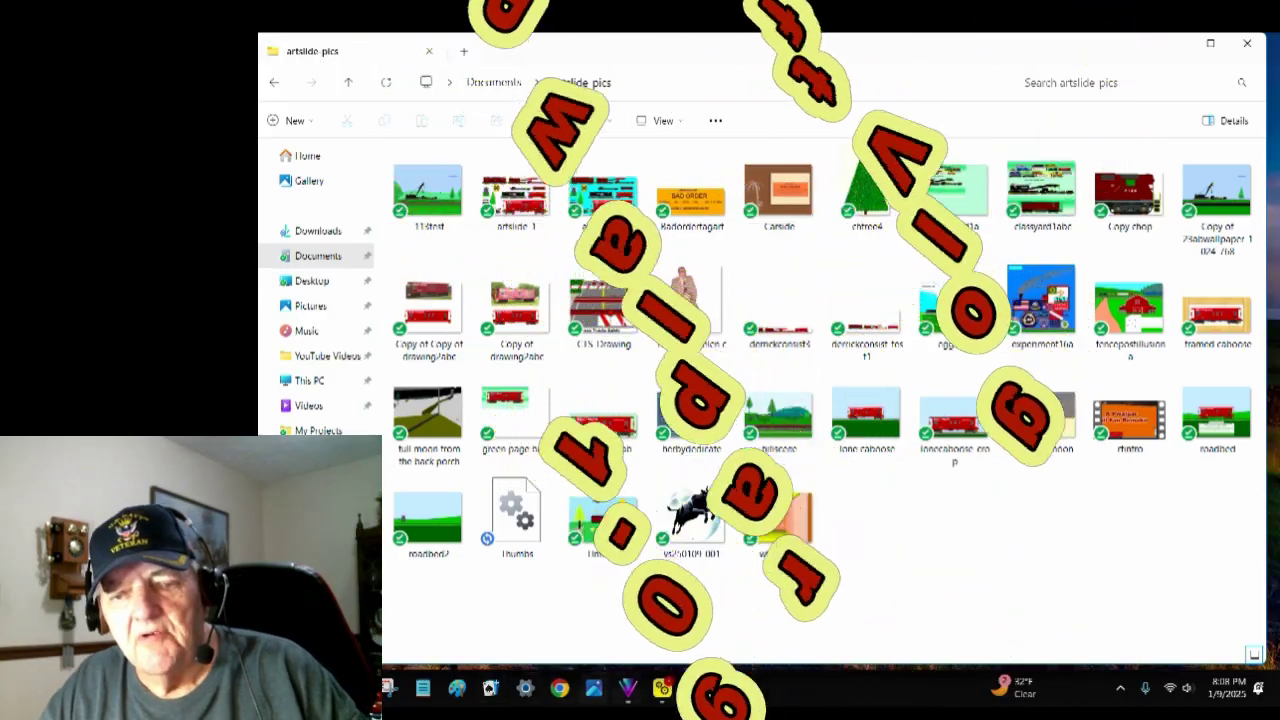
Step: Open the 113test picture from the artslide pics folder and maximize the image viewer
mouse_move(628, 688)
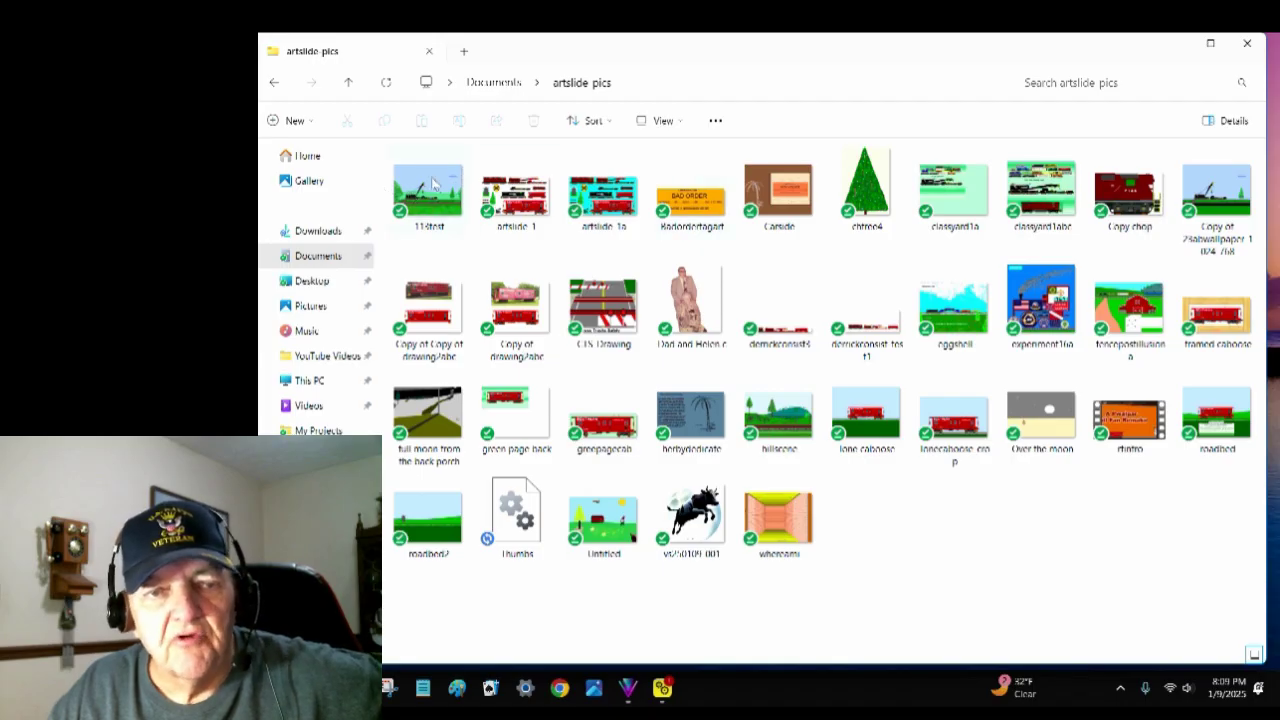
mouse_move(436, 192)
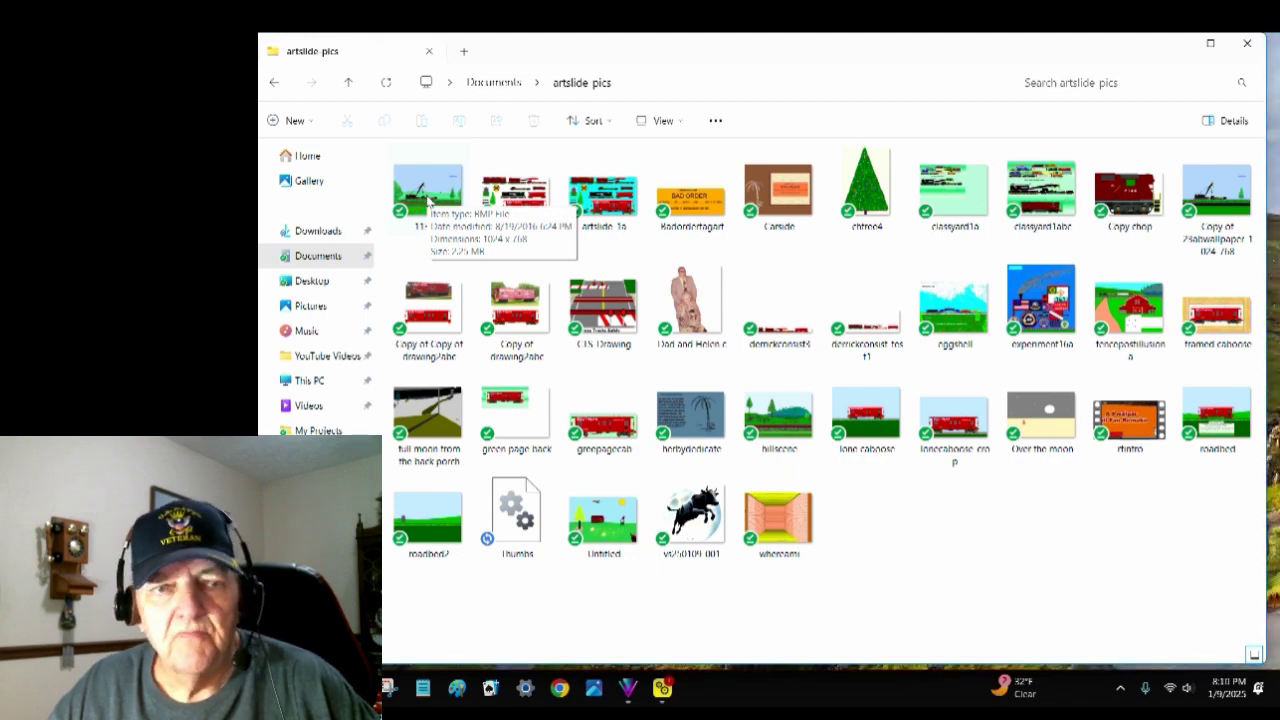
double_click(428, 200)
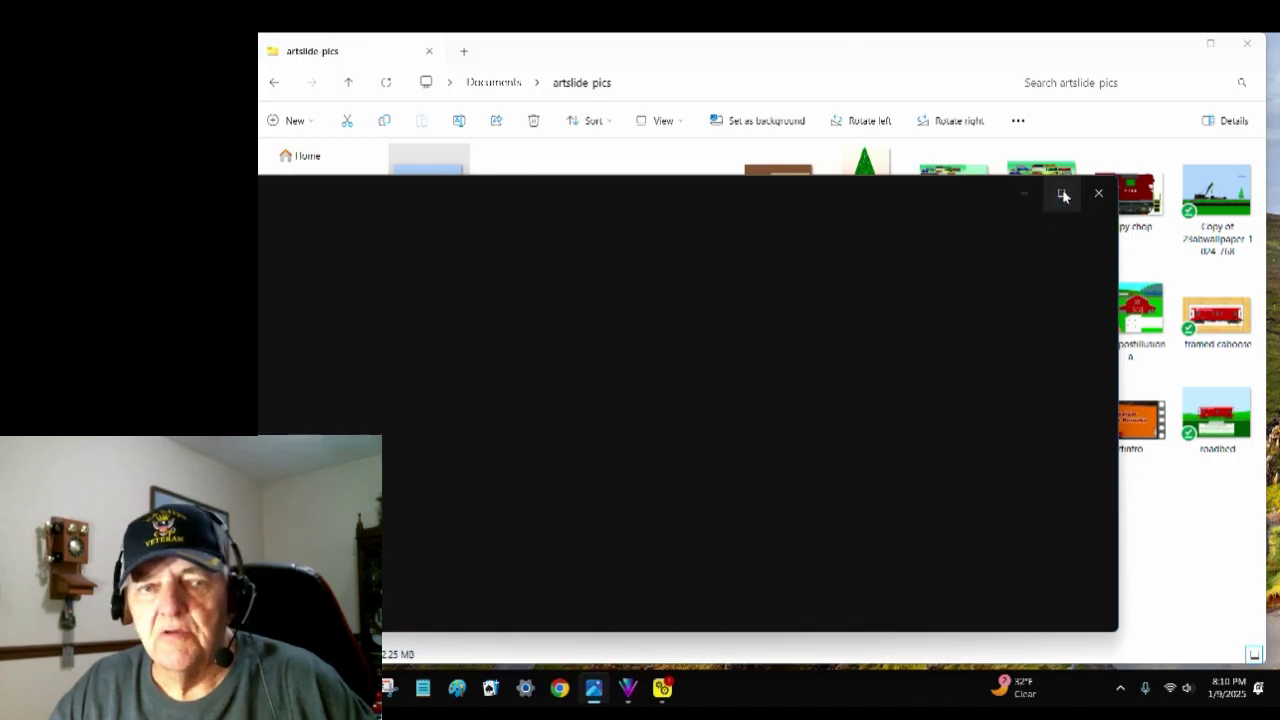
left_click(1063, 194)
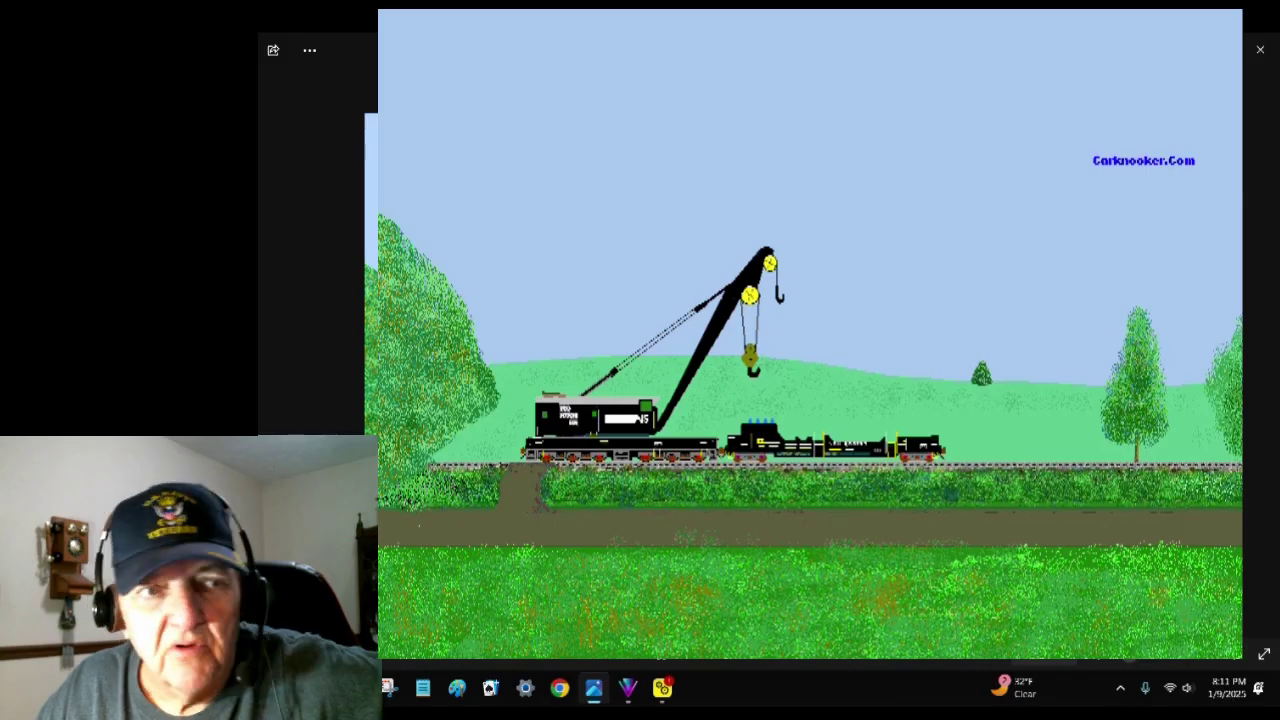
Step: Browse forward through the folder's pictures from 113test to Carside.jpg
left_click(1265, 358)
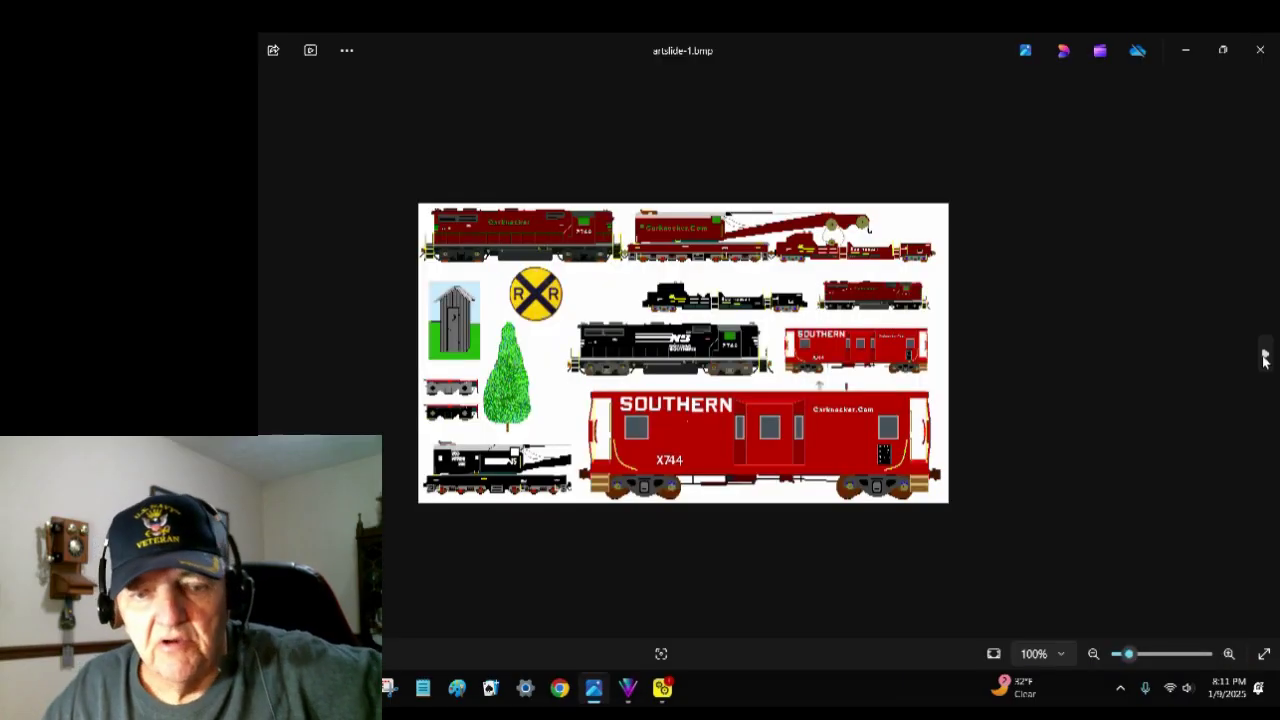
left_click(1265, 358)
left_click(1265, 358)
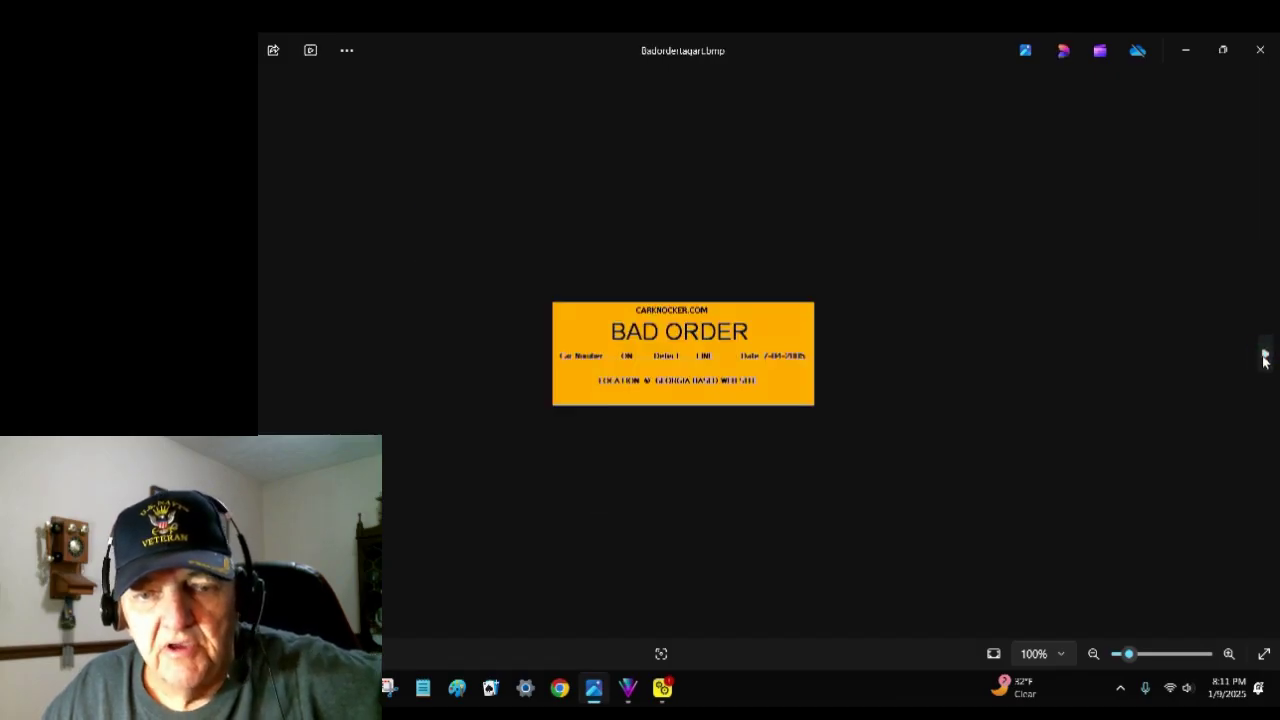
left_click(1265, 358)
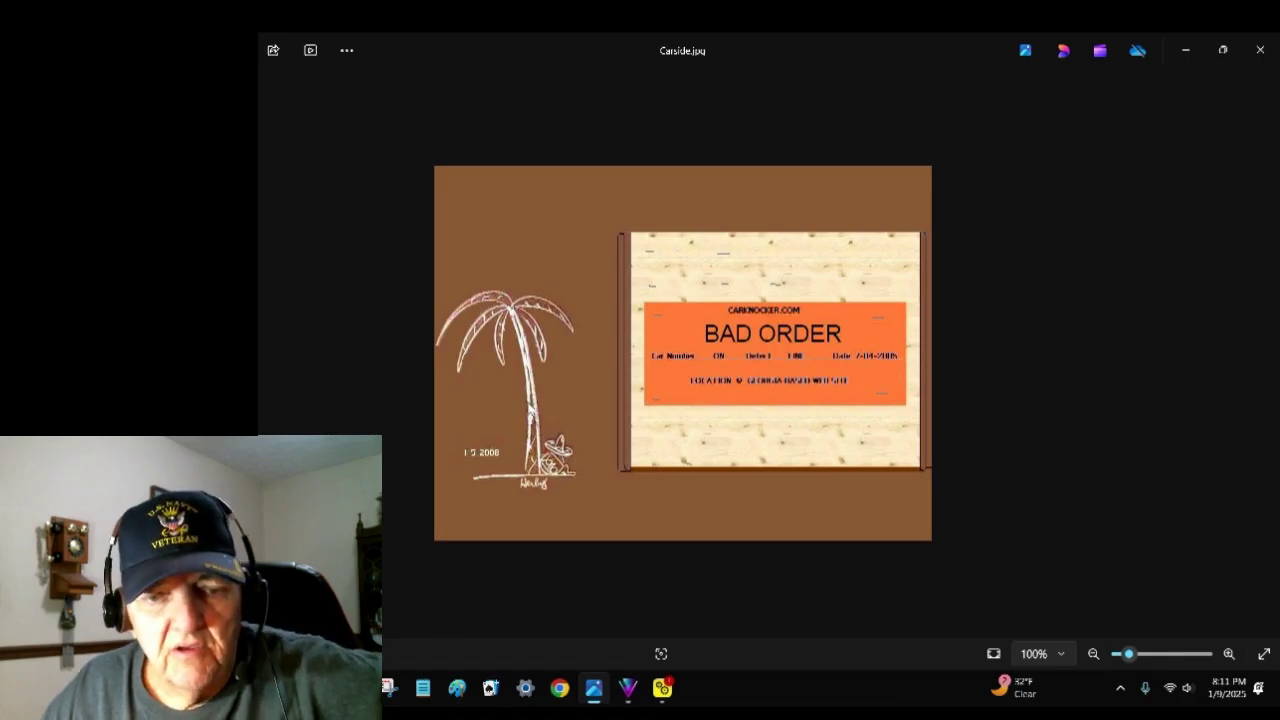
key("F11")
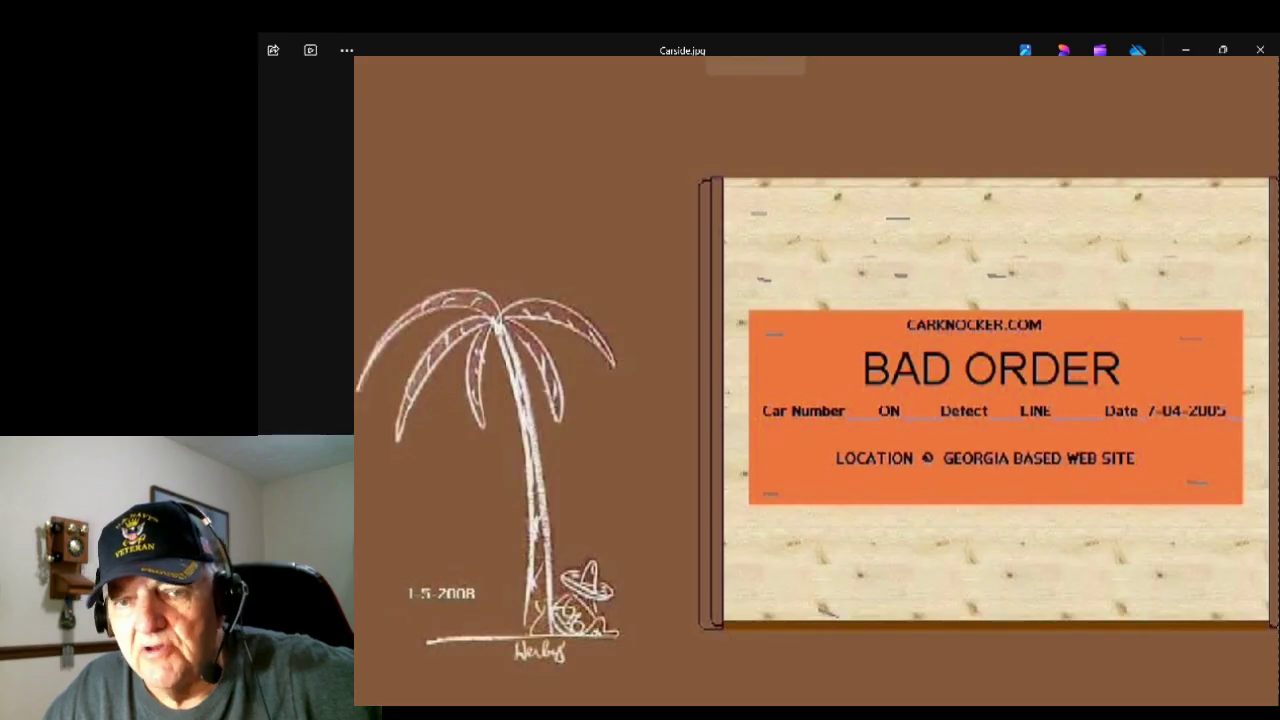
Step: Continue browsing the pictures from chtree4.bmp through the caboose drawings and CTS-Drawing.JPG to experiment16a.png and beyond
key("Right")
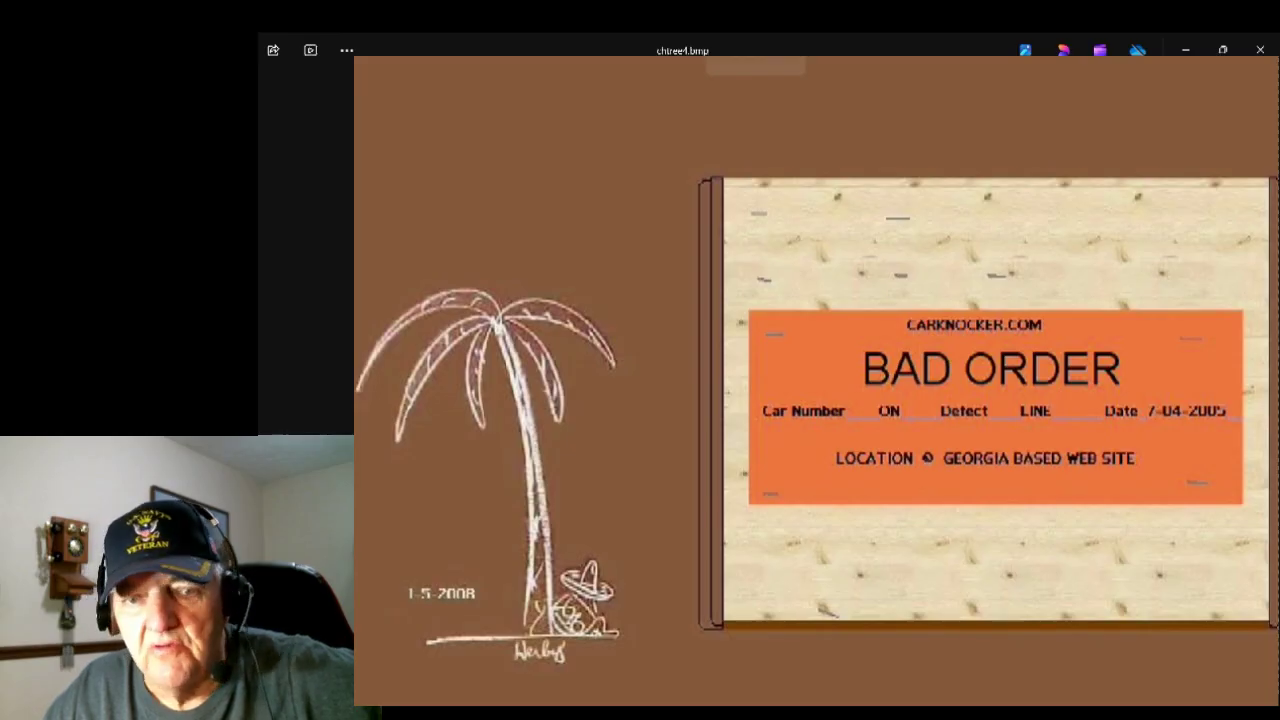
key("Right")
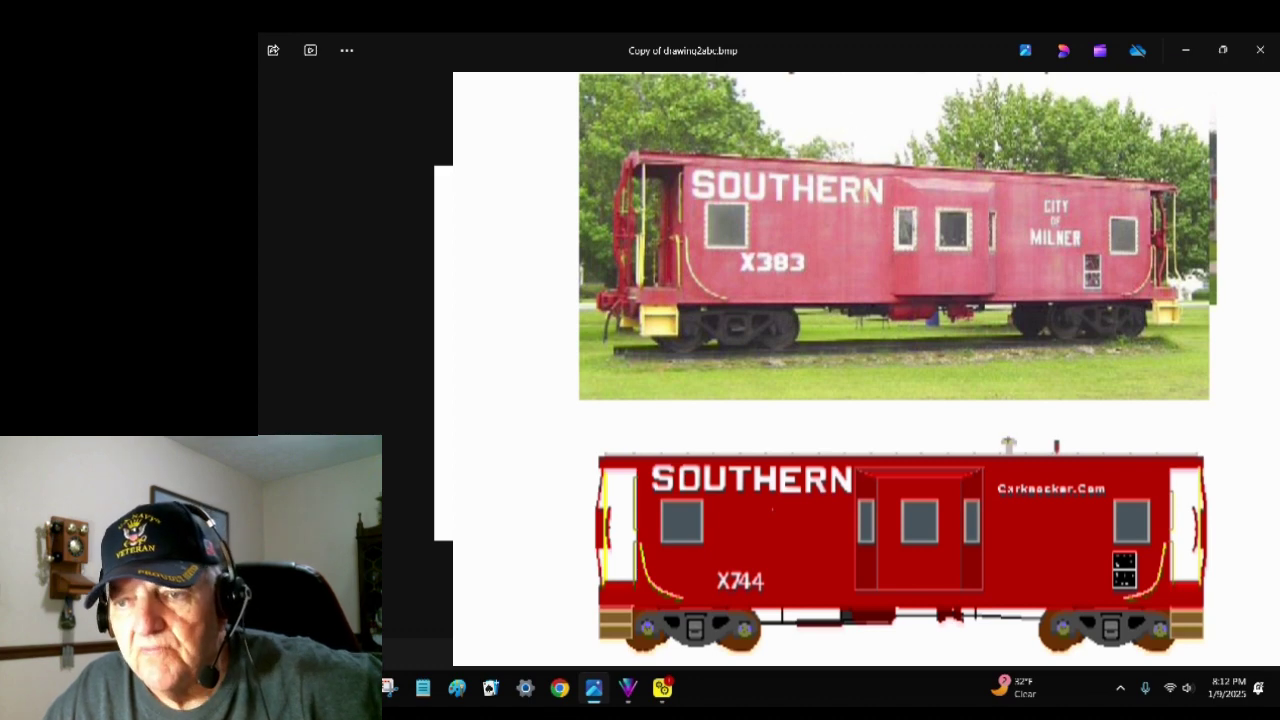
key("Right")
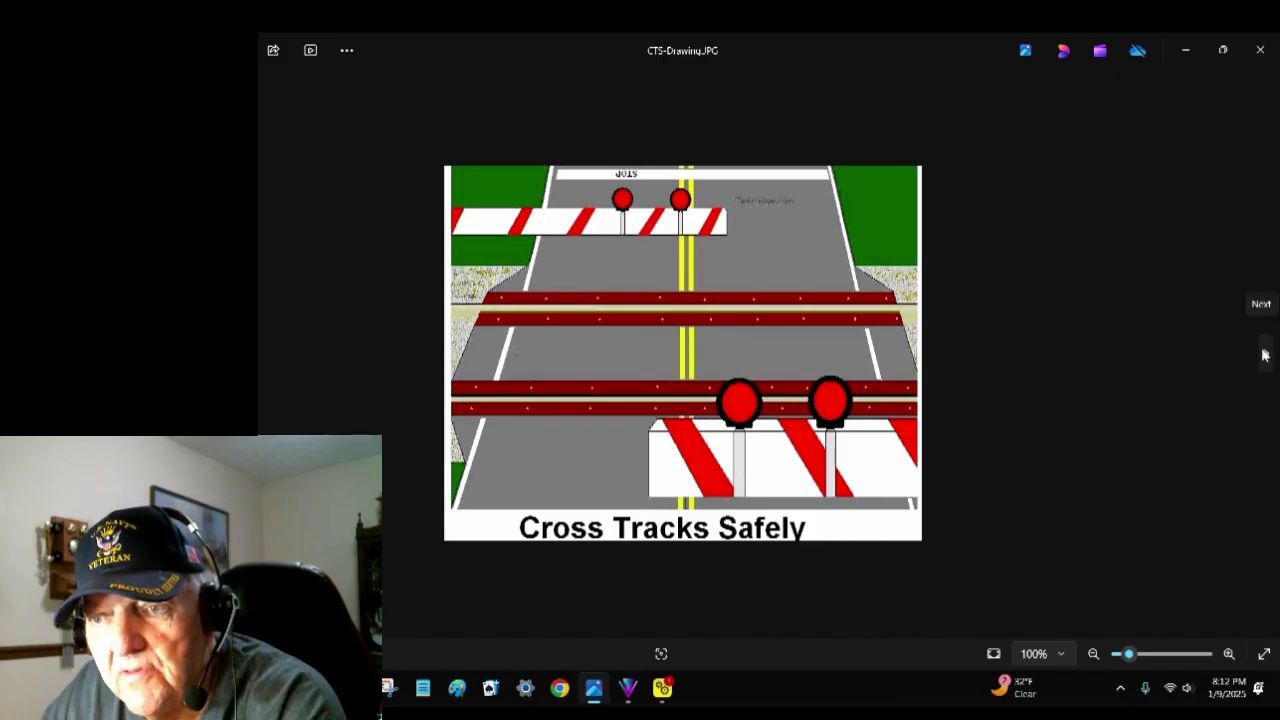
left_click(1266, 356)
left_click(1266, 356)
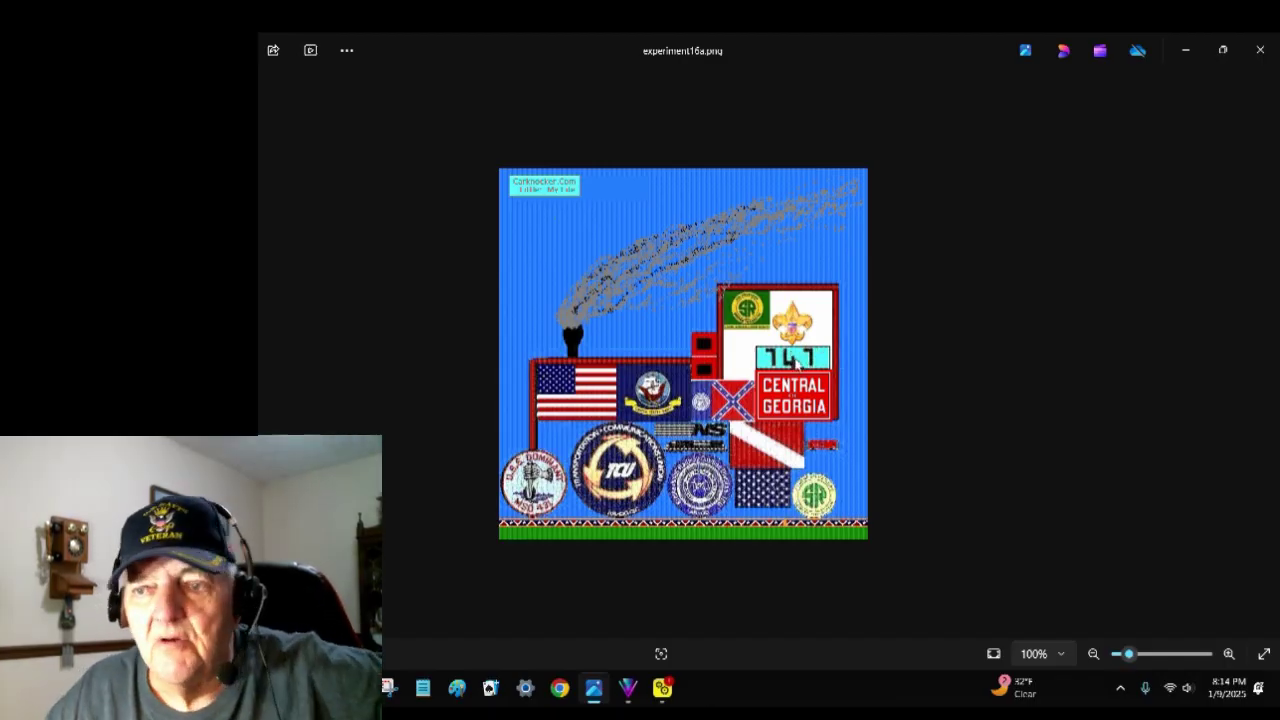
key("Right")
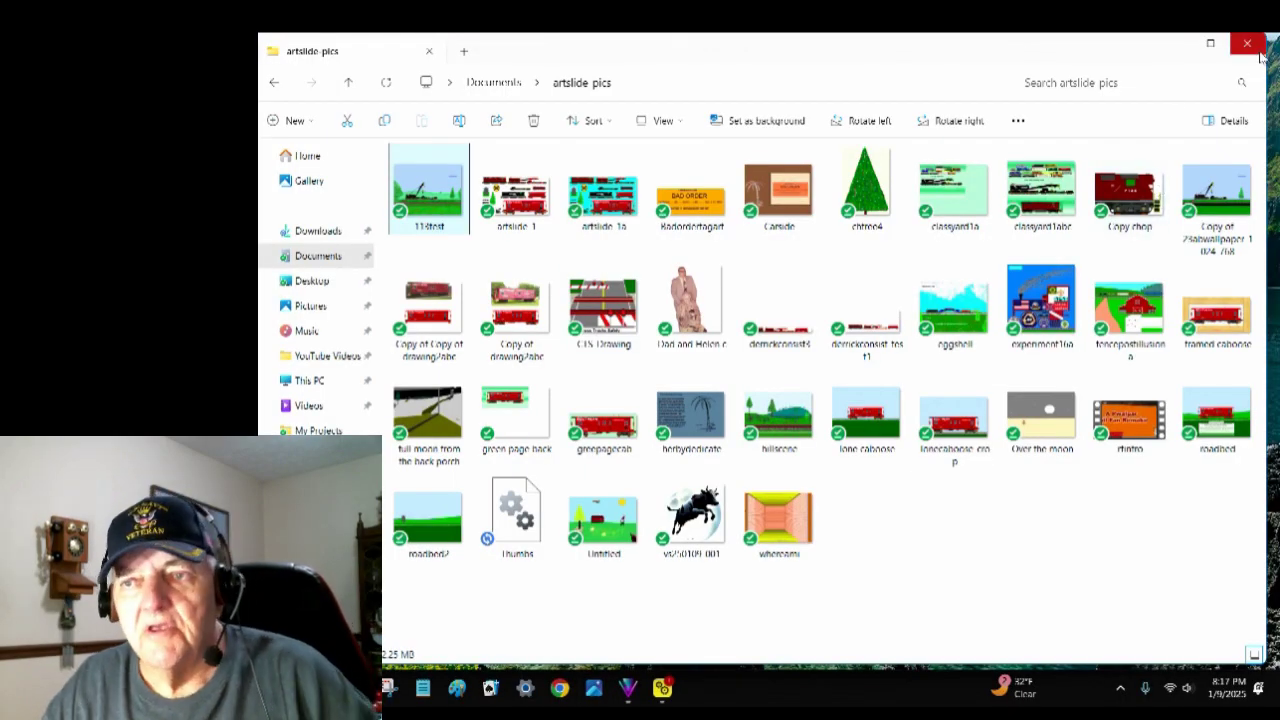
Step: Close the artslide pics folder window and launch Paint
left_click(1258, 50)
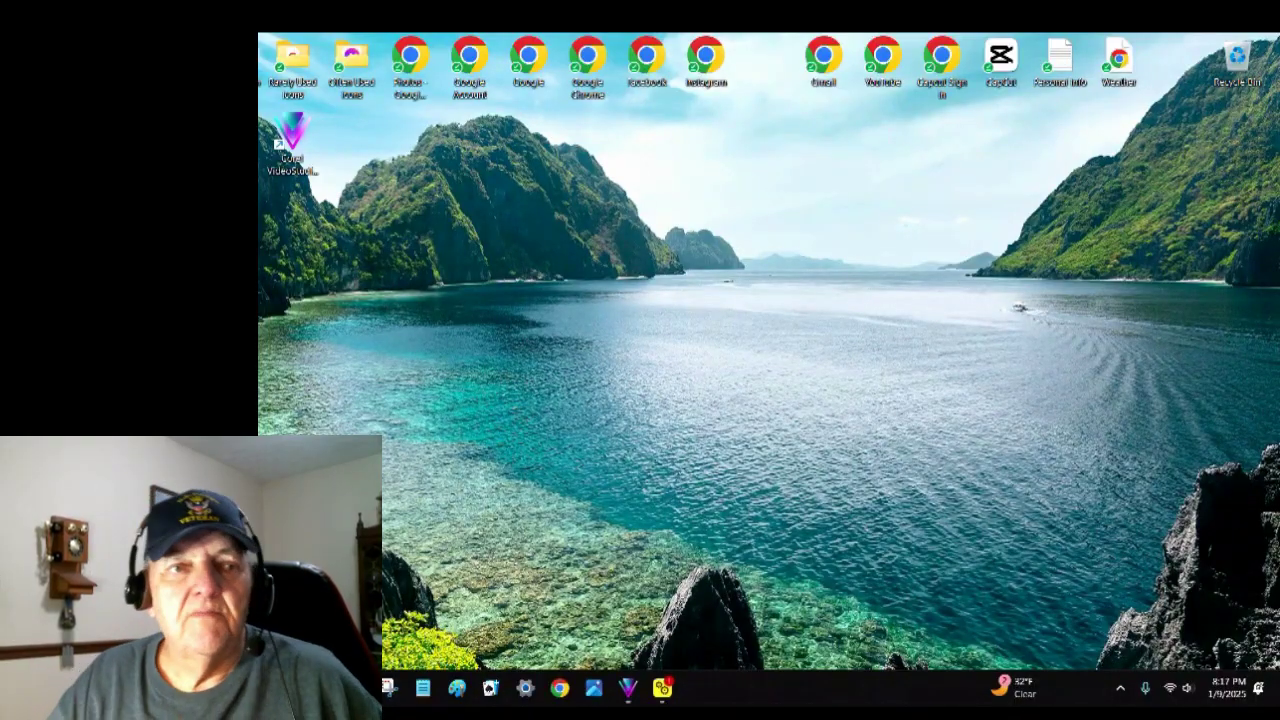
key("super")
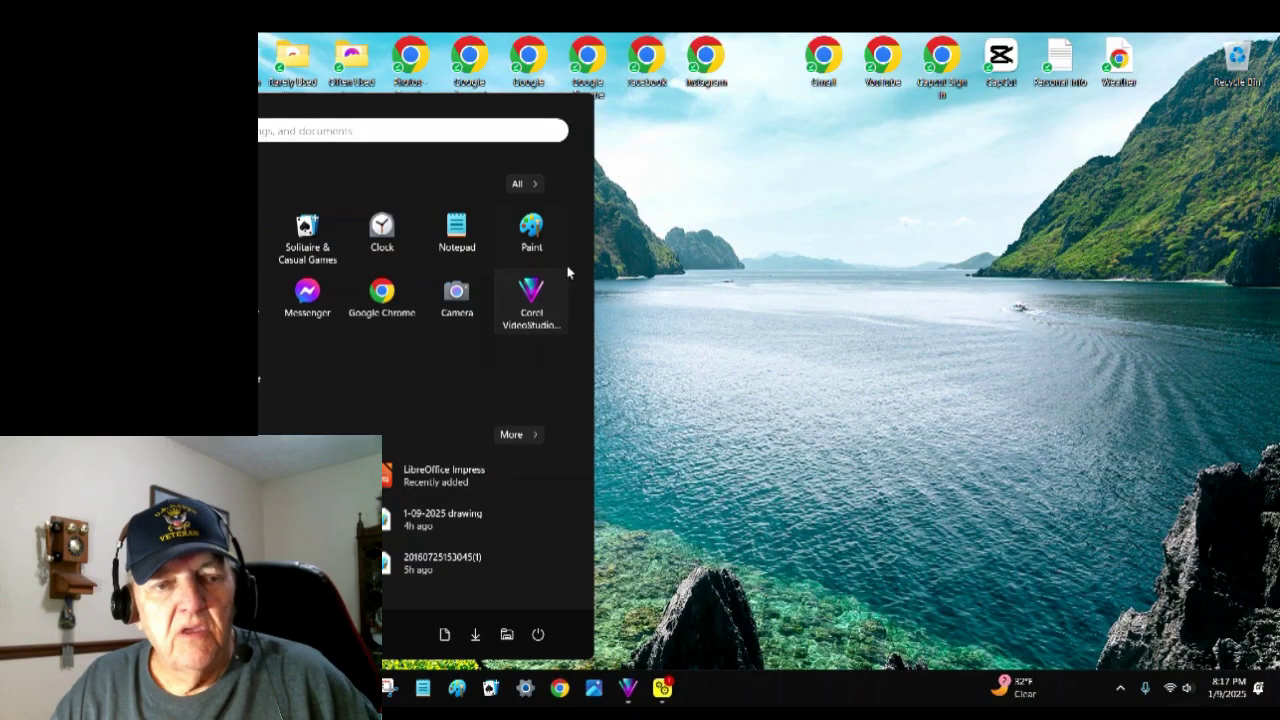
left_click(531, 230)
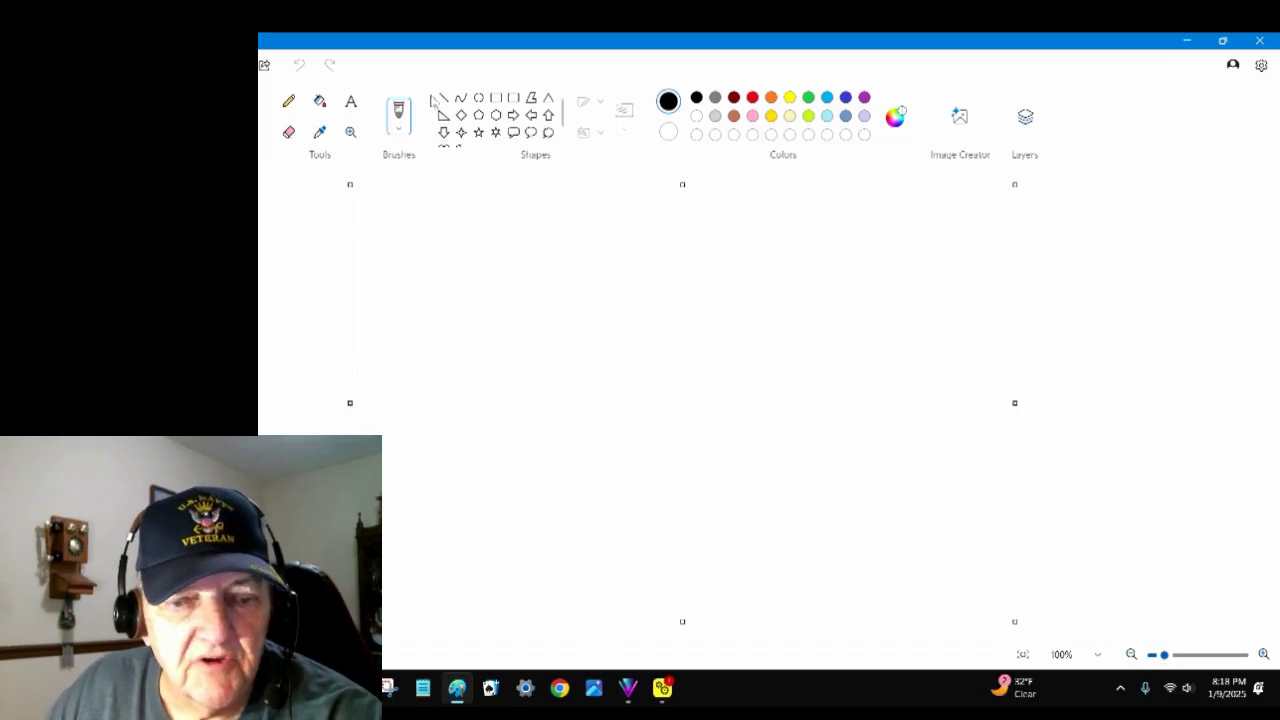
key("alt+f")
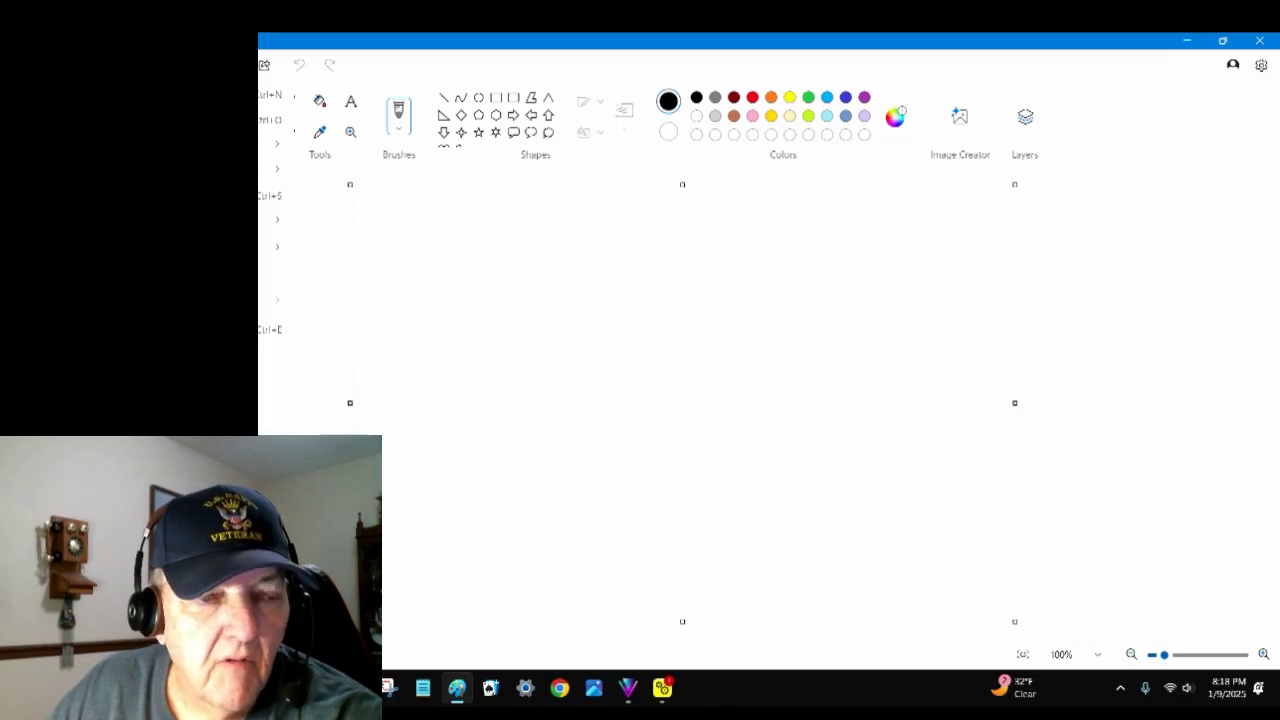
key("Down")
key("Down")
key("Right")
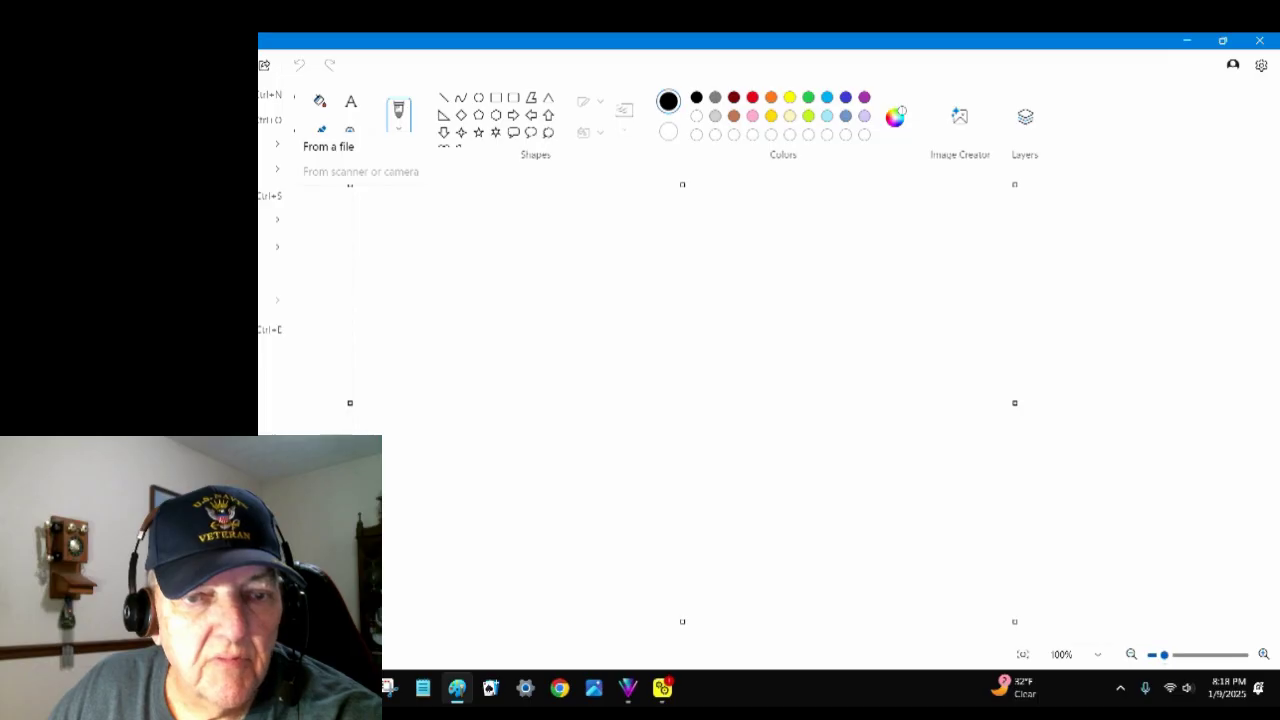
left_click(337, 148)
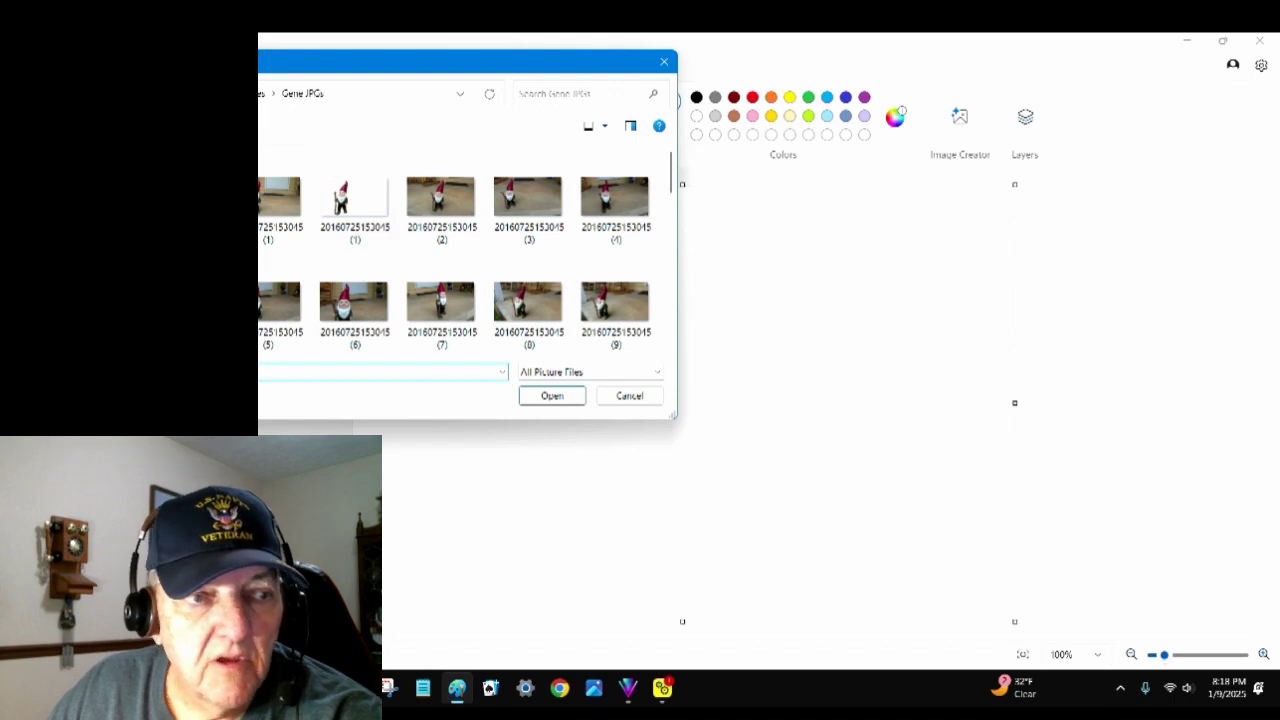
double_click(440, 207)
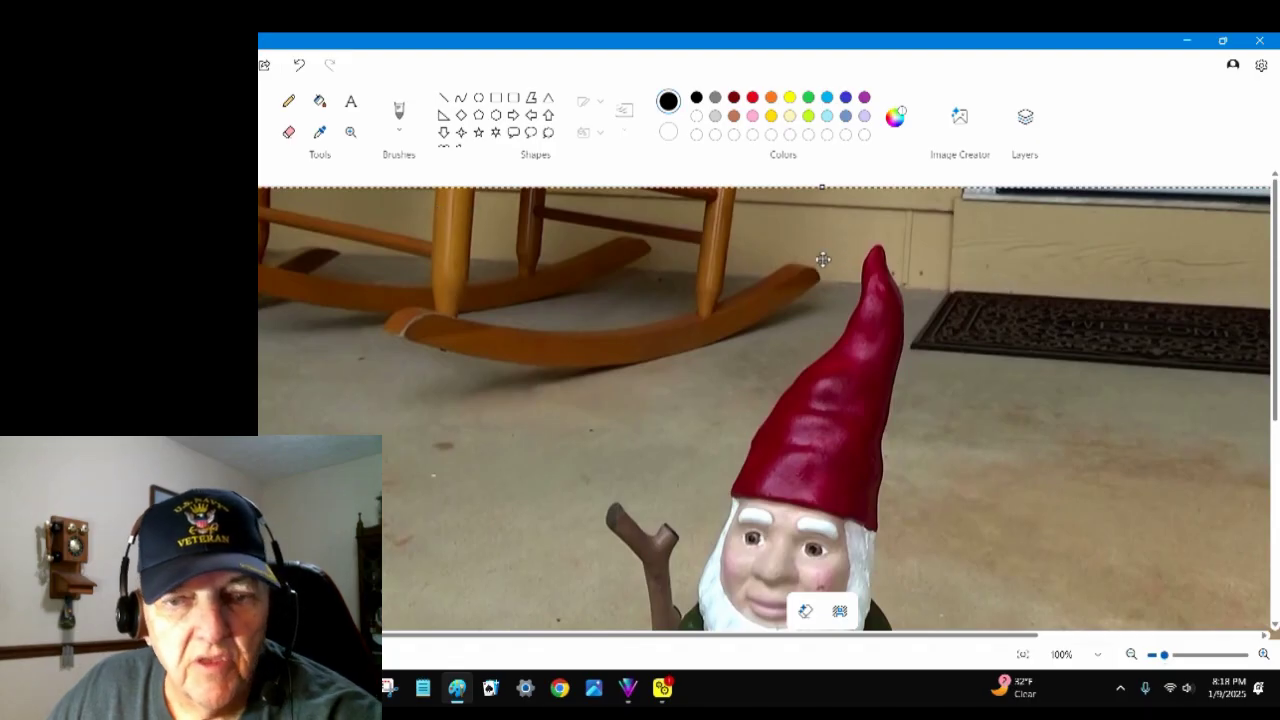
Step: Remove the porch background from the imported gnome photo and check the whole cut-out figure
scroll(822, 260, "down", 5)
scroll(1191, 320, "up", 1)
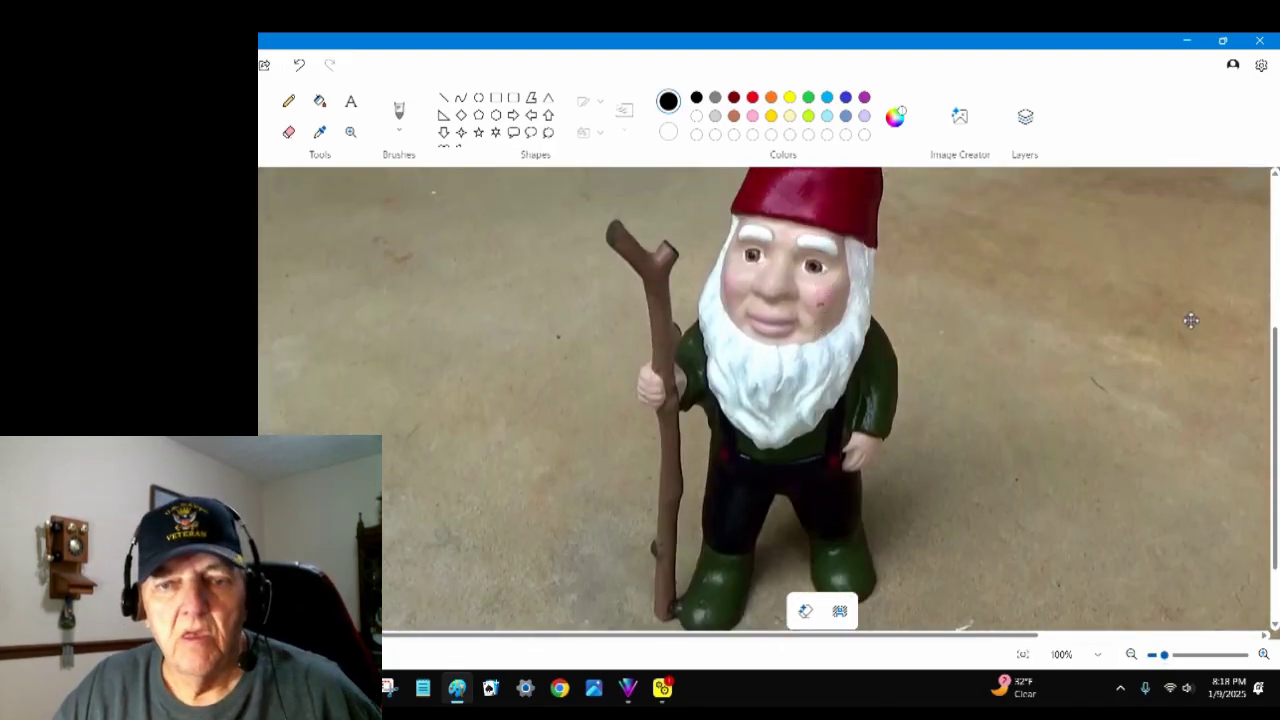
scroll(1022, 324, "down", 1)
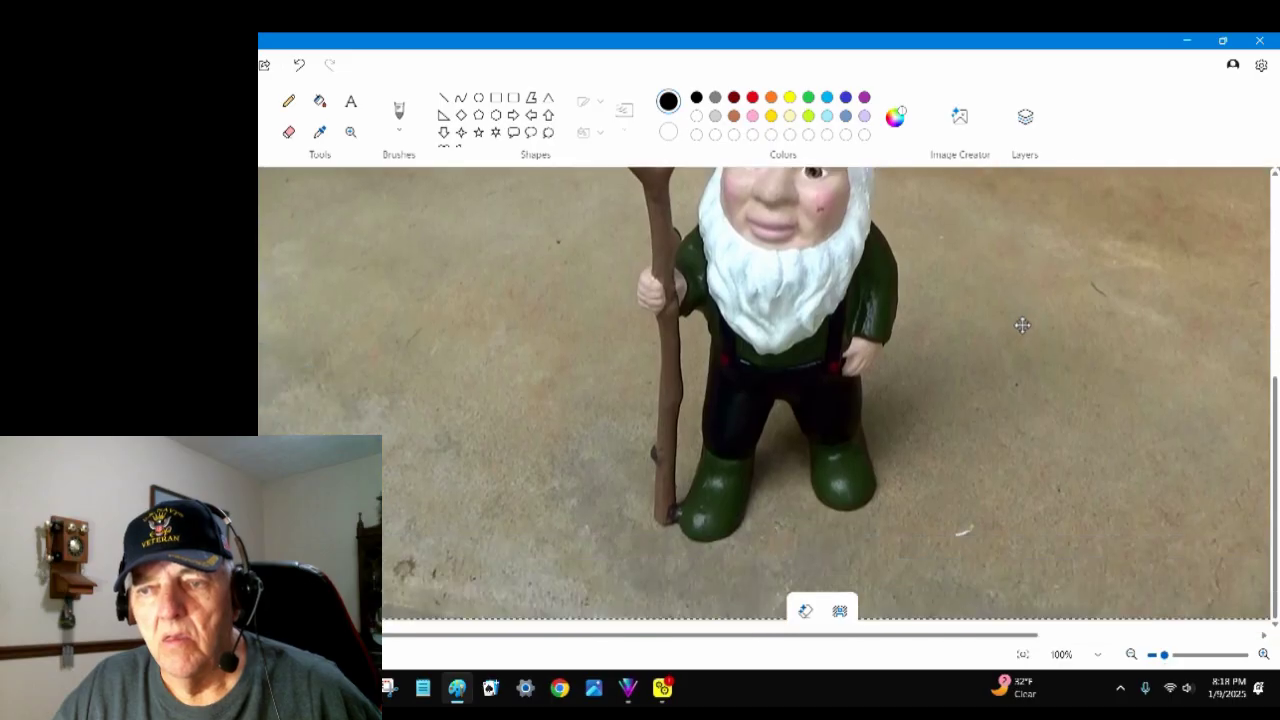
scroll(1022, 324, "up", 3)
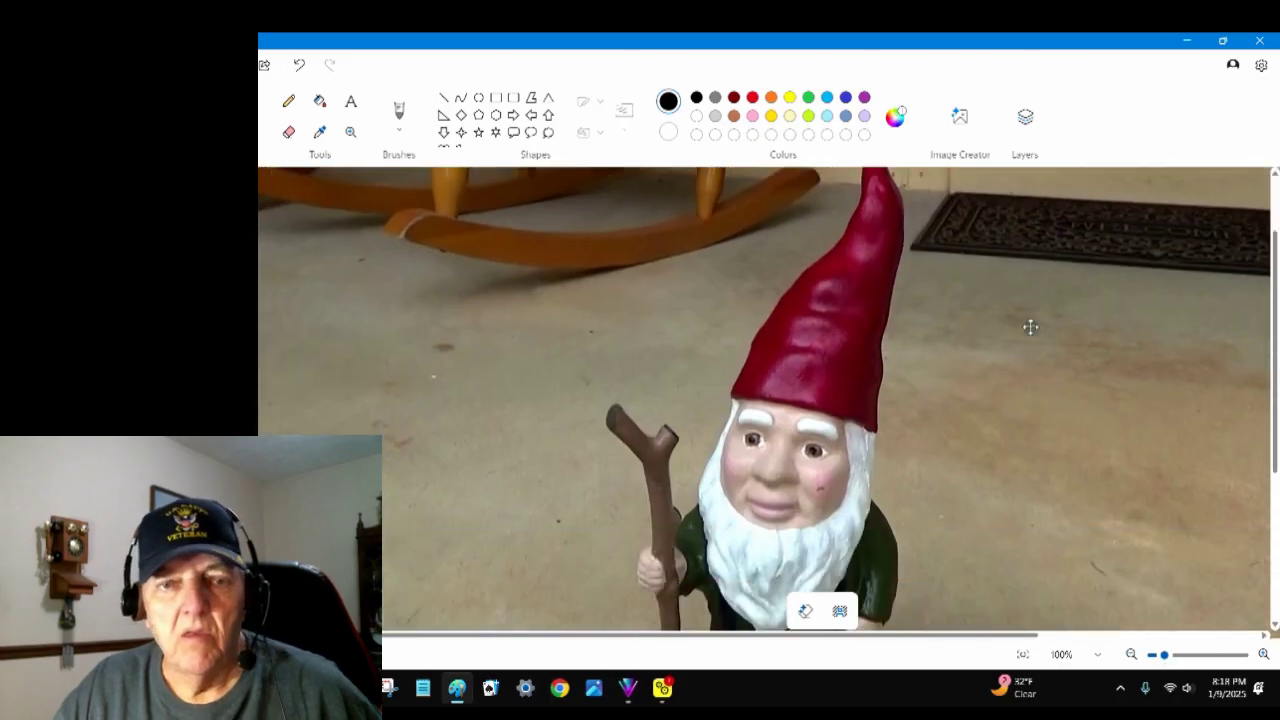
scroll(1030, 325, "down", 4)
scroll(1030, 323, "up", 3)
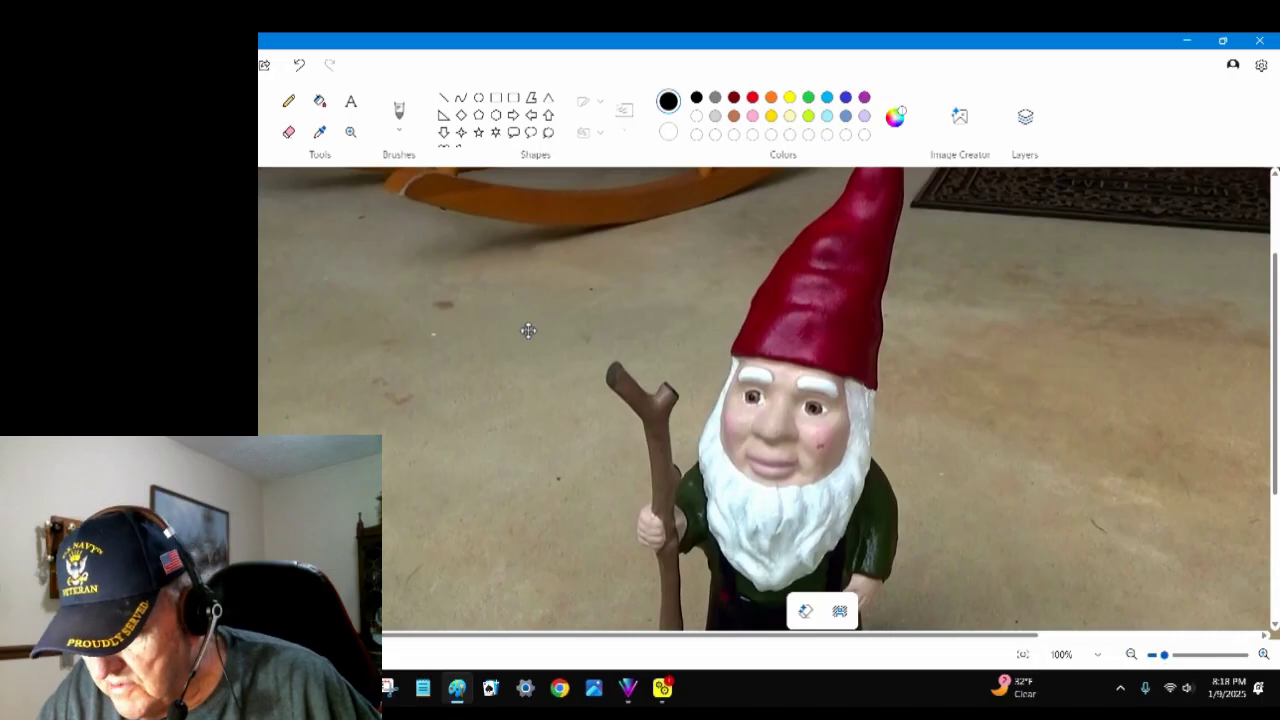
scroll(528, 330, "down", 6)
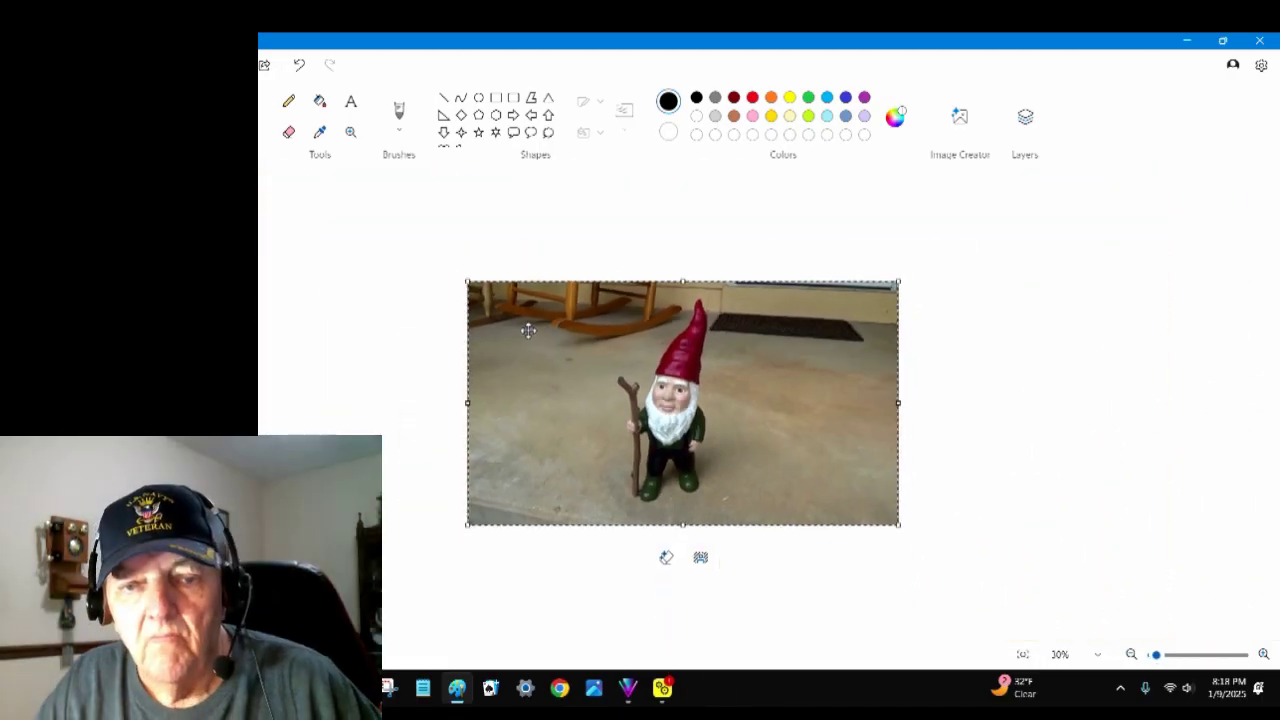
scroll(528, 330, "up", 4)
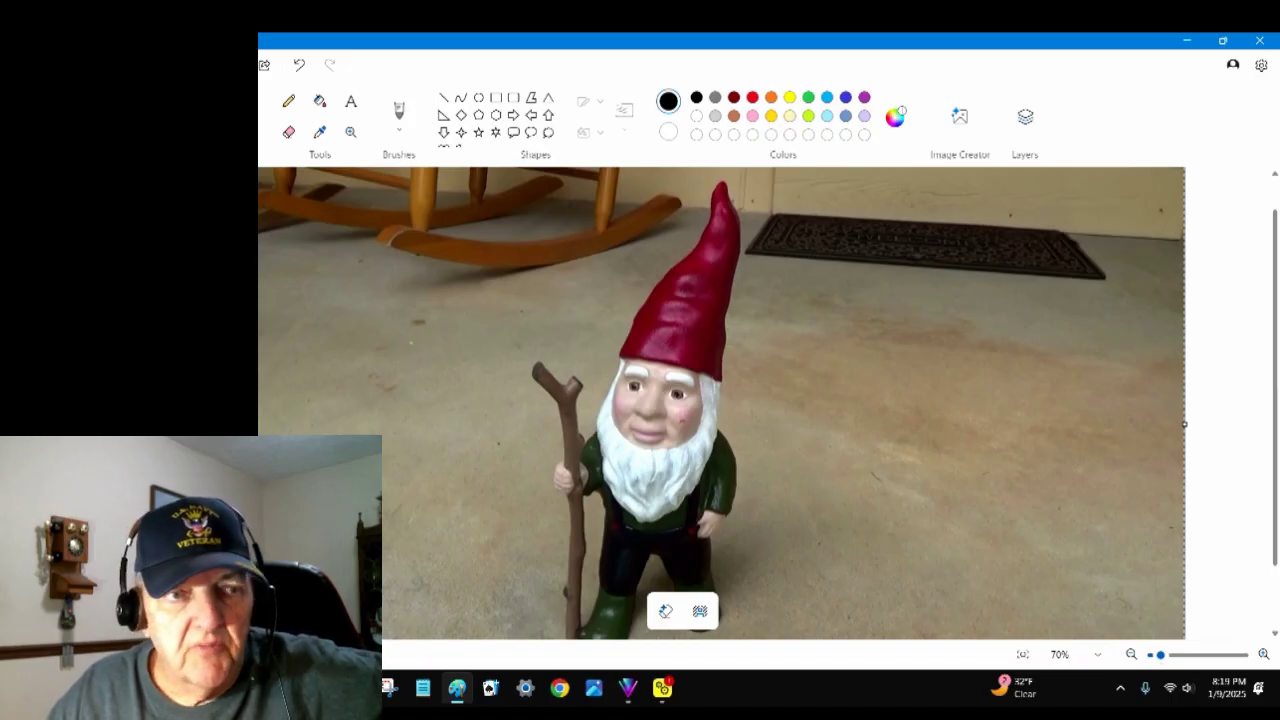
left_click(700, 611)
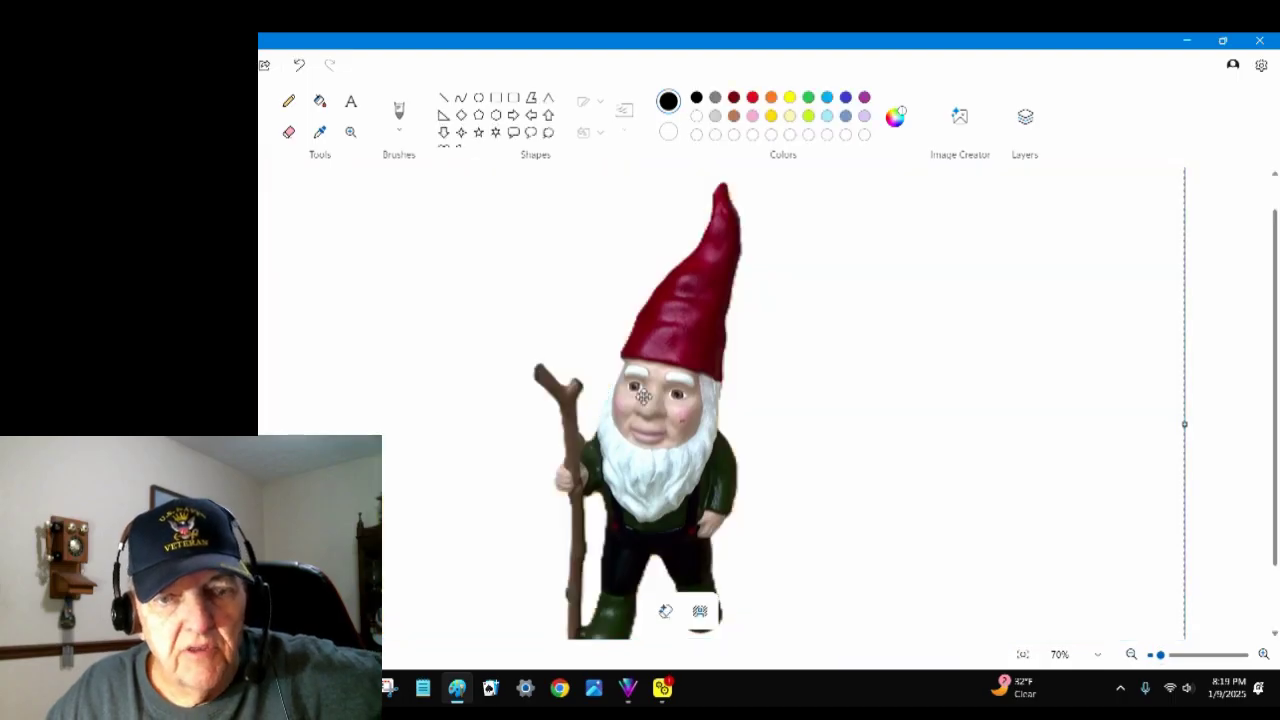
scroll(1033, 413, "down", 2)
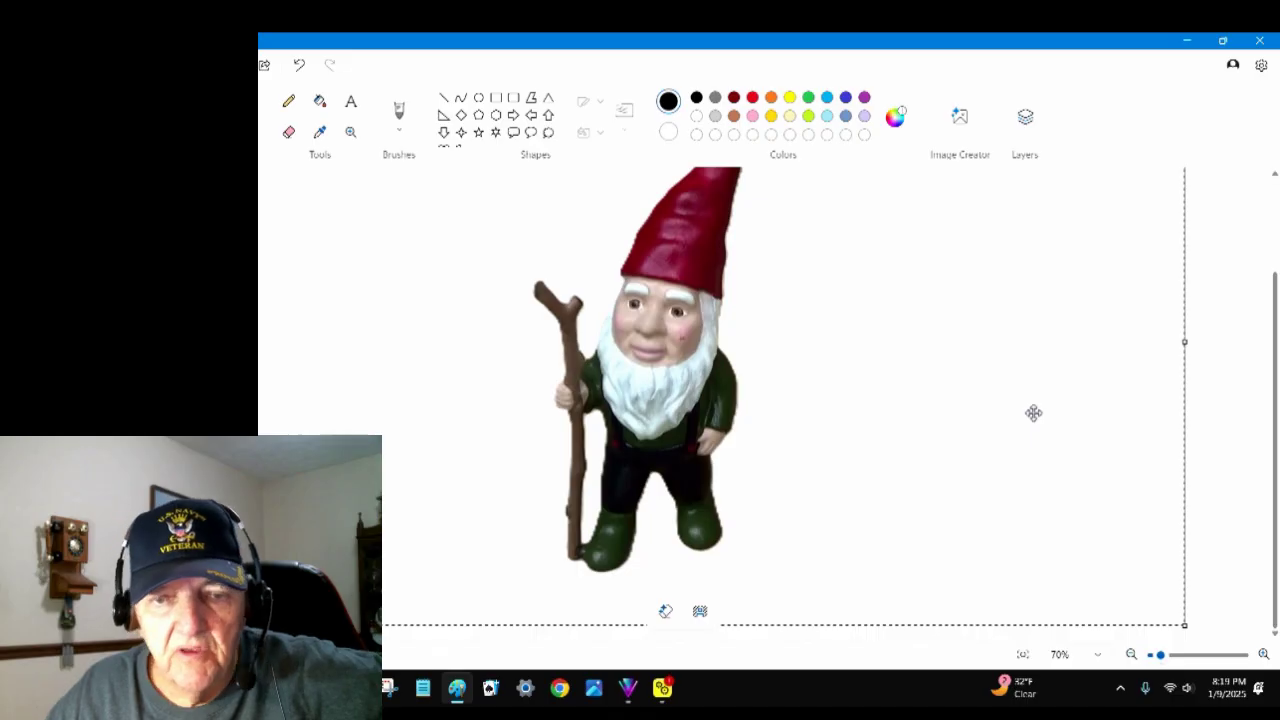
scroll(1033, 413, "up", 2)
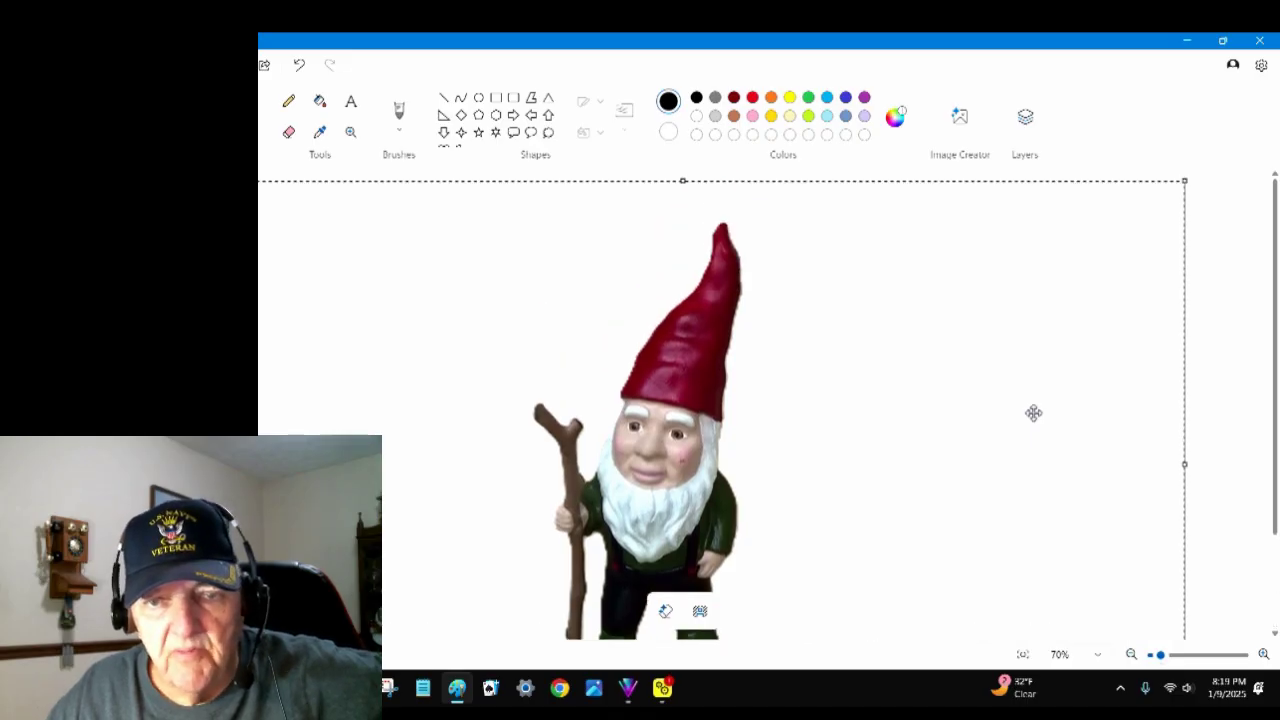
scroll(1033, 413, "down", 3)
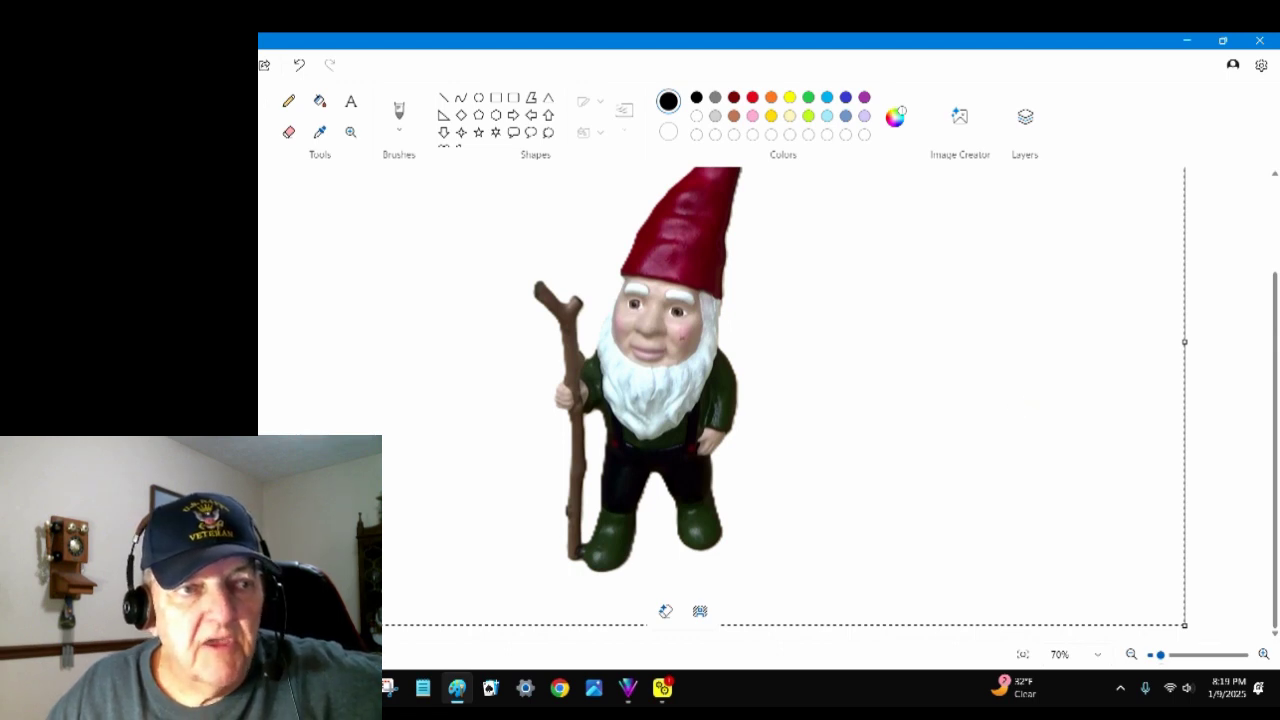
Step: Save the cut-out gnome image as a JPEG picture named "Gnome"
key("alt+f")
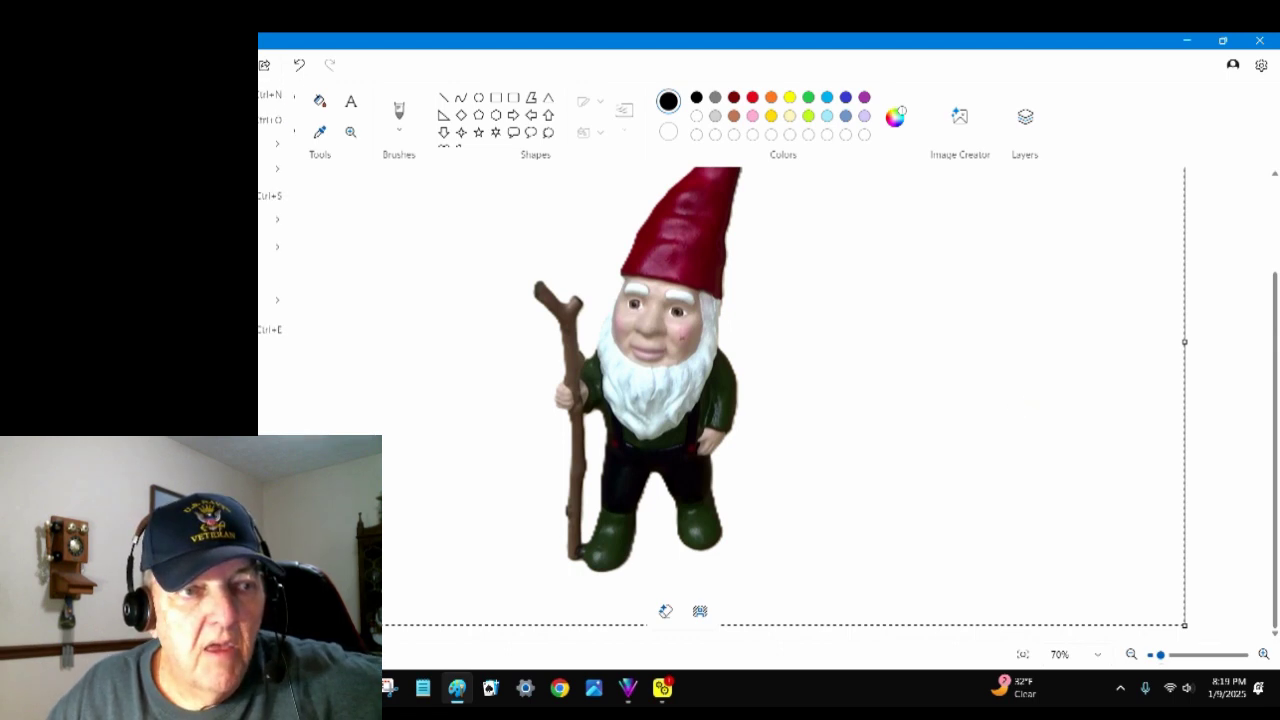
key("a")
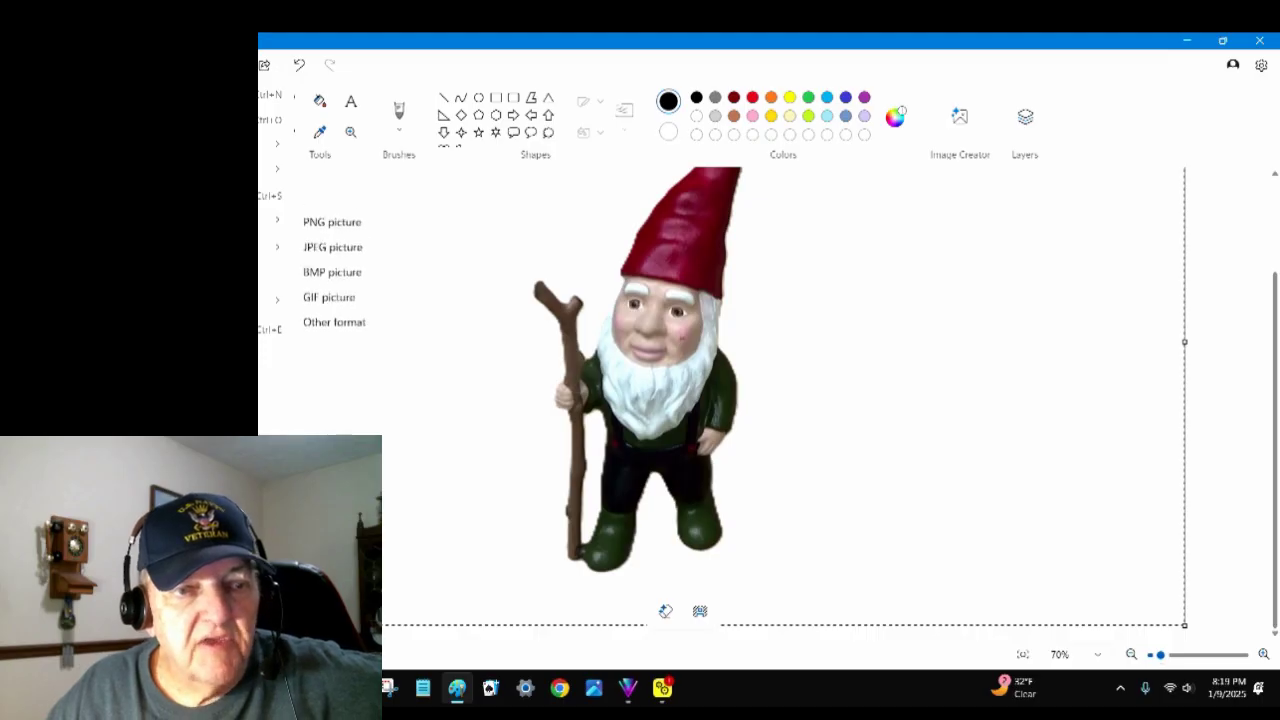
left_click(346, 250)
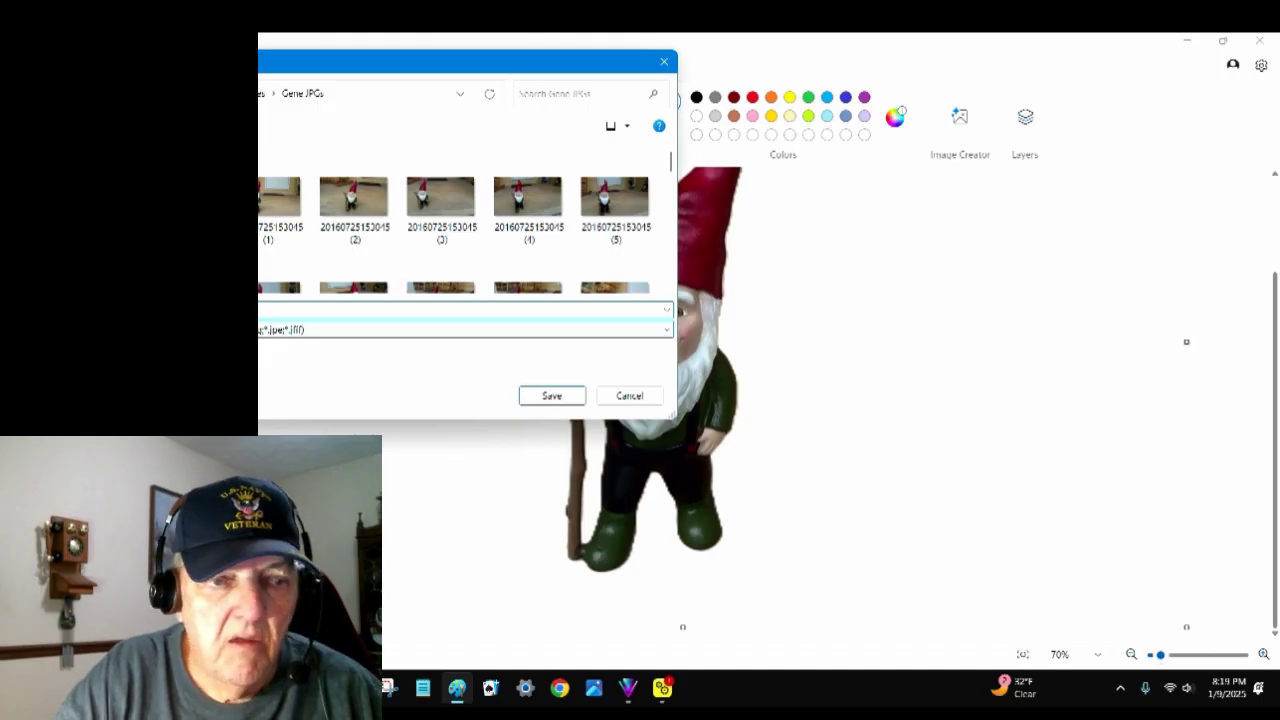
type("Gnome")
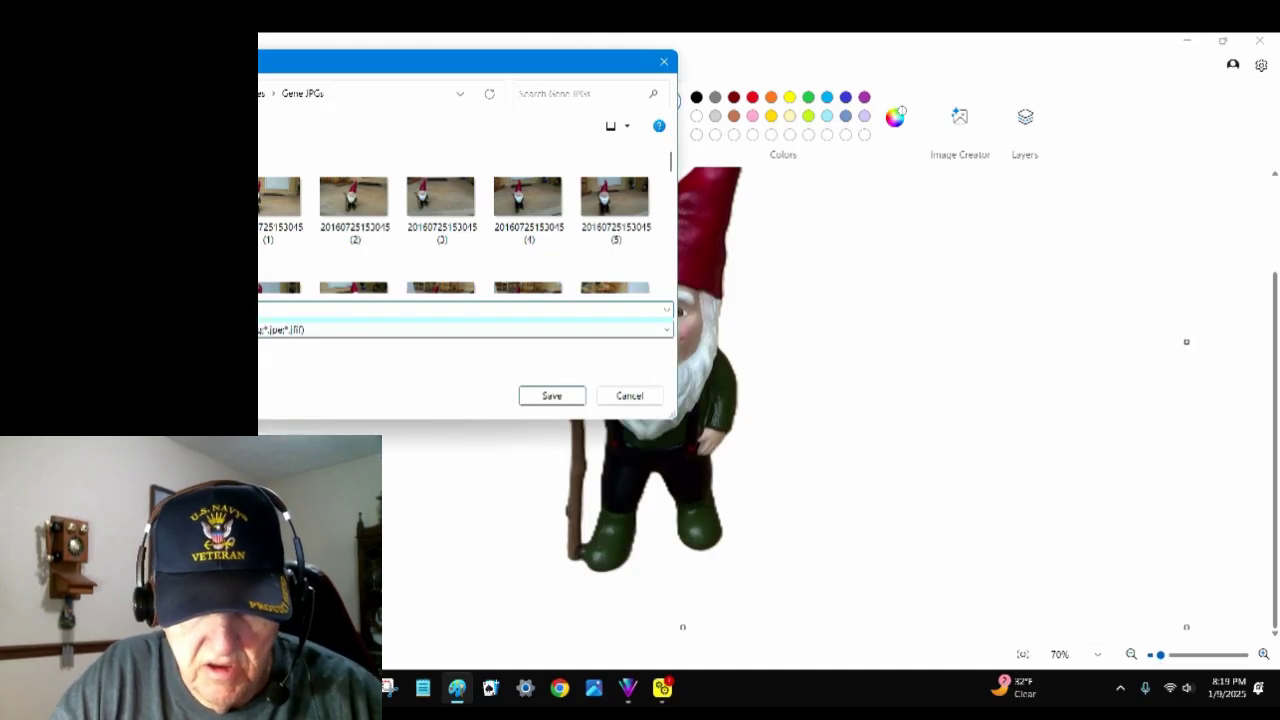
left_click(552, 397)
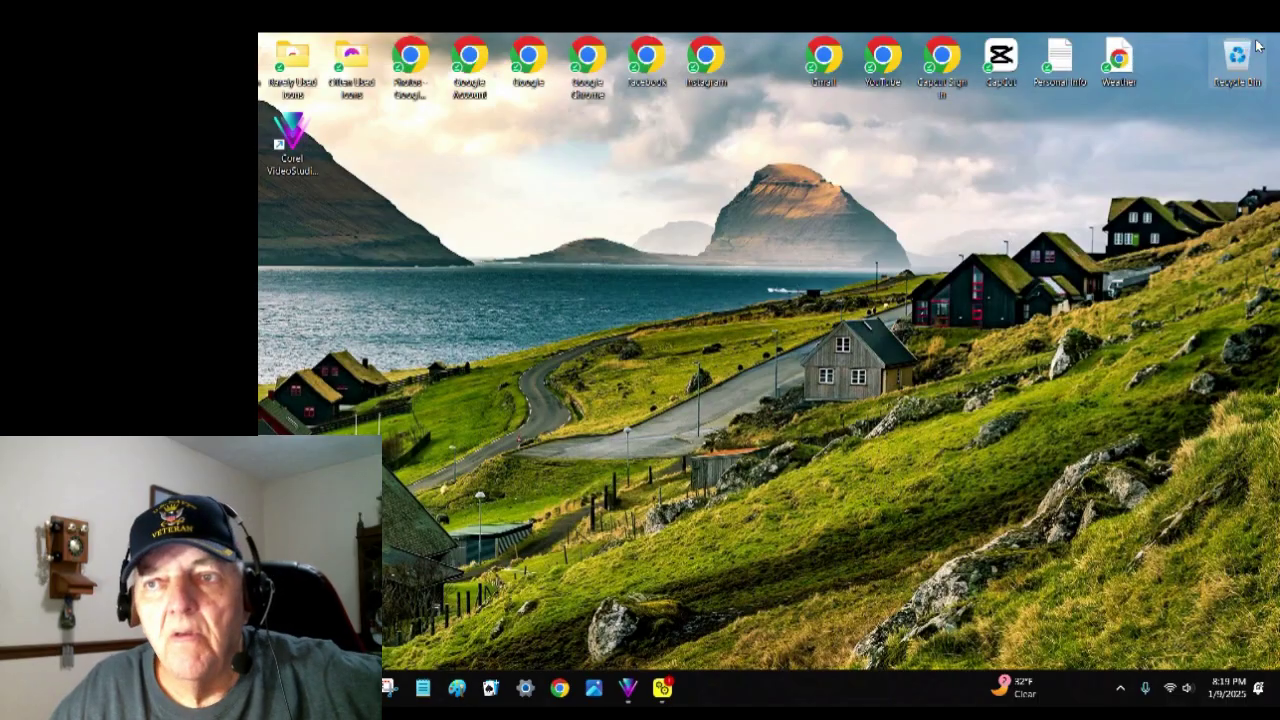
Step: Launch Paint with a blank canvas and open Image Creator
left_click(1259, 41)
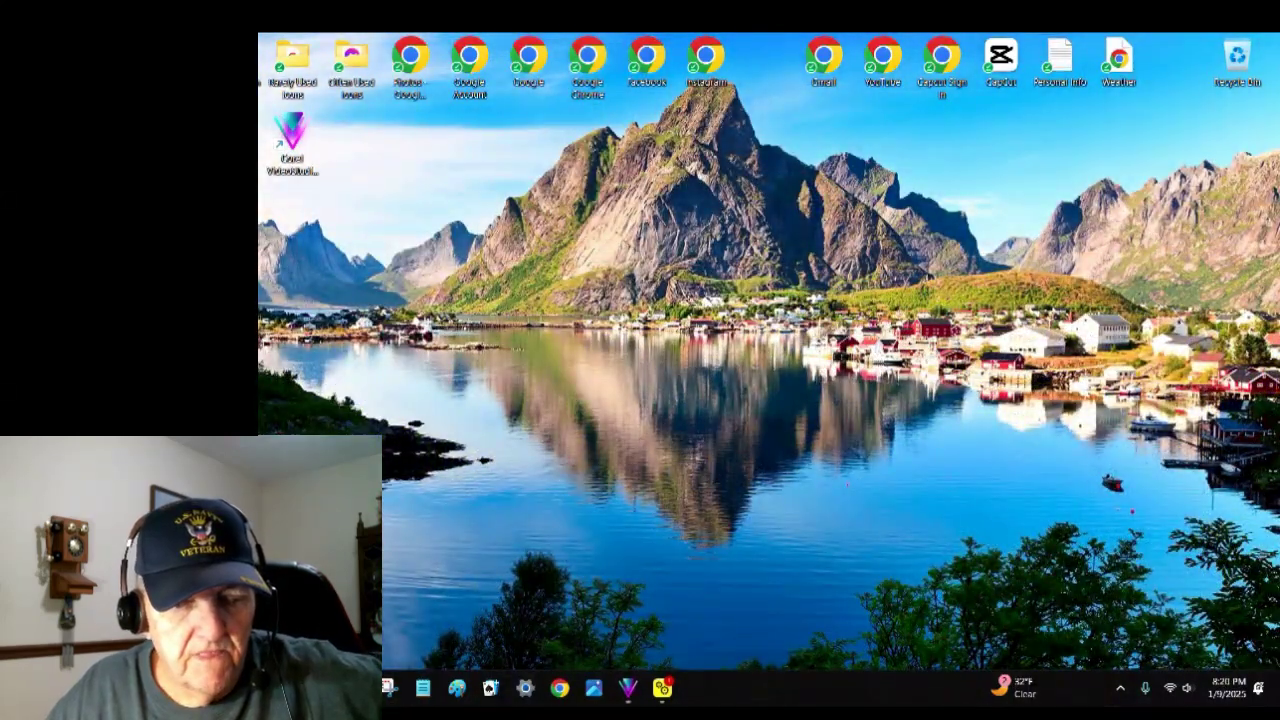
key("super")
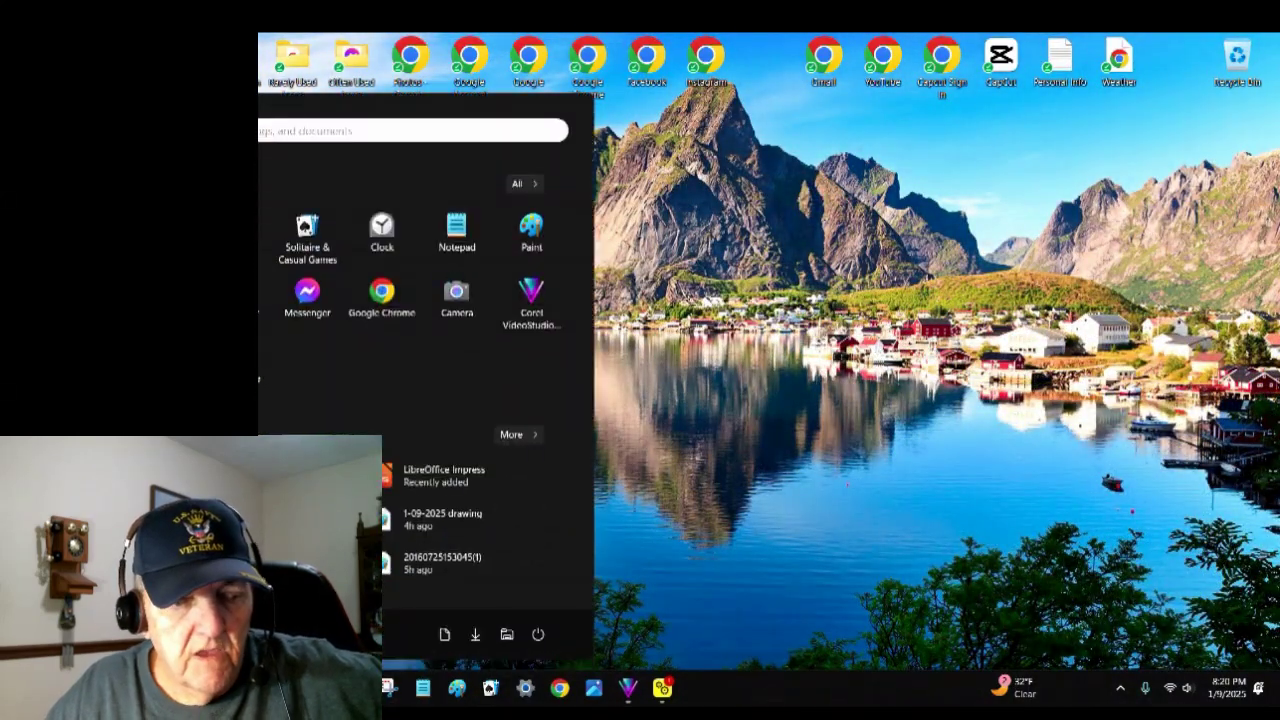
left_click(535, 227)
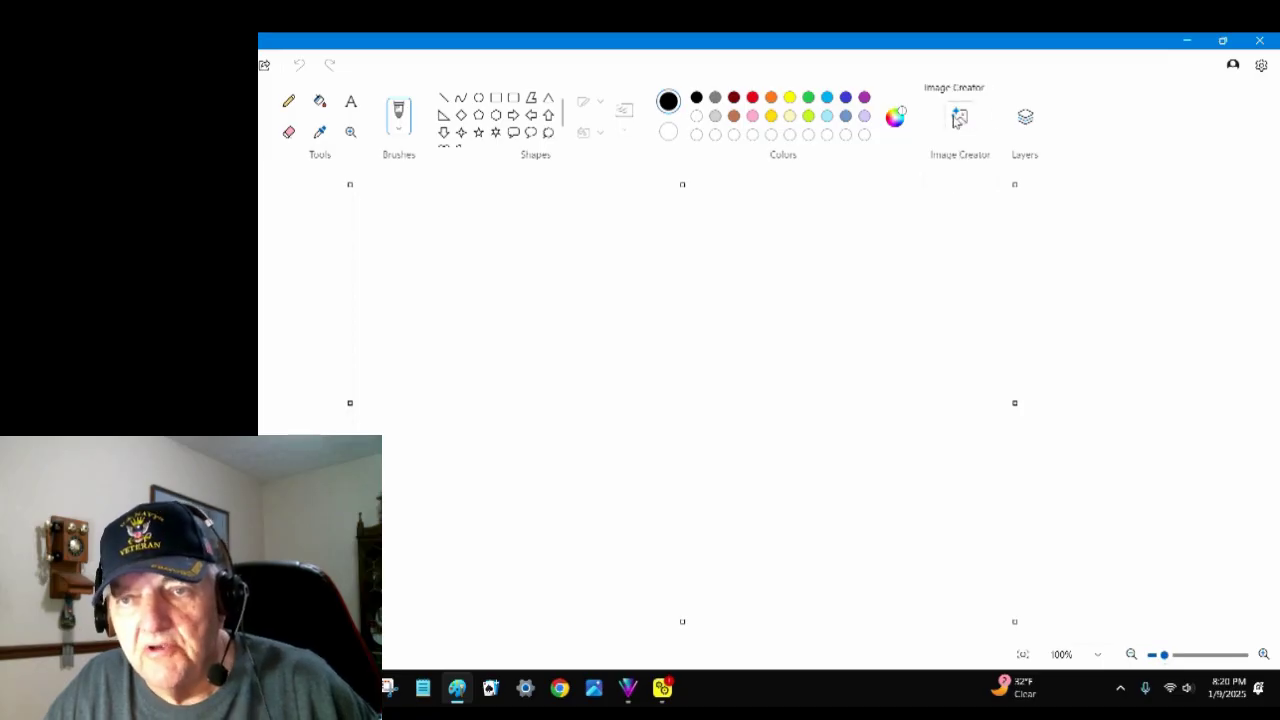
left_click(956, 118)
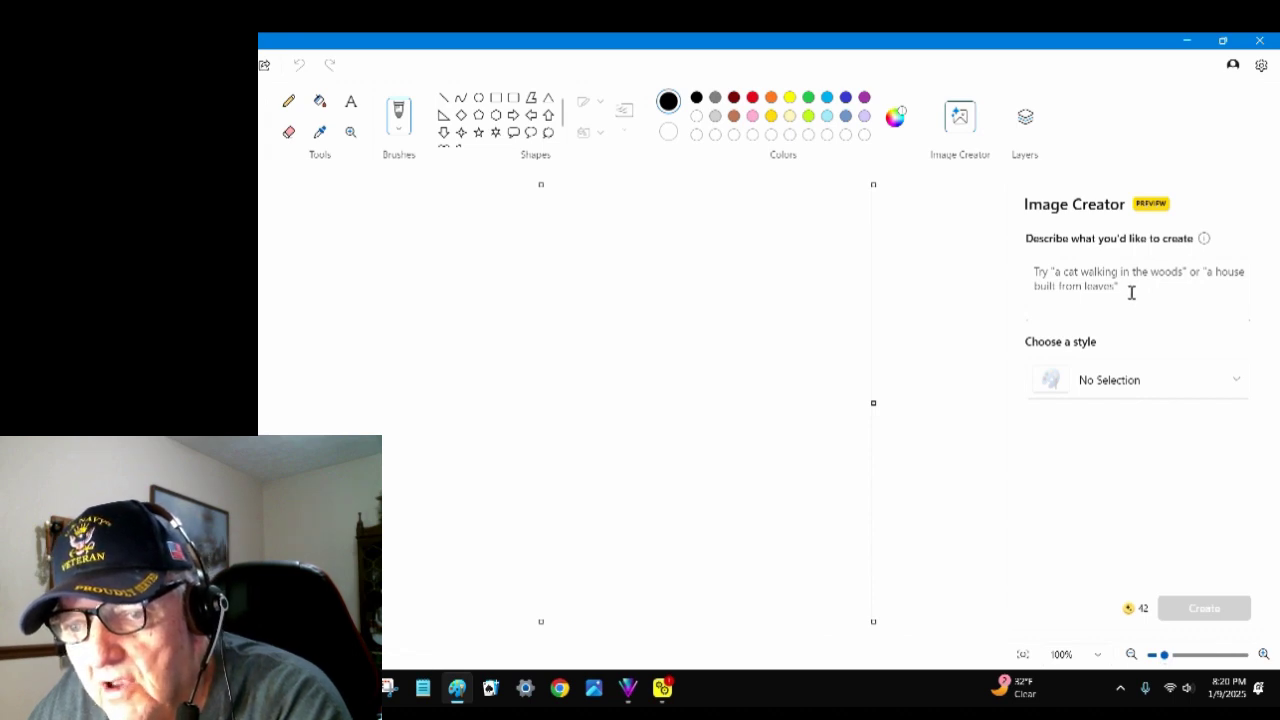
Step: Generate images in Image Creator from the description "engineer driving a locomotive" with no style selected
left_click(1048, 308)
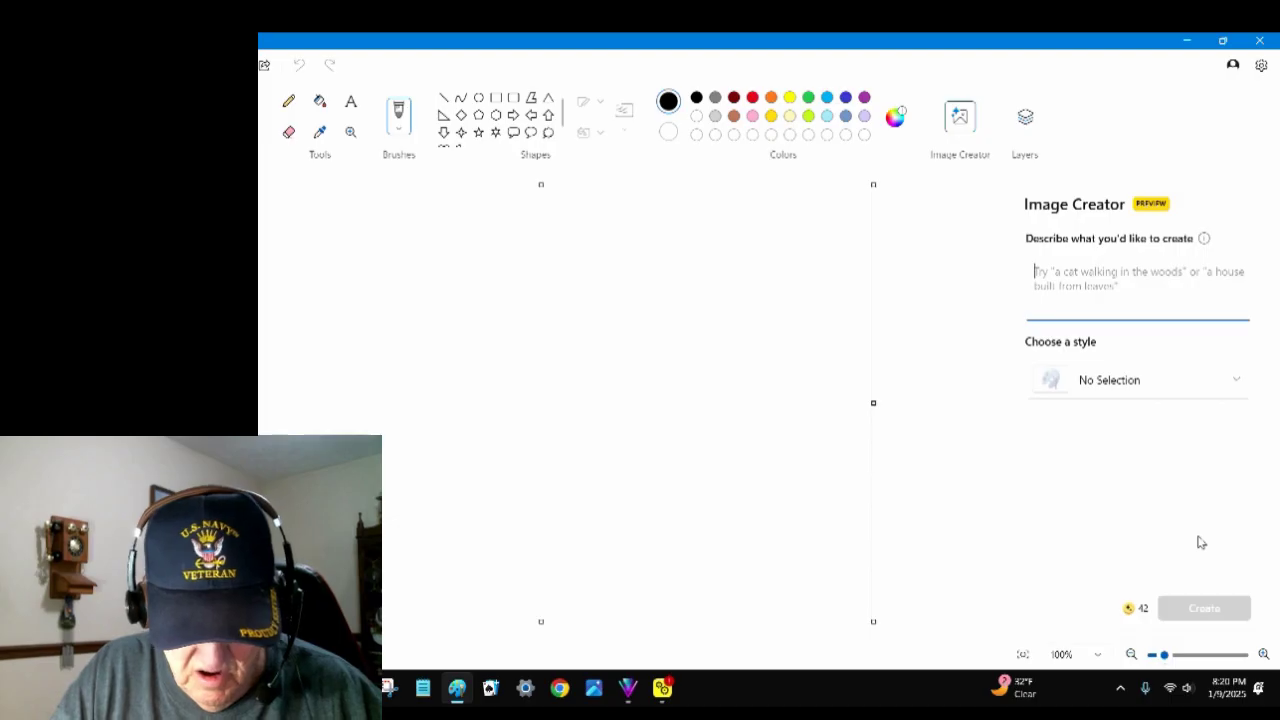
type("en")
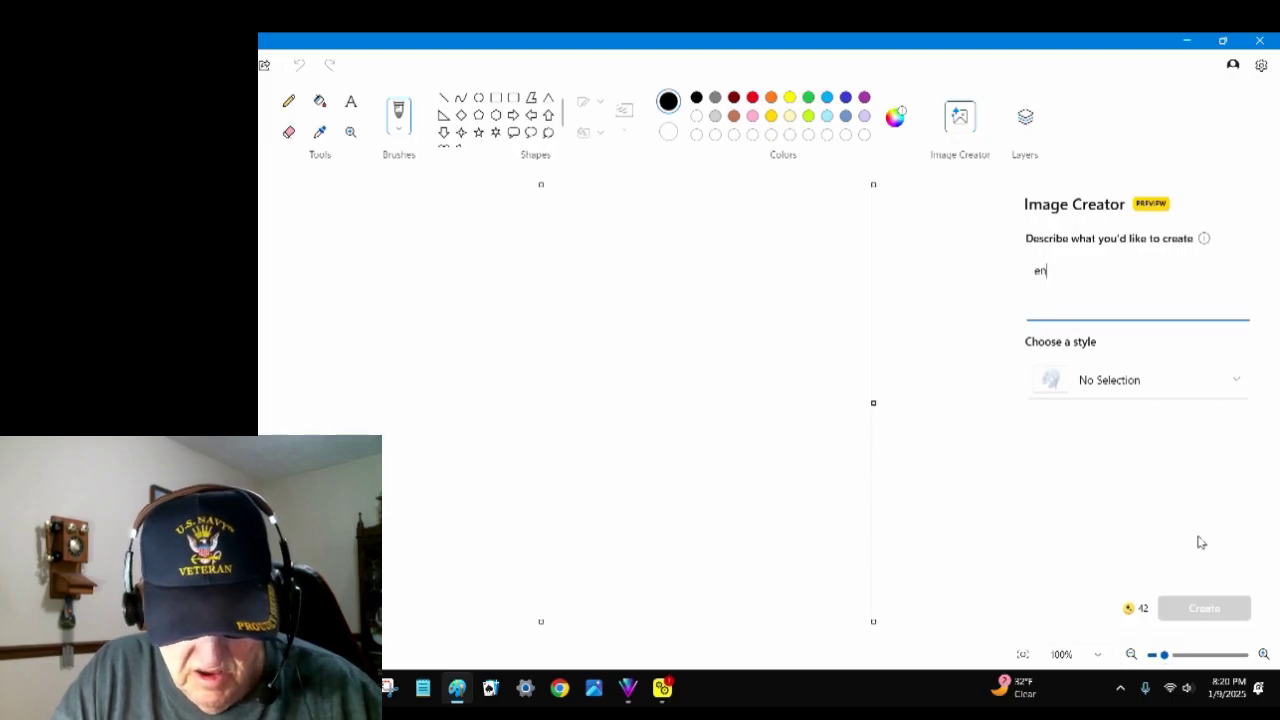
type("ginee")
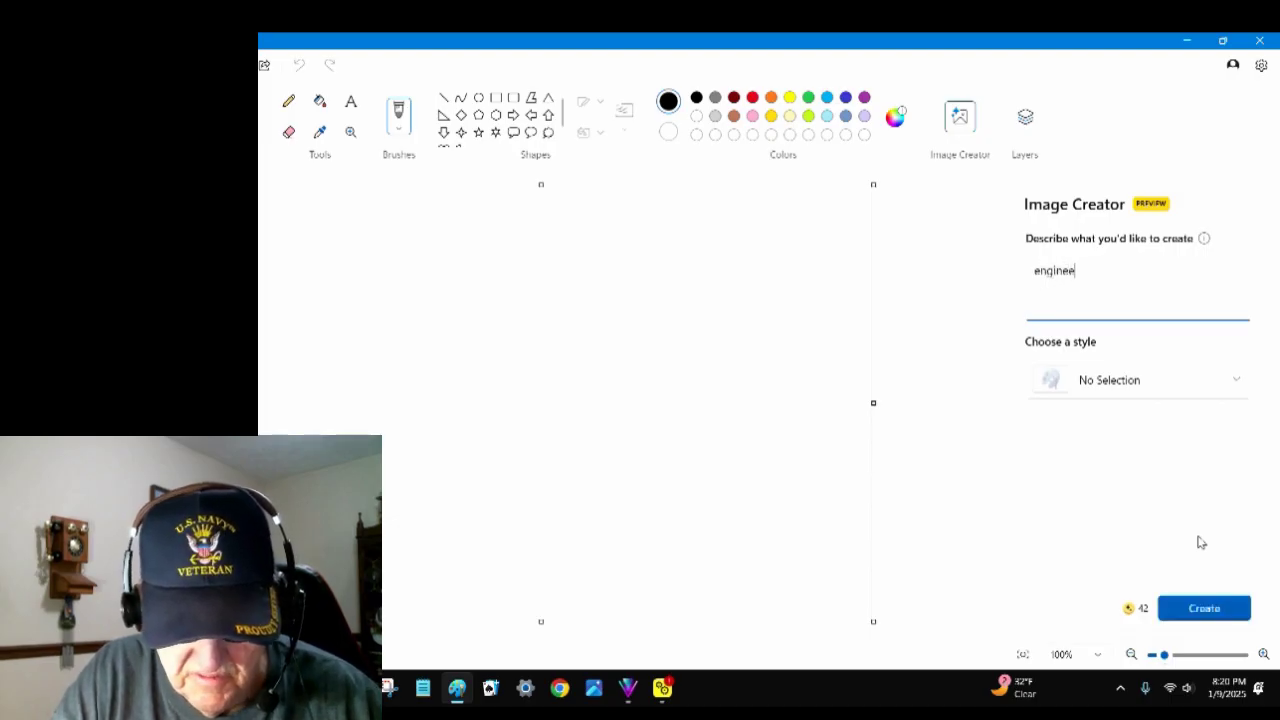
type("r dri")
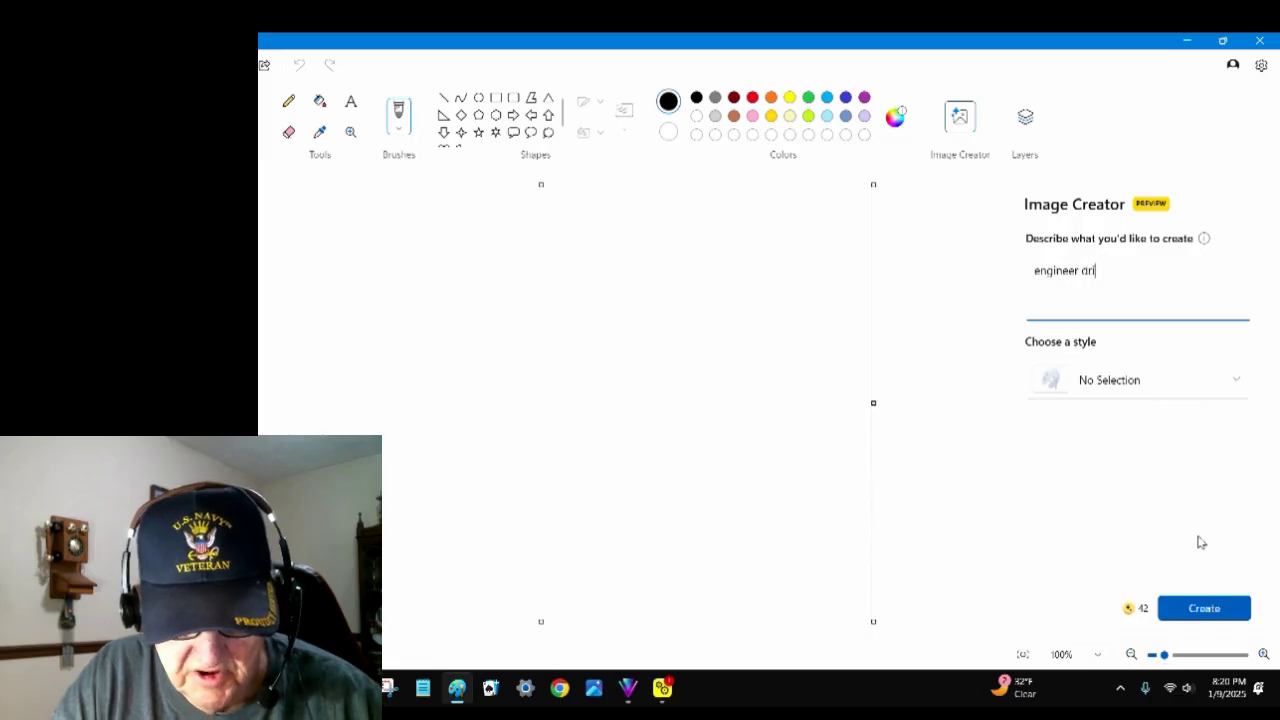
type("ving ")
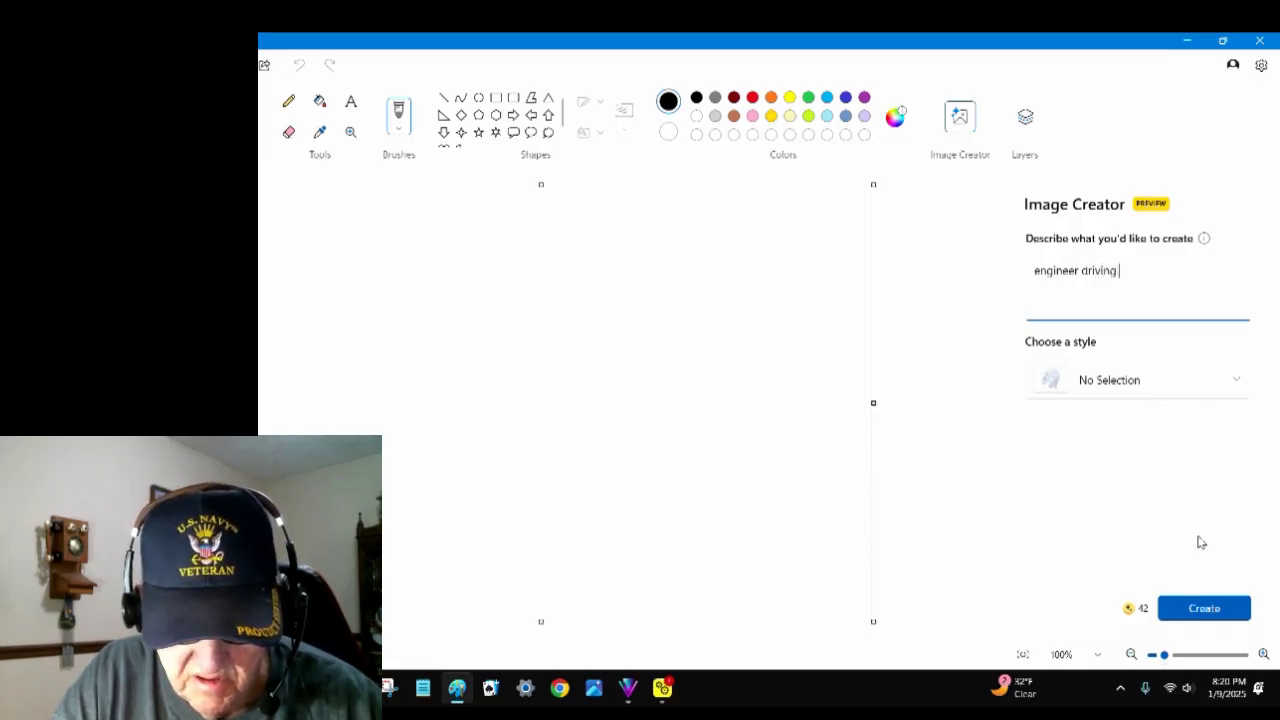
type("a ")
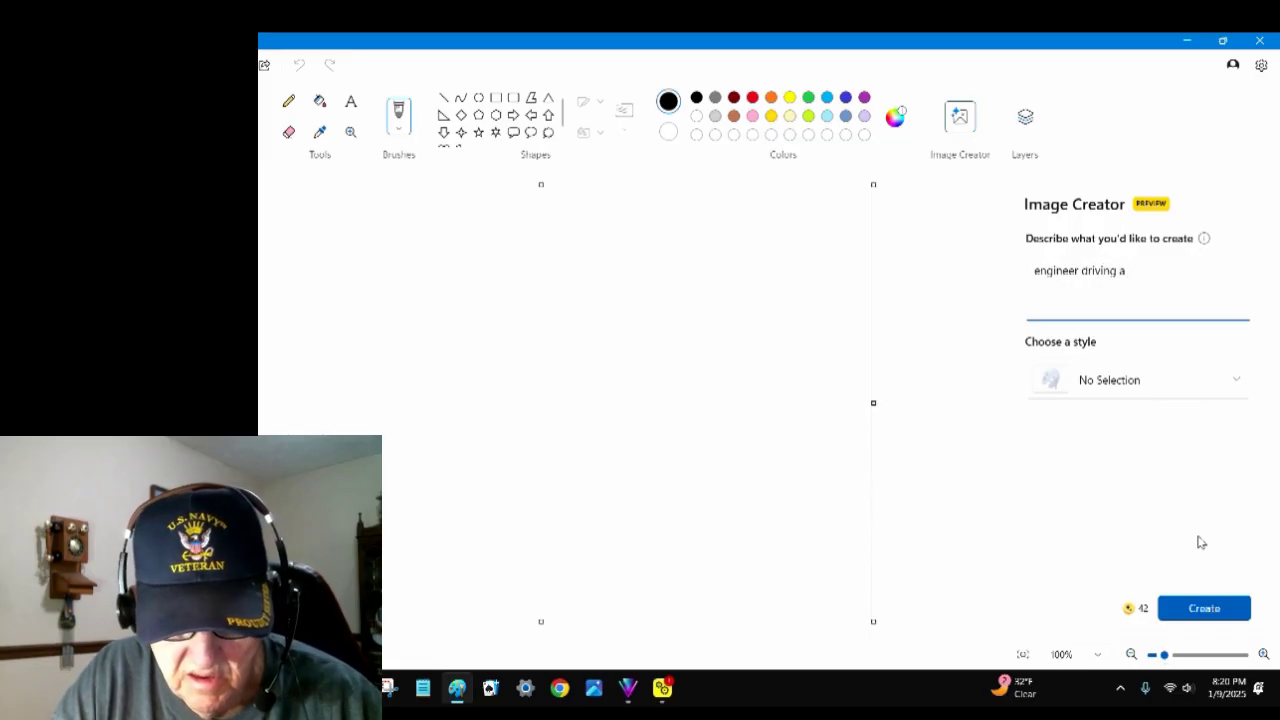
type("locom")
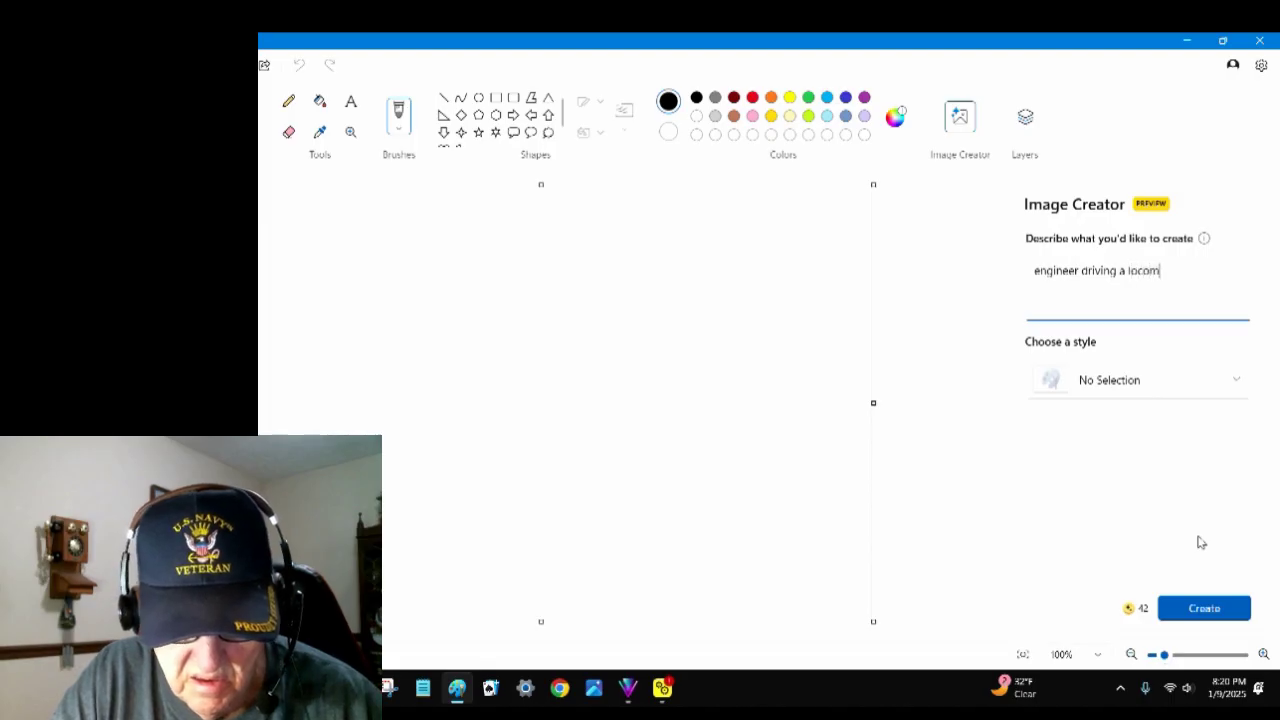
type("otive")
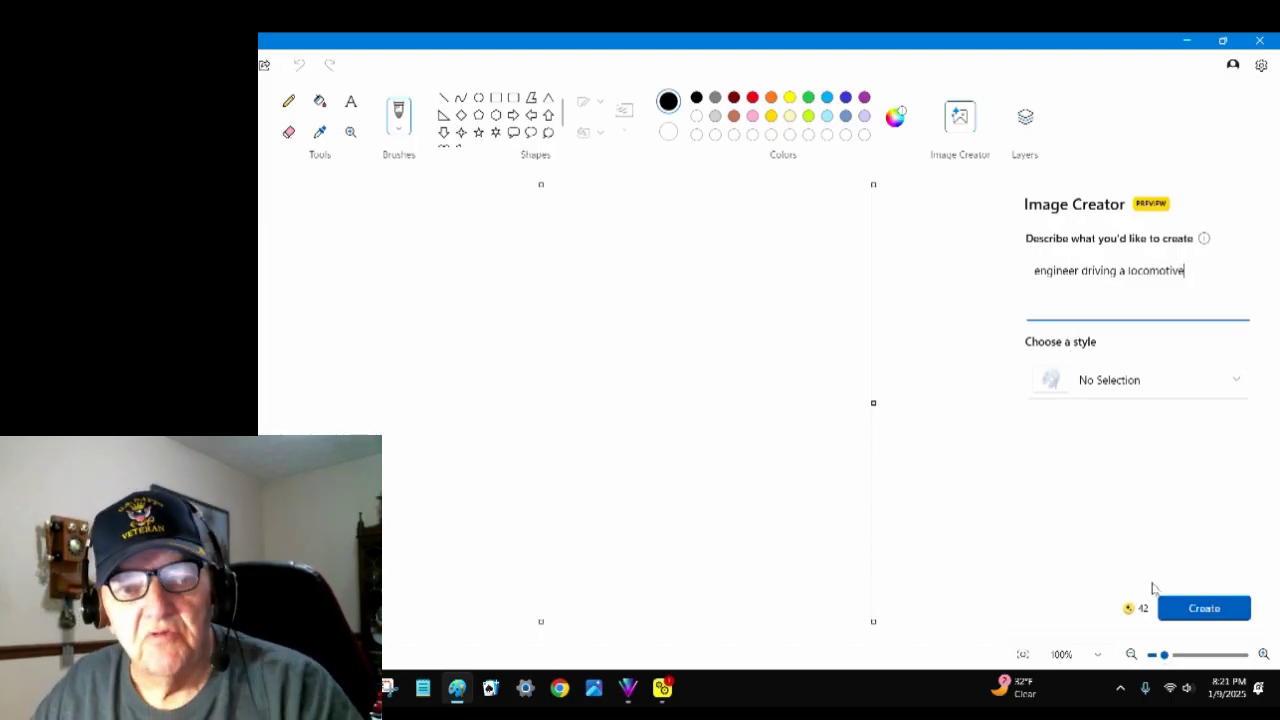
left_click(1190, 615)
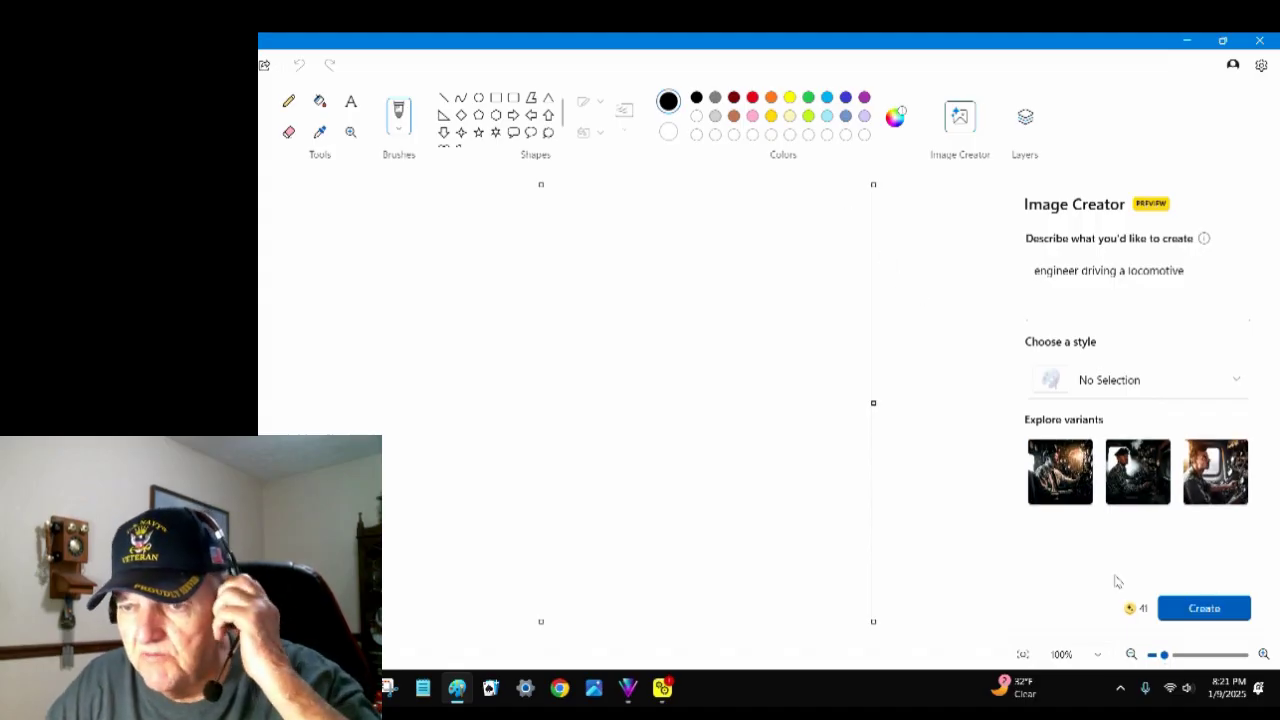
Step: Preview all three generated locomotive engineer variants on the canvas, one after another
left_click(1062, 478)
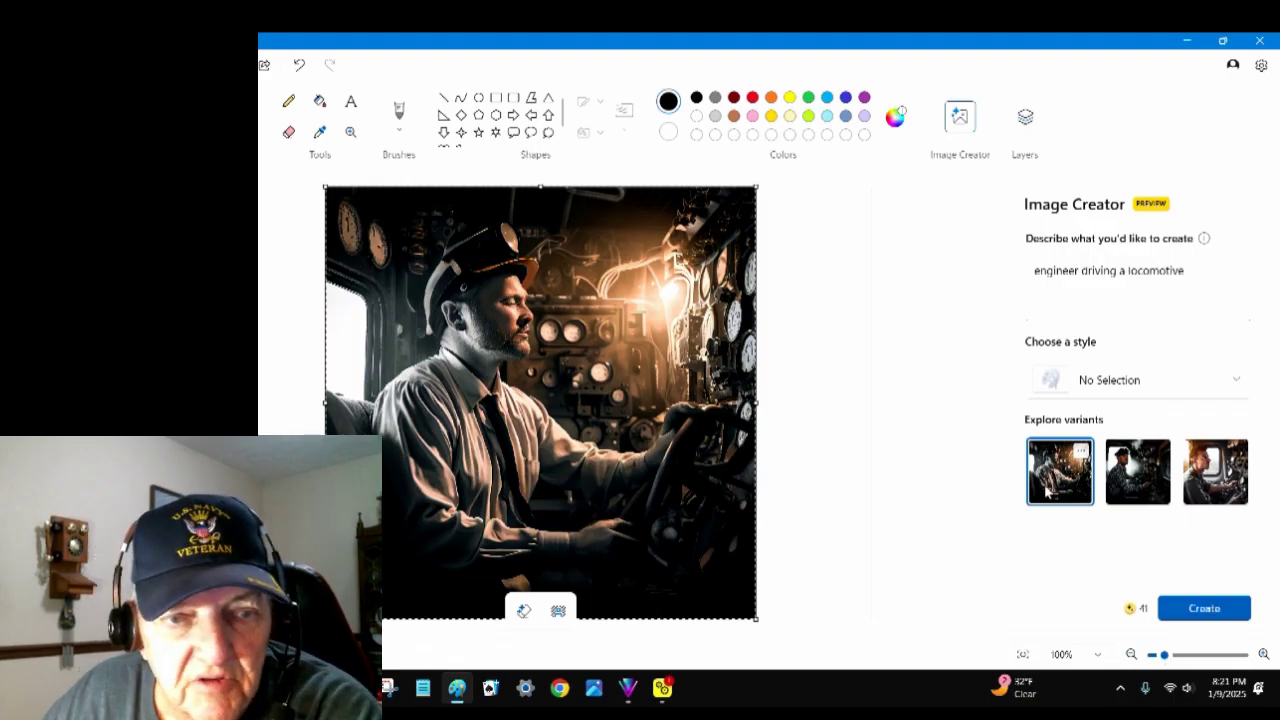
left_click(1146, 488)
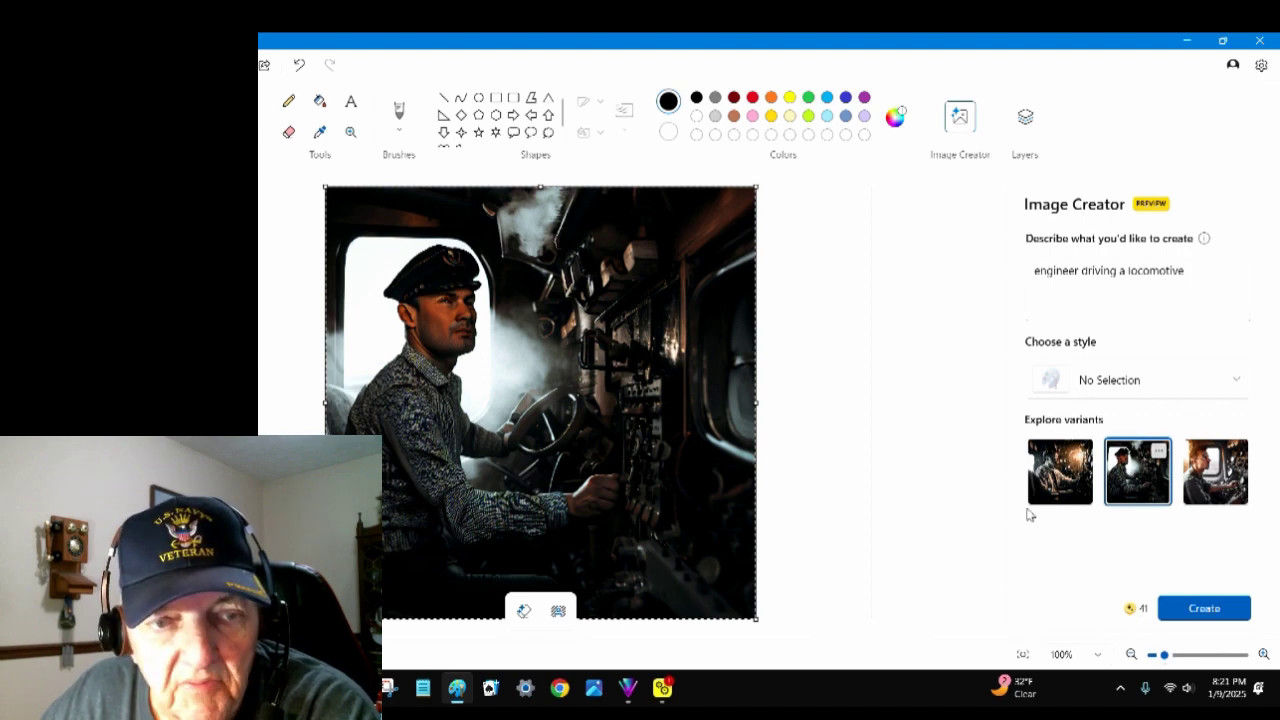
left_click(1208, 492)
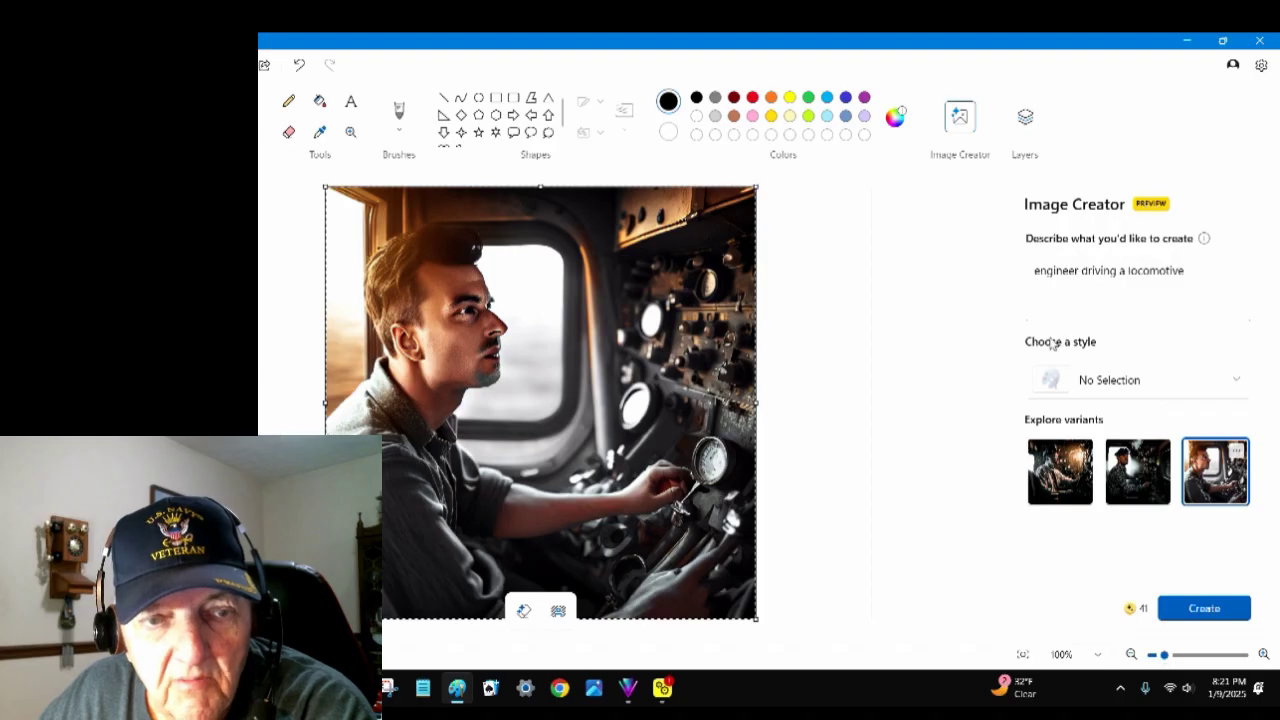
Step: Clear the locomotive description from Image Creator and deselect the image on the canvas
left_click(1200, 276)
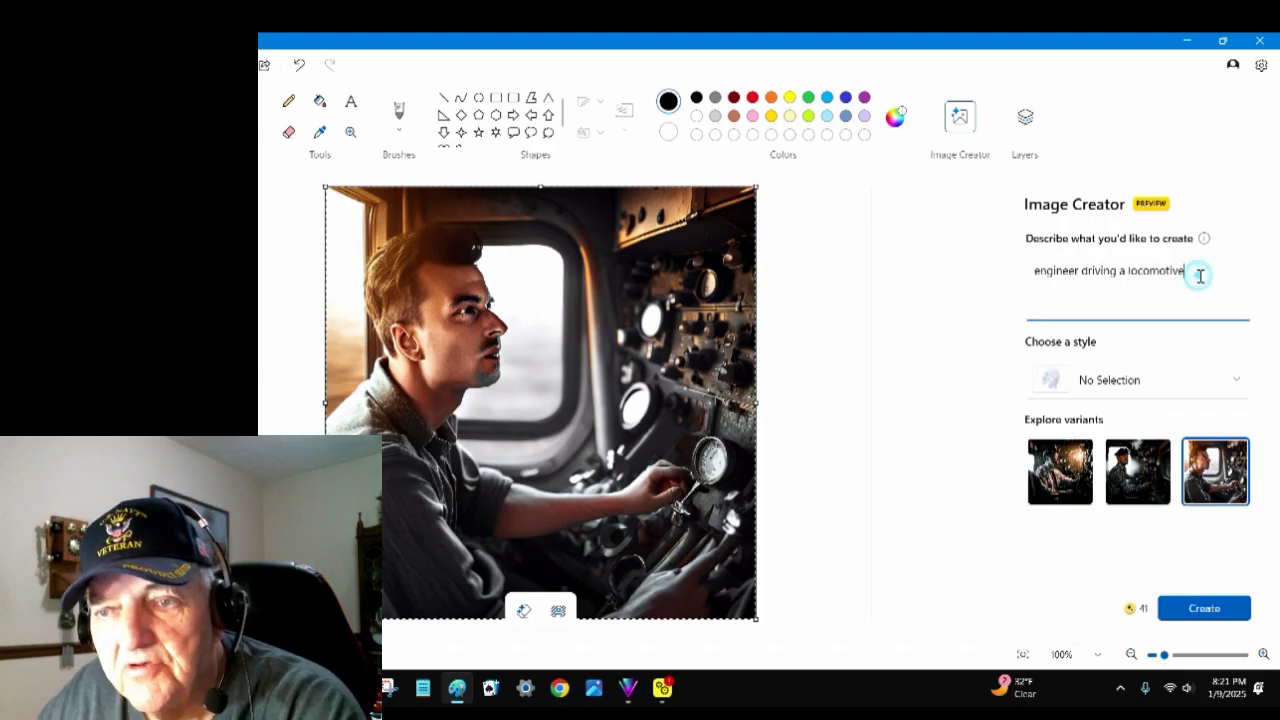
key("BackSpace")
key("BackSpace")
key("BackSpace")
key("BackSpace")
key("BackSpace")
key("BackSpace")
key("BackSpace")
key("BackSpace")
key("BackSpace")
key("BackSpace")
key("BackSpace")
key("BackSpace")
key("BackSpace")
key("BackSpace")
key("BackSpace")
key("BackSpace")
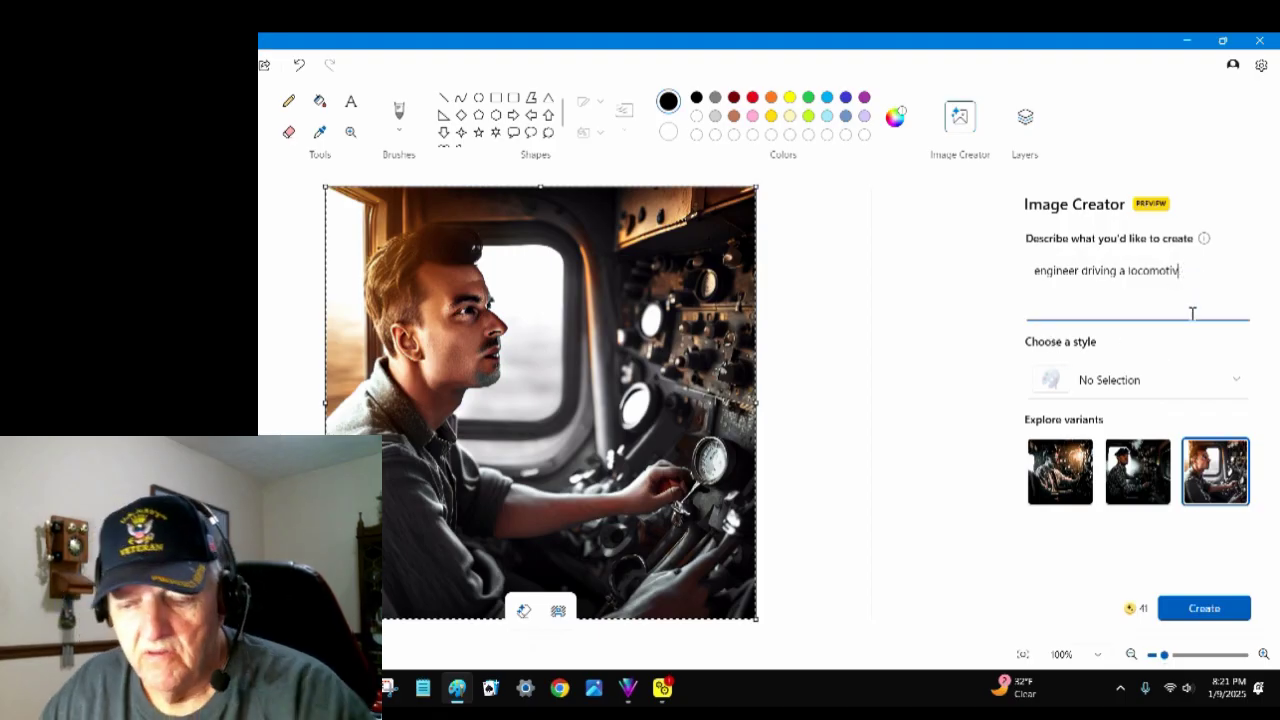
key("BackSpace")
key("BackSpace")
key("BackSpace")
key("BackSpace")
key("BackSpace")
key("BackSpace")
key("BackSpace")
key("BackSpace")
key("BackSpace")
key("BackSpace")
key("BackSpace")
key("BackSpace")
key("BackSpace")
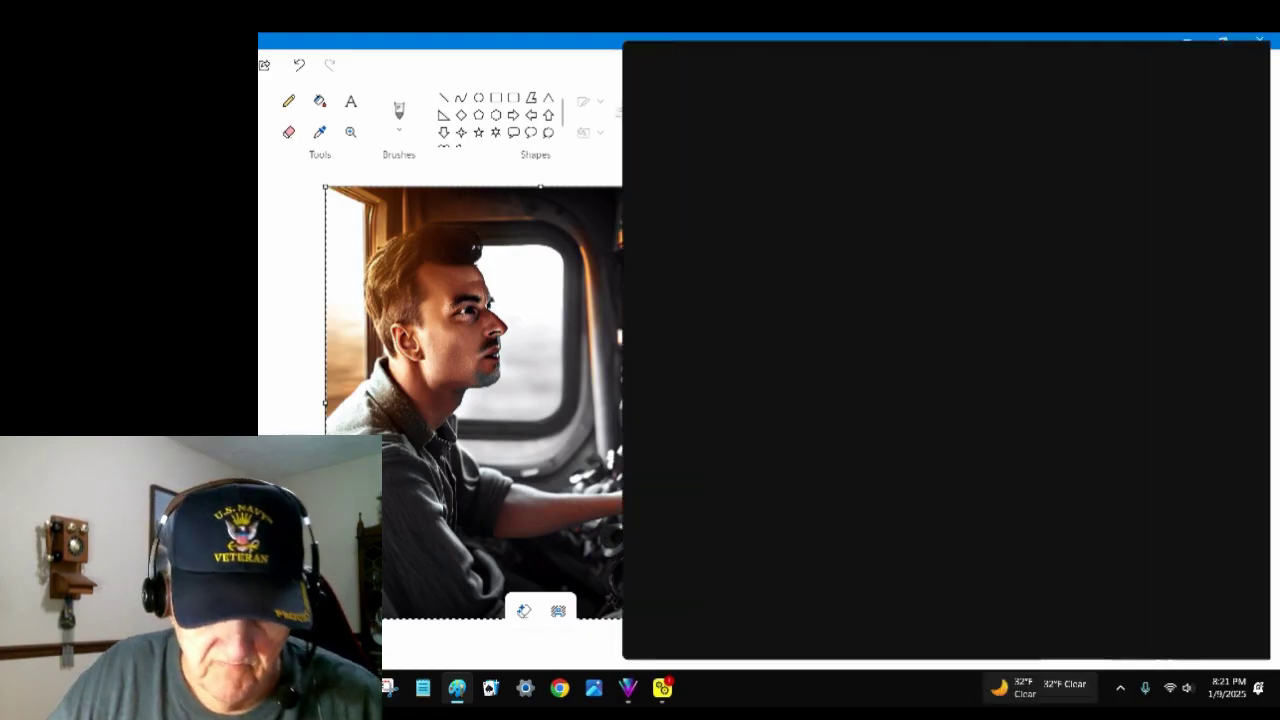
mouse_move(1030, 688)
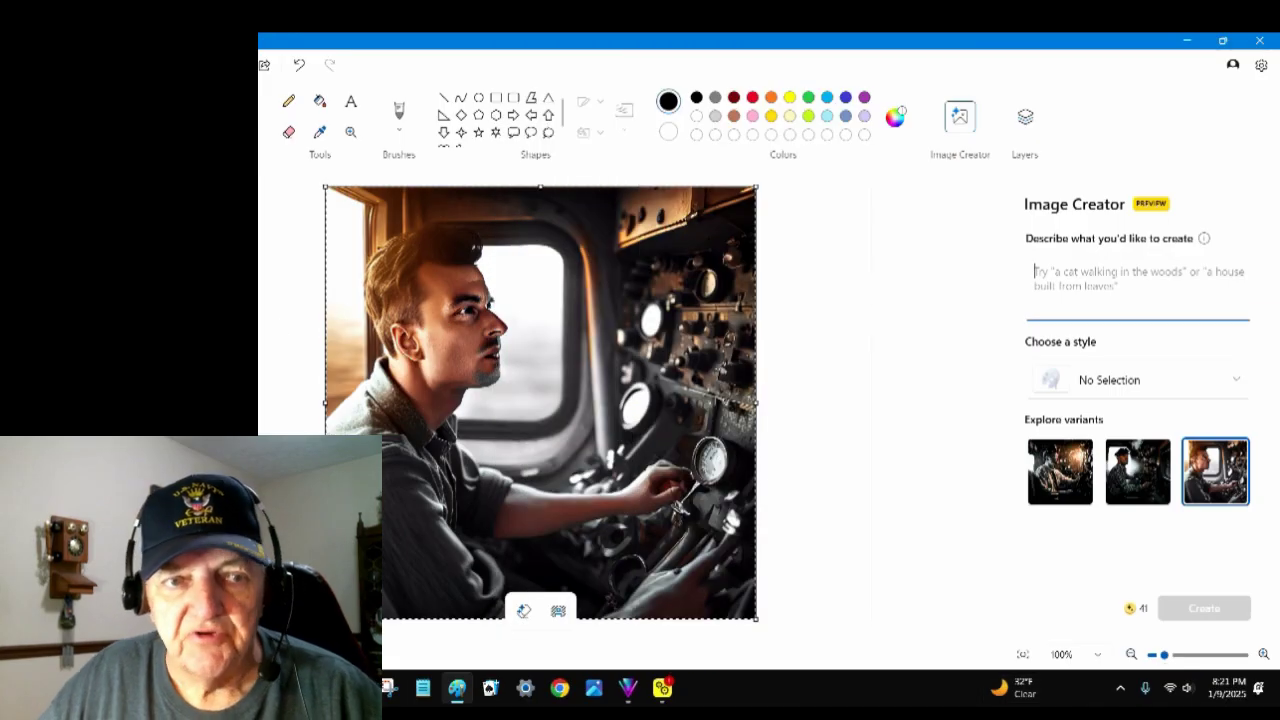
left_click(318, 594)
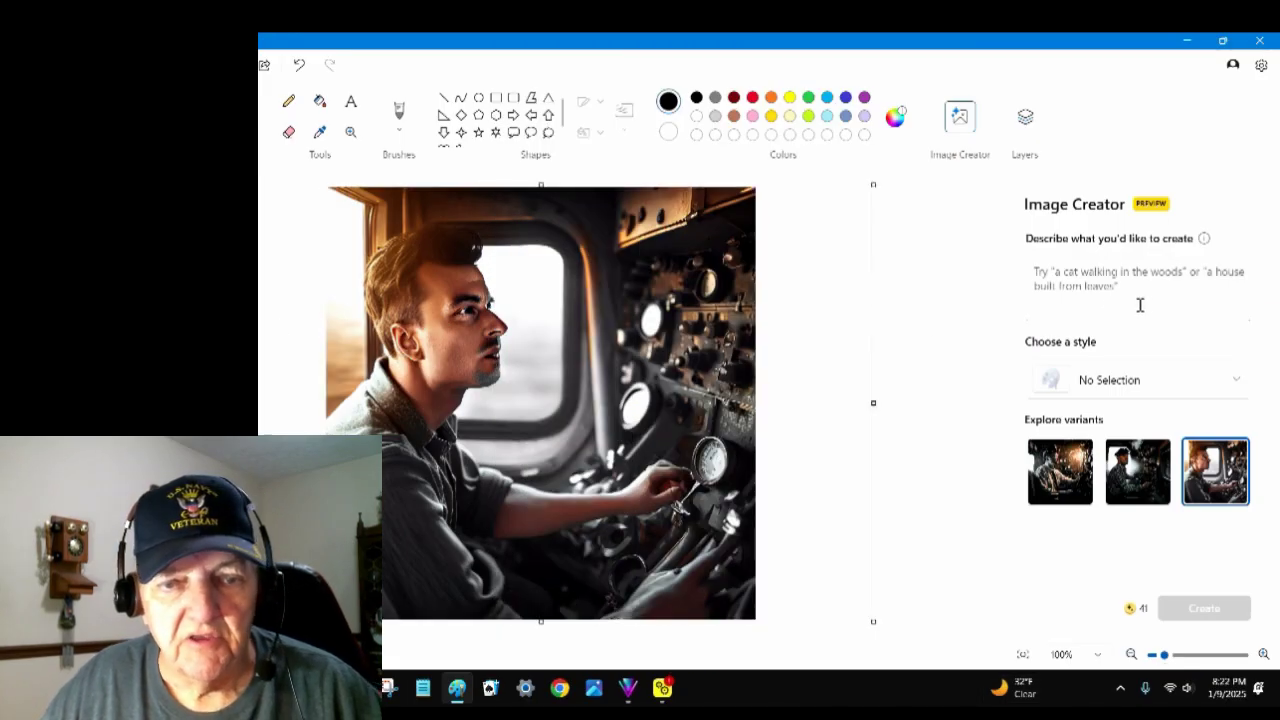
Step: Generate a new set of images from the description "man in the moon"
left_click(1048, 308)
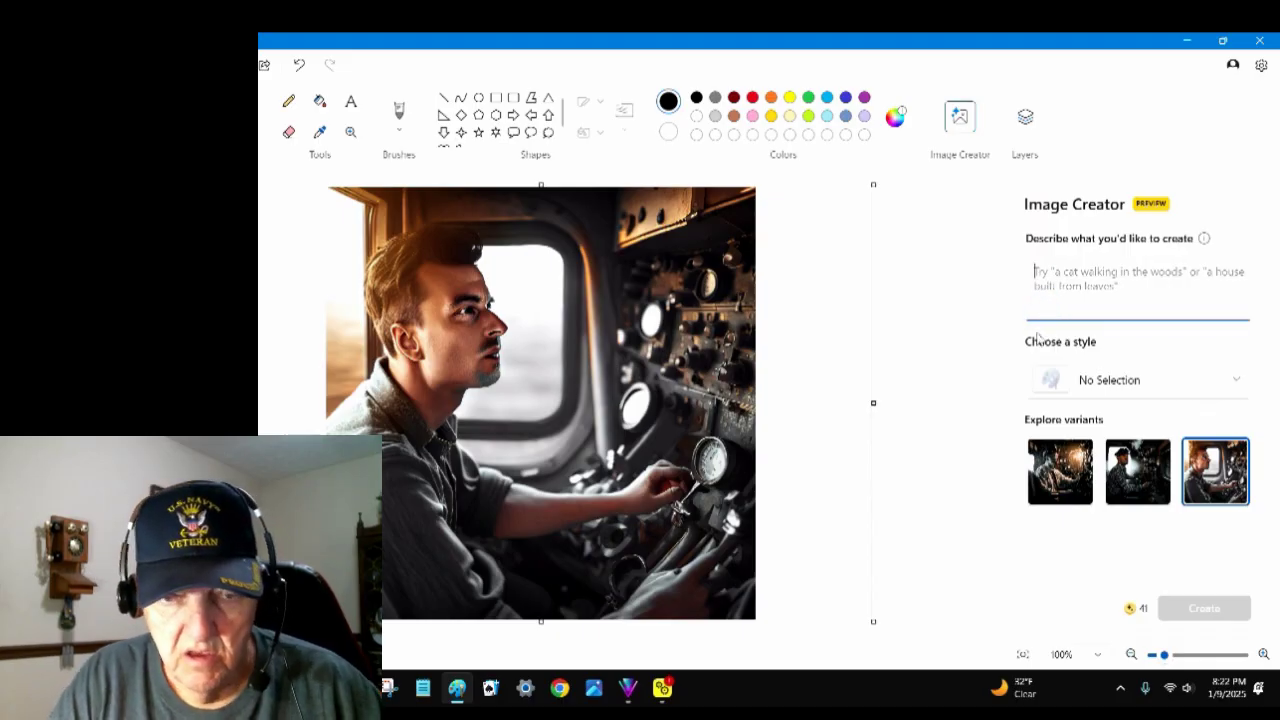
type("man")
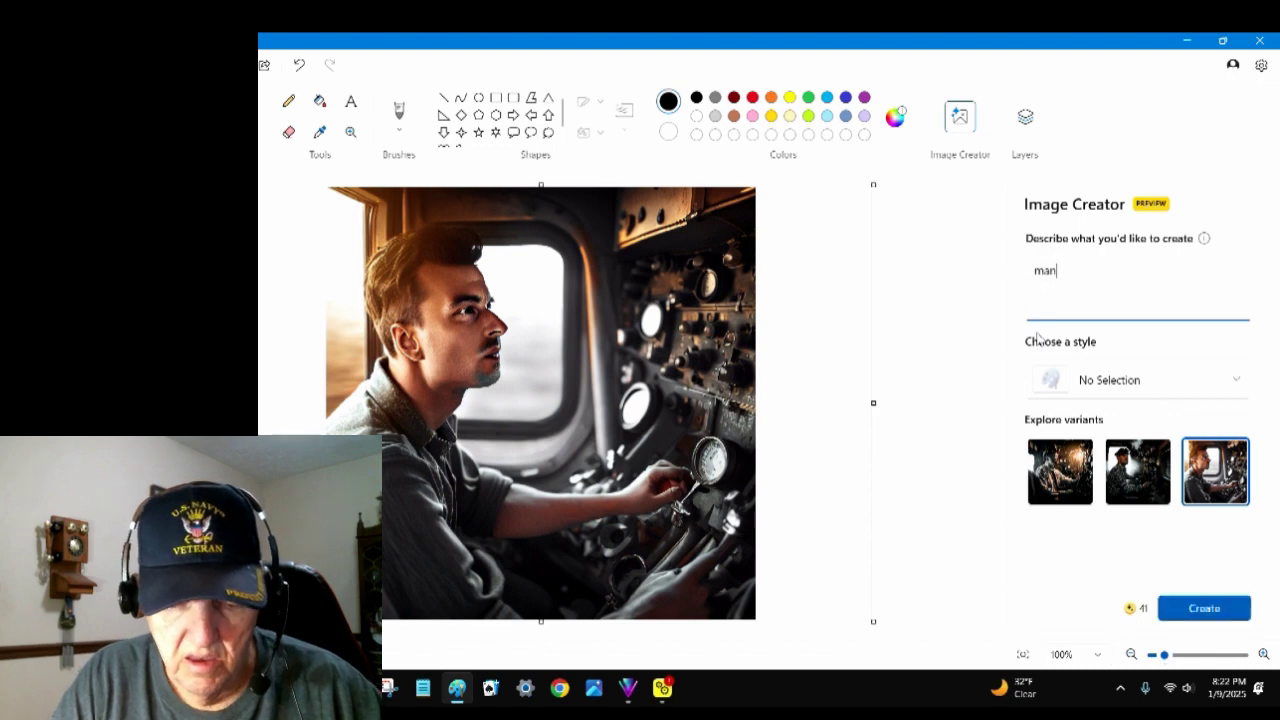
type(" in t")
type("h")
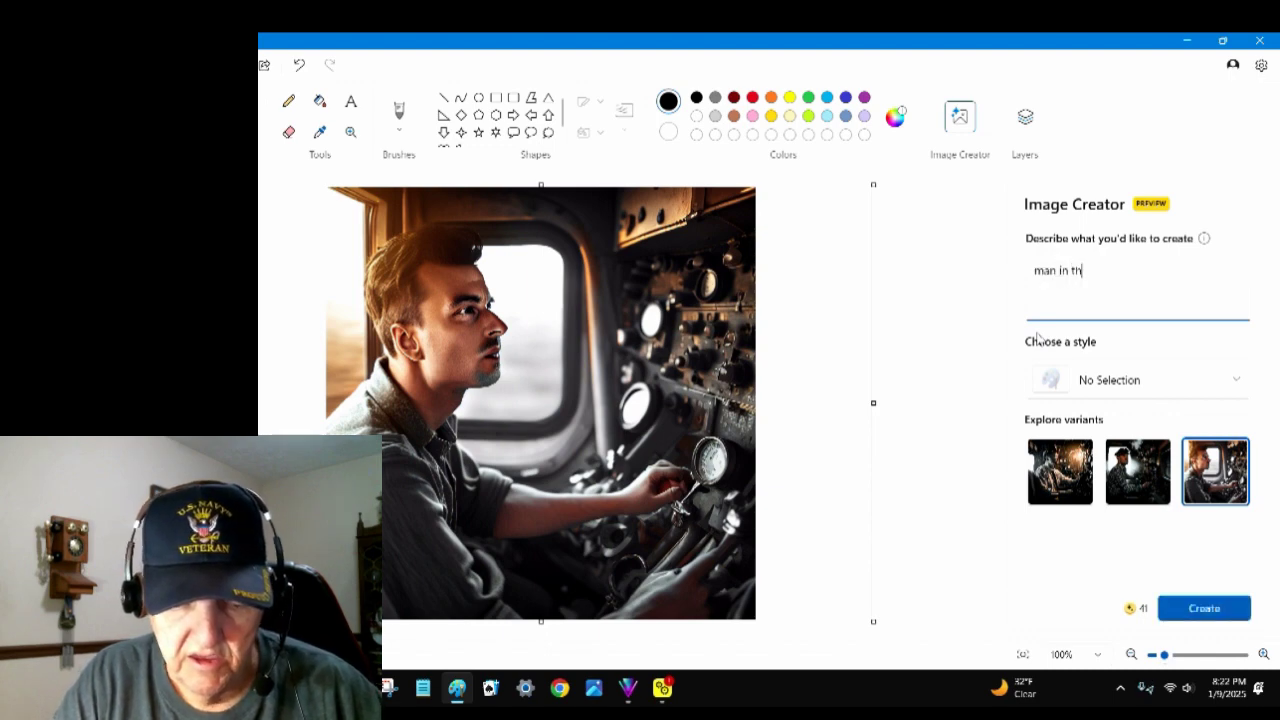
type("e moon")
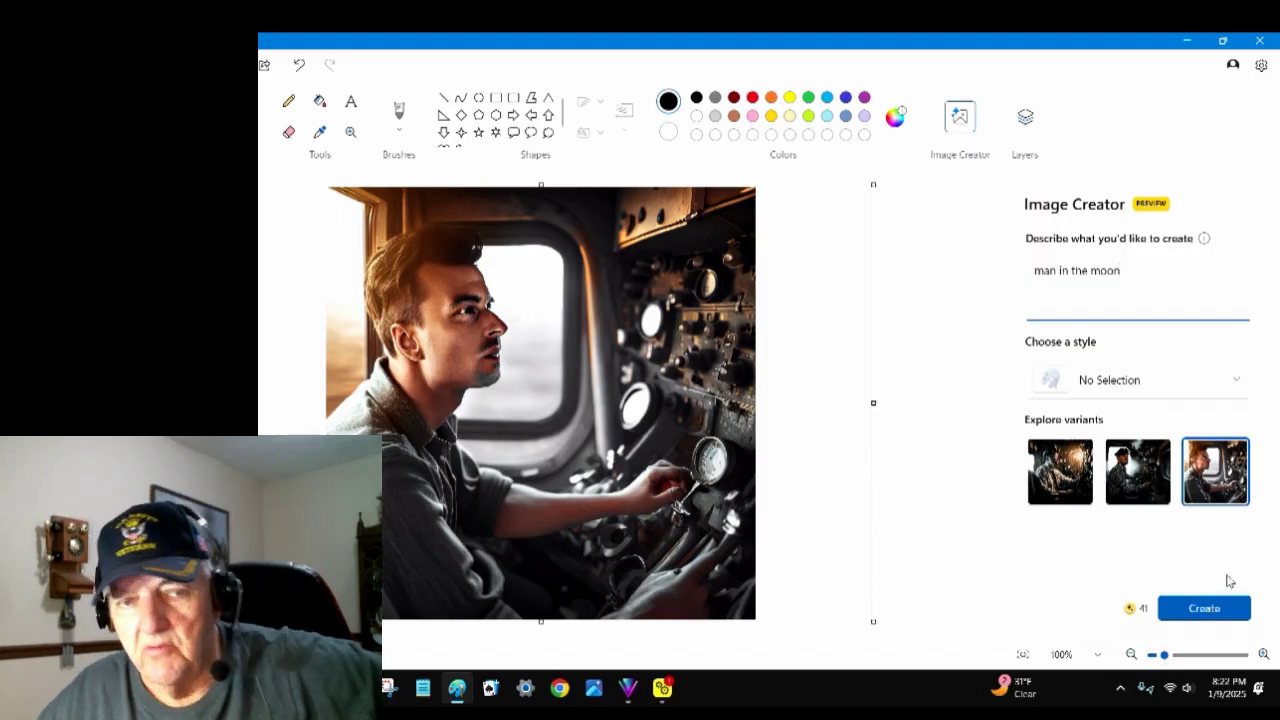
left_click(1224, 608)
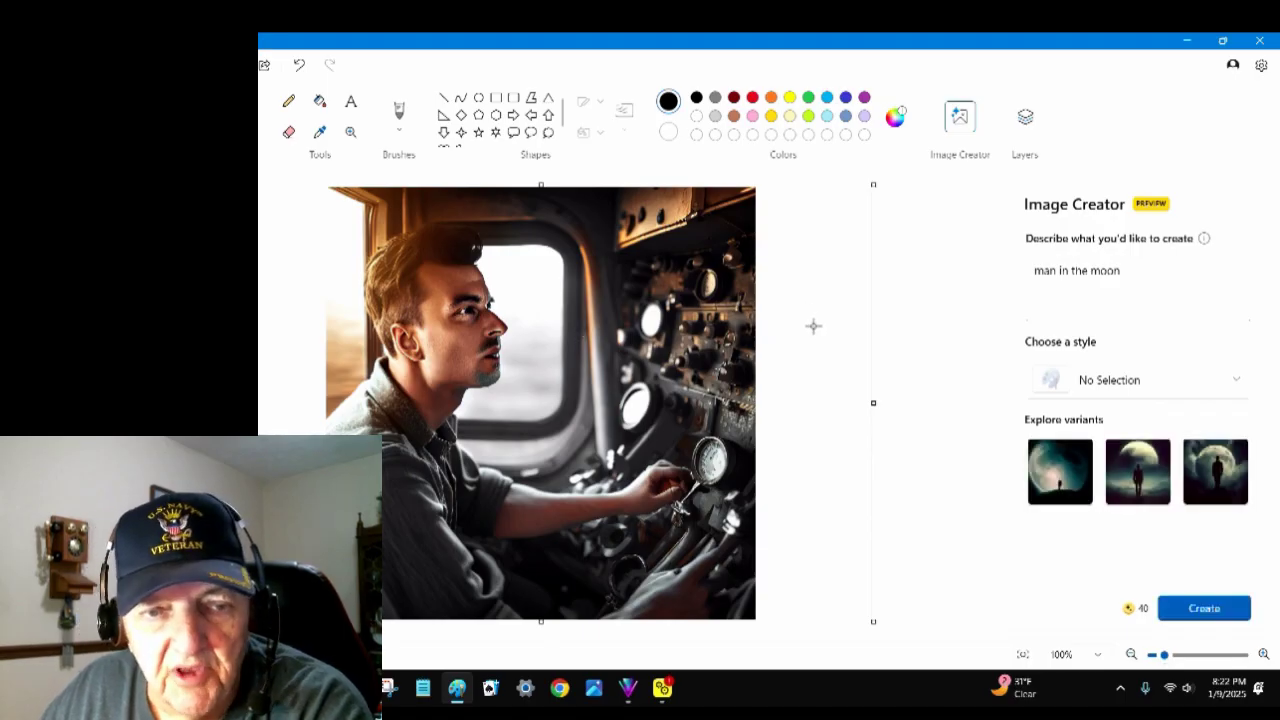
Step: Preview all three generated "man in the moon" variants on the canvas, one after another
left_click(1063, 481)
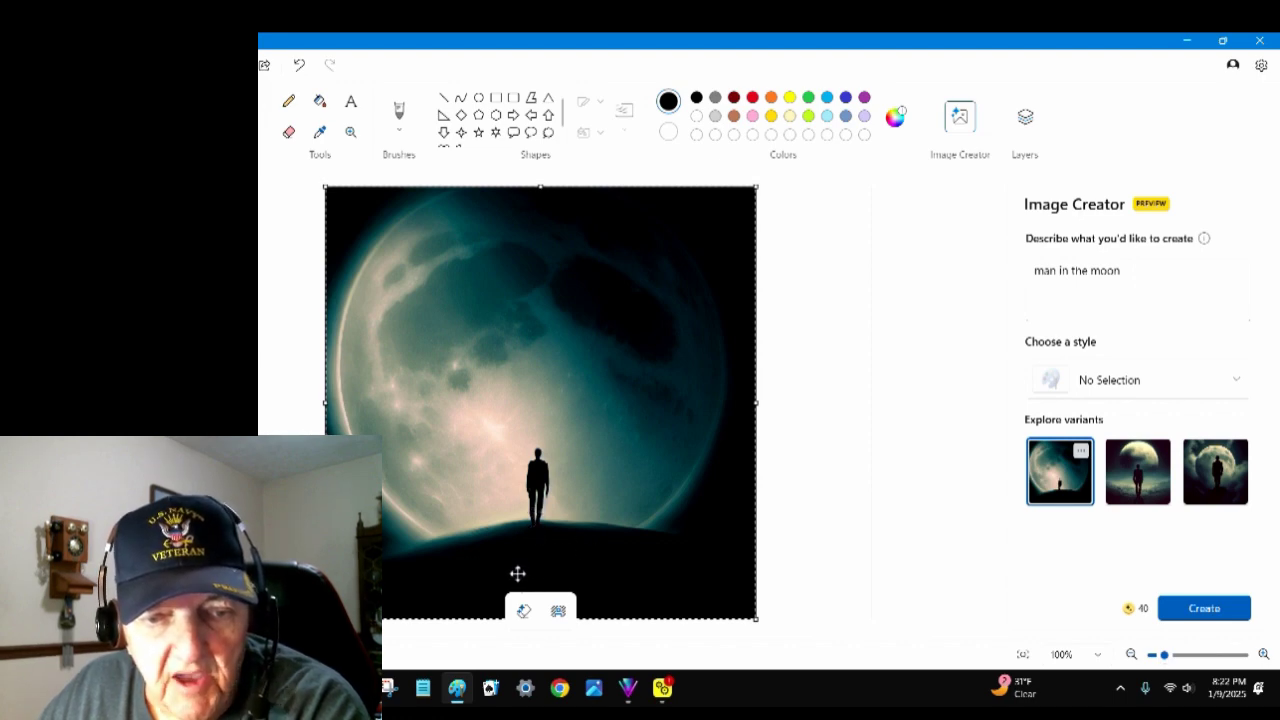
left_click(1129, 495)
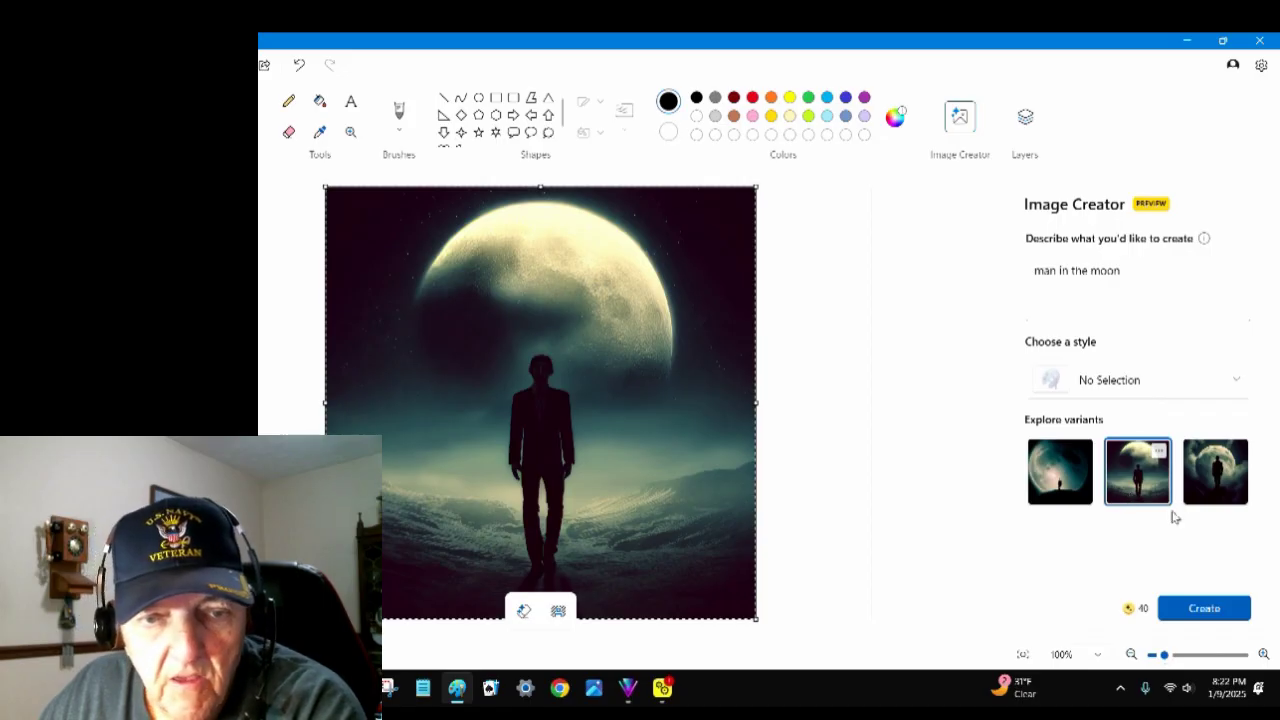
left_click(1222, 478)
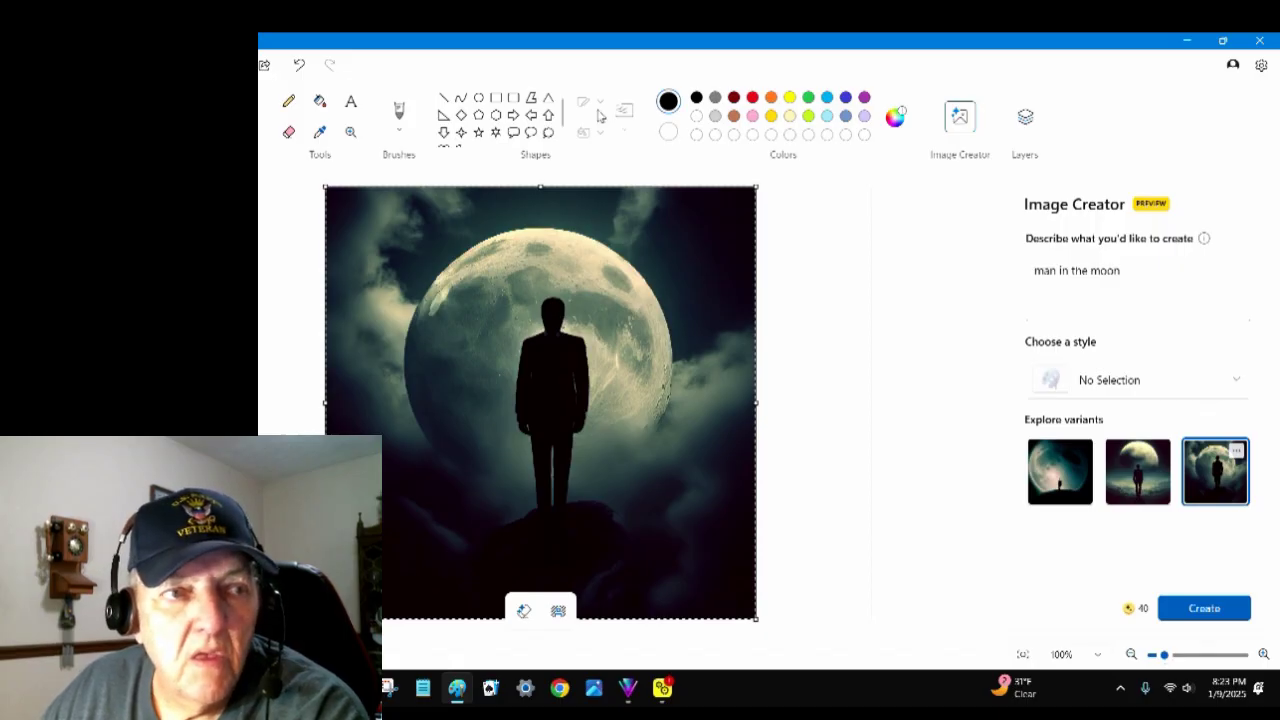
Step: Undo every placed moon and locomotive image until the canvas is blank
left_click(299, 65)
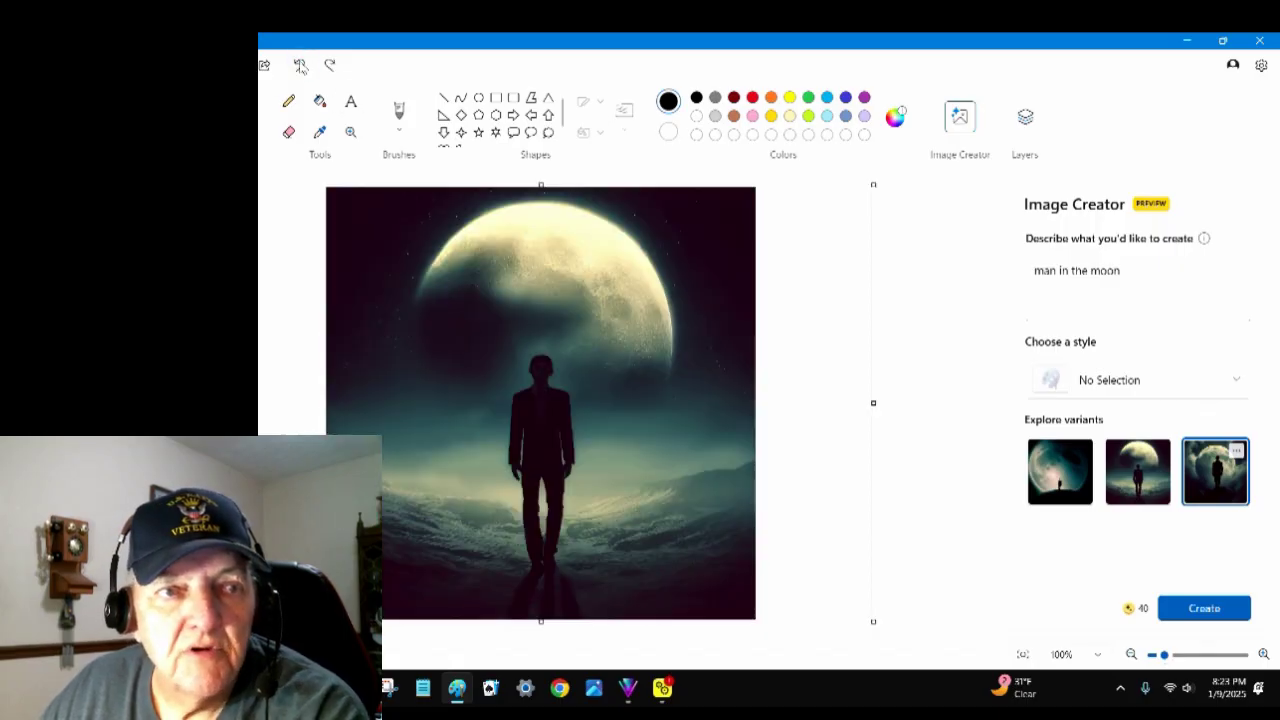
left_click(299, 65)
left_click(299, 65)
left_click(299, 65)
left_click(299, 65)
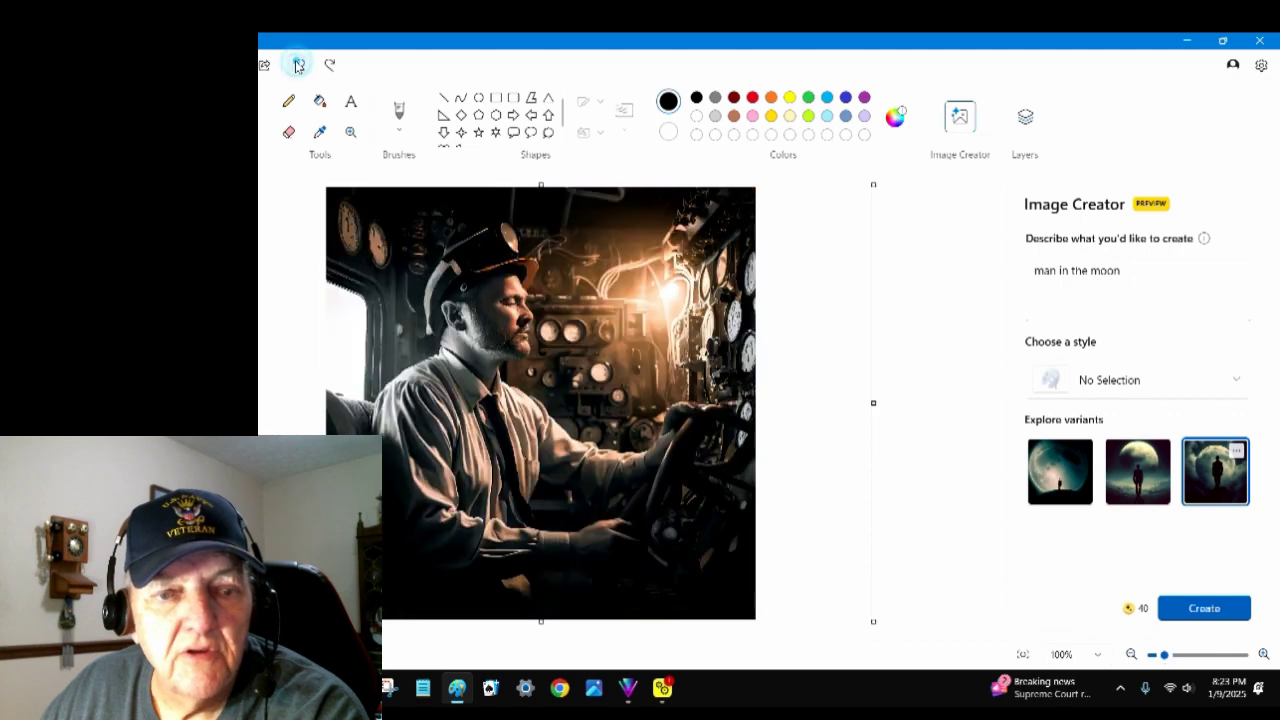
left_click(298, 65)
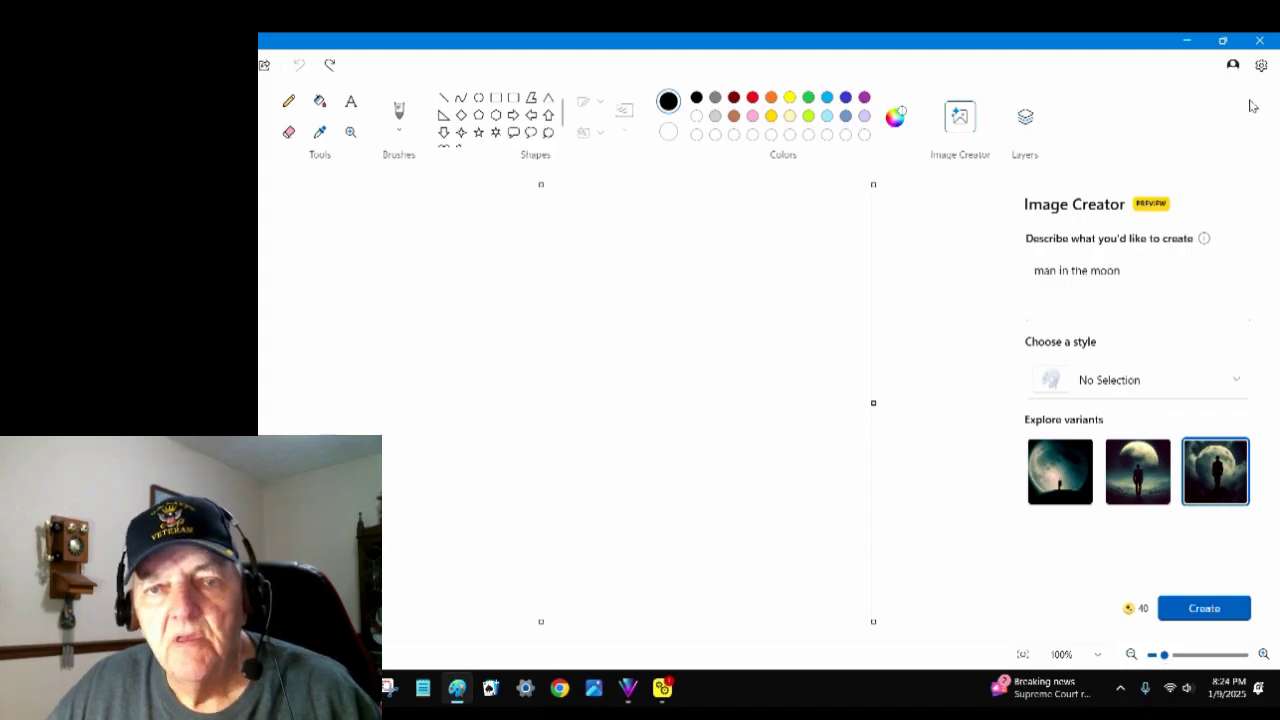
Step: Close the untitled drawing without saving it and reopen Paint with a new blank canvas
left_click(1259, 40)
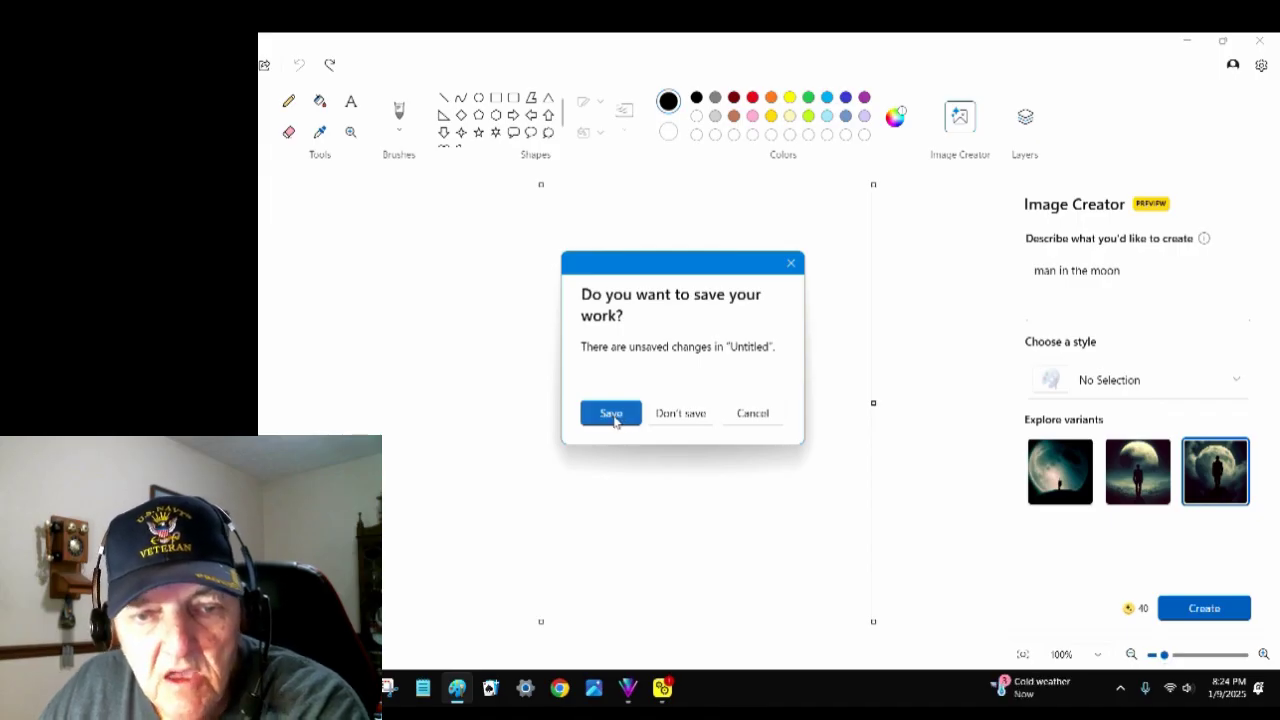
left_click(755, 417)
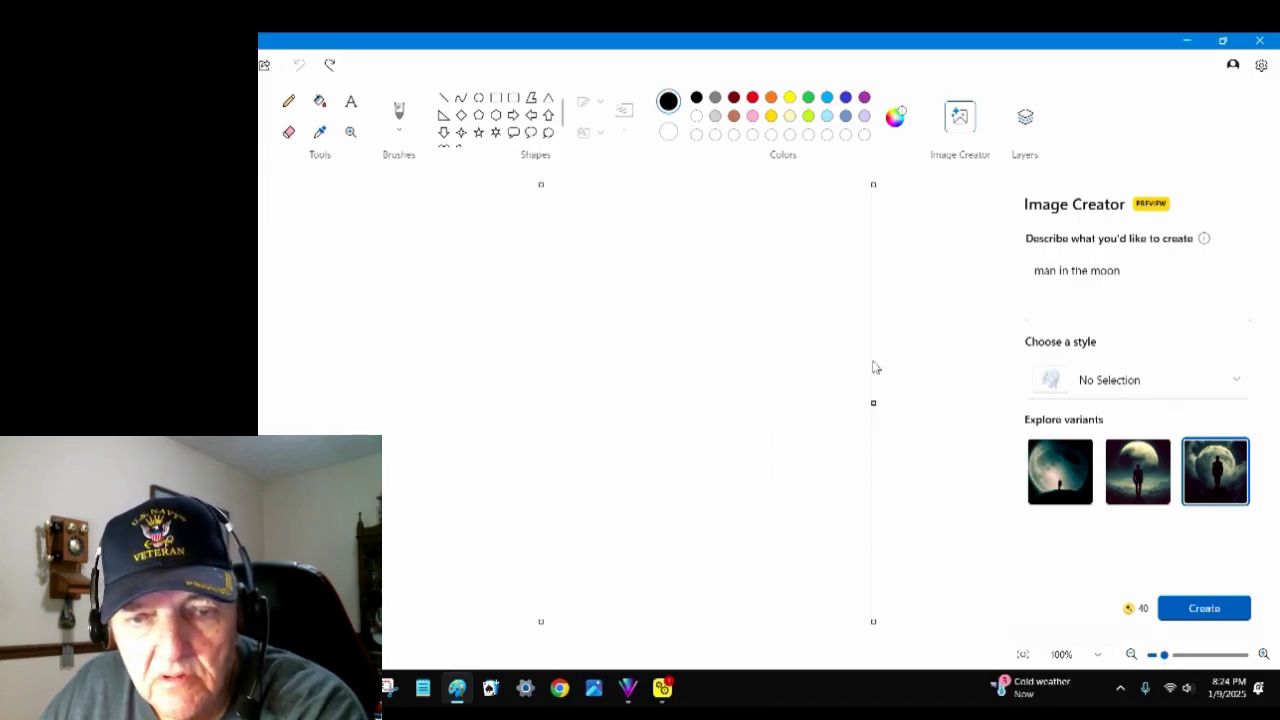
left_click(1262, 41)
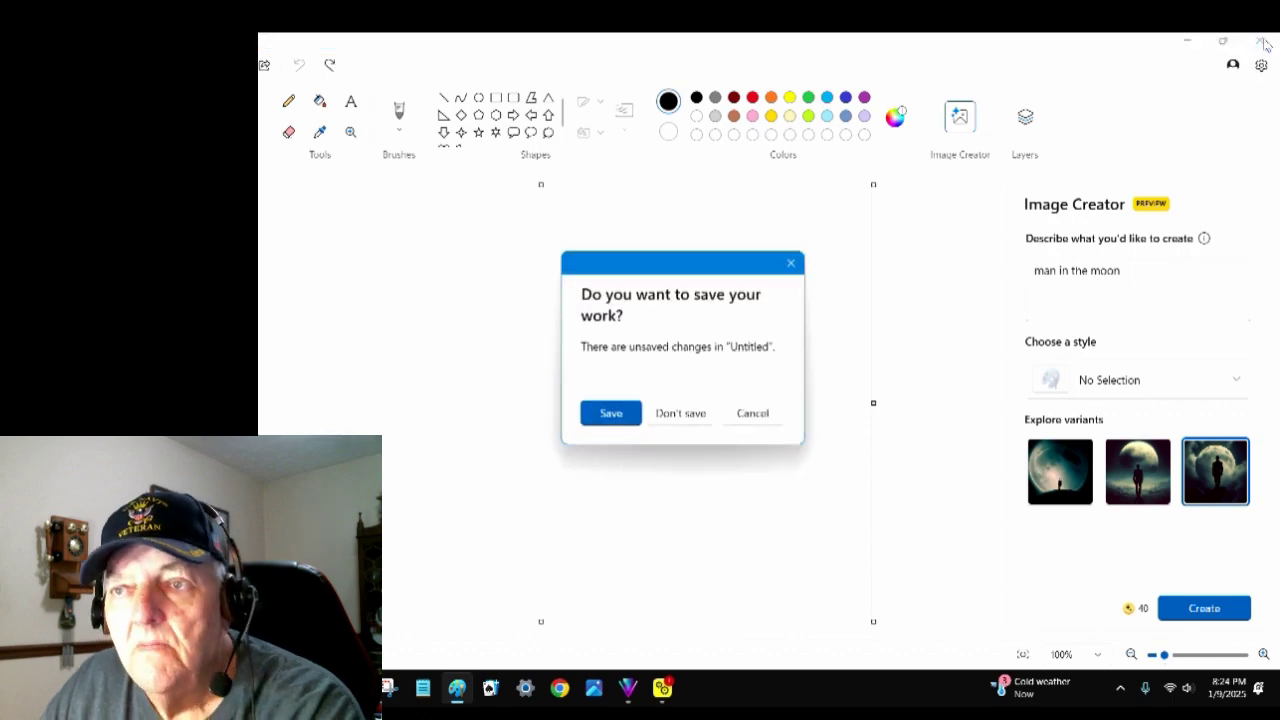
left_click(678, 414)
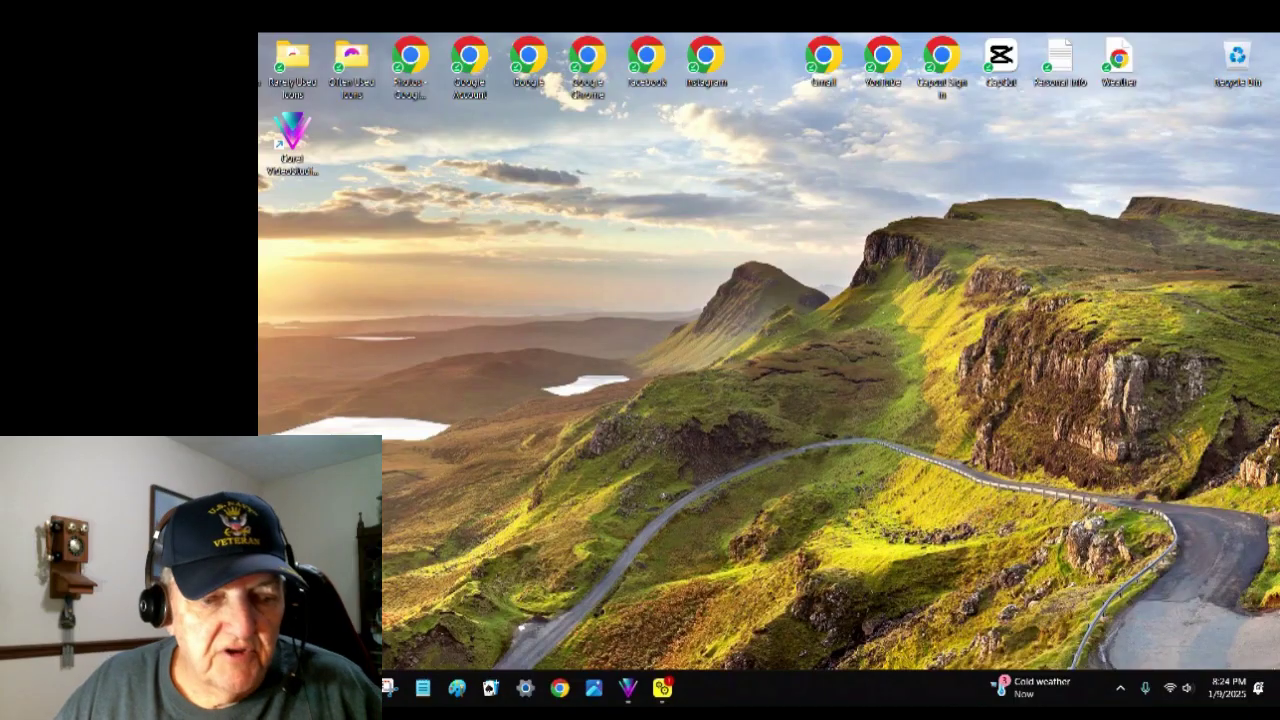
key("super")
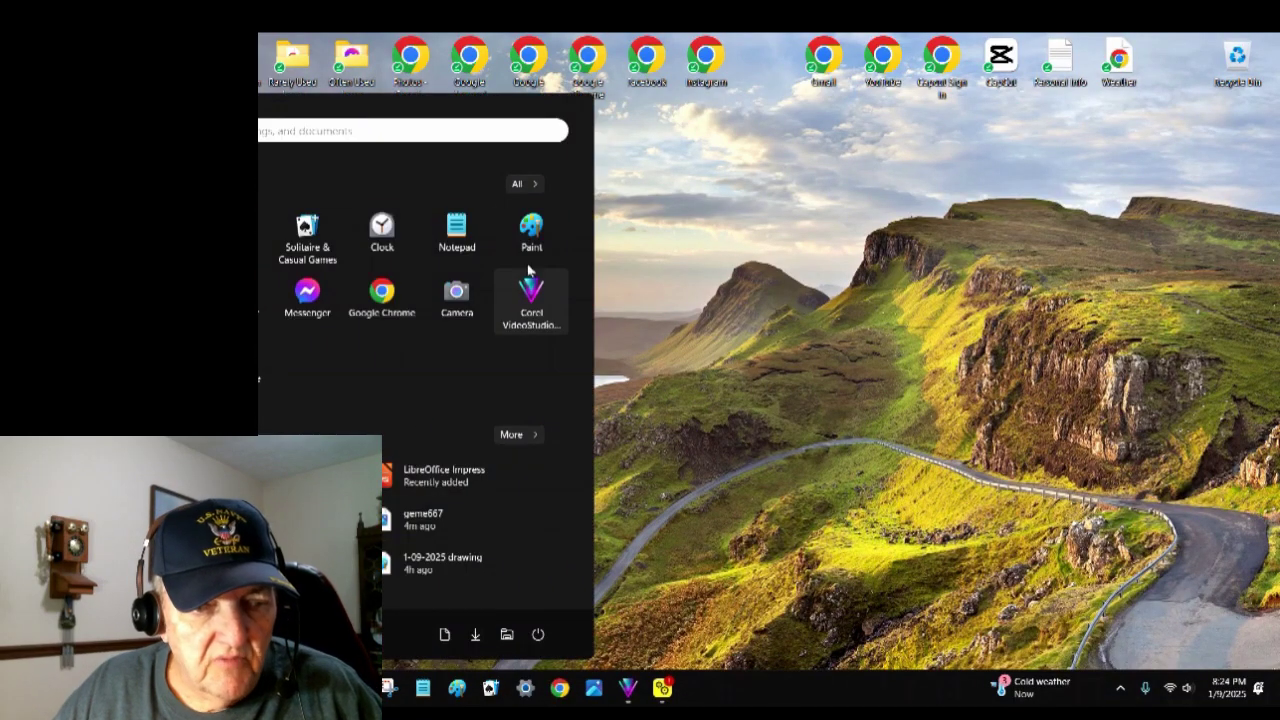
left_click_drag(530, 270, 526, 230)
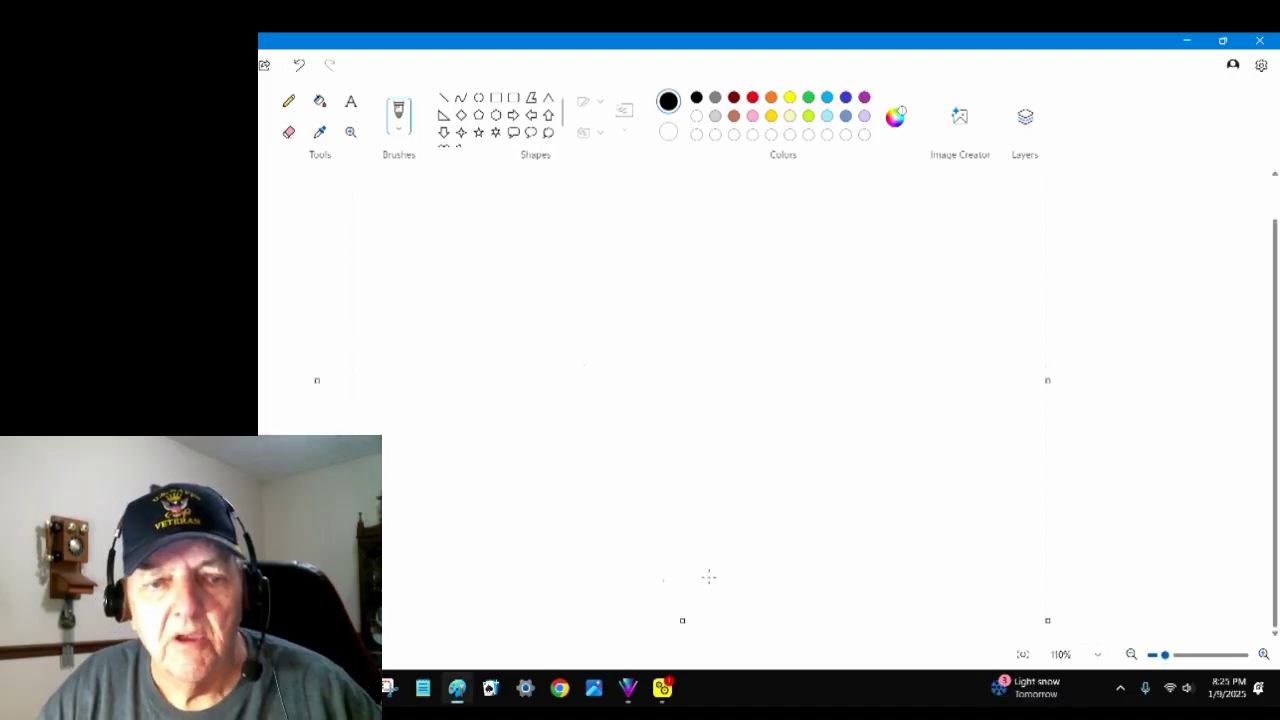
Step: Draw a straight black horizontal line across the full width of the canvas and set its thickness to 1px
left_click(444, 98)
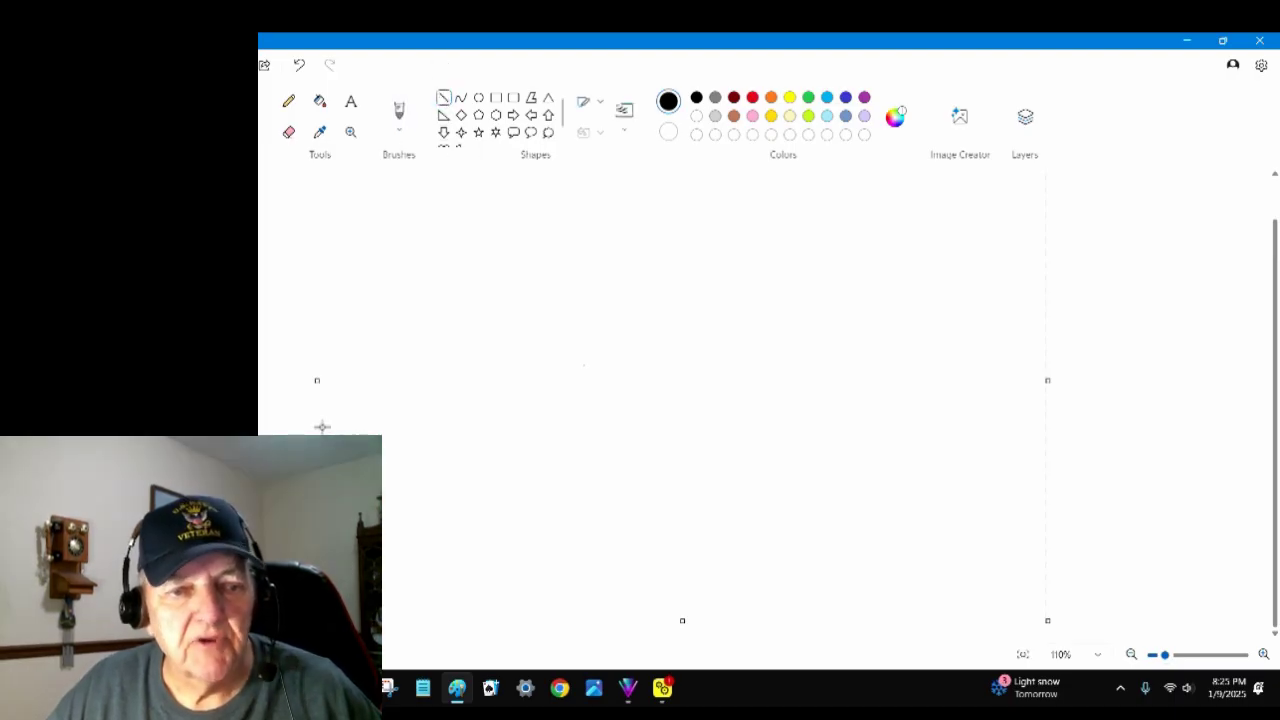
left_click_drag(322, 427, 1045, 435)
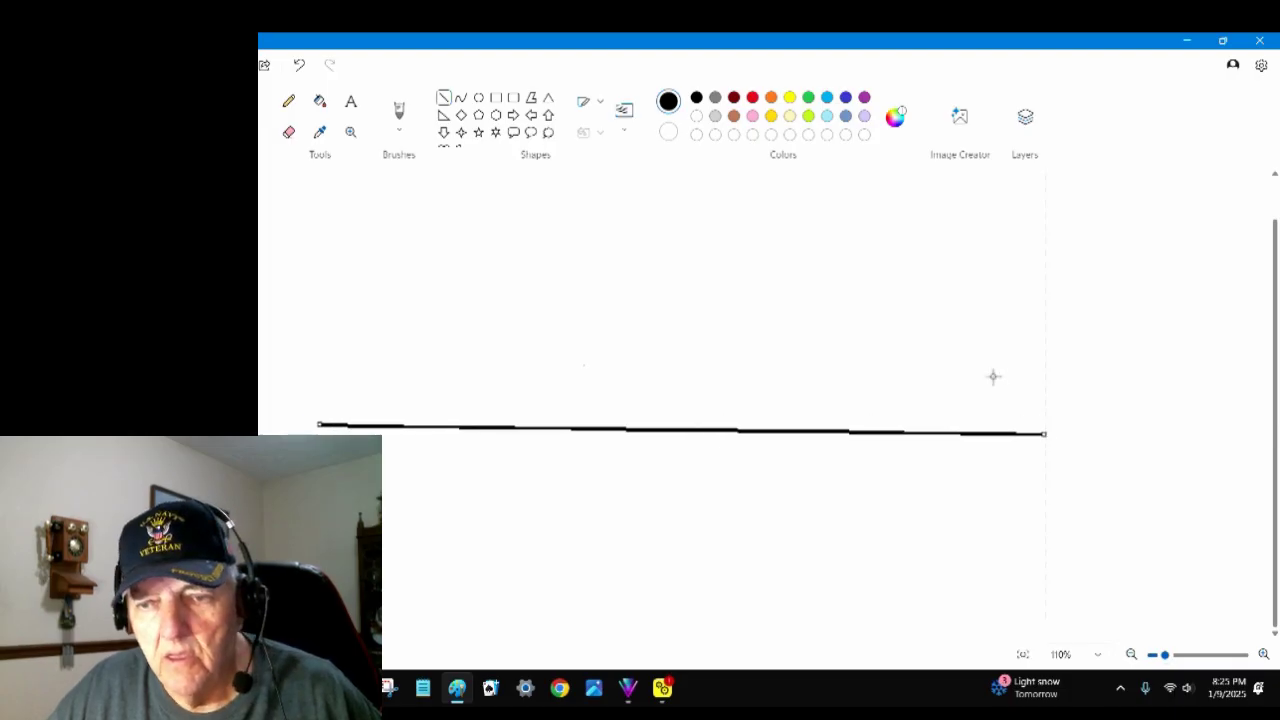
left_click(626, 130)
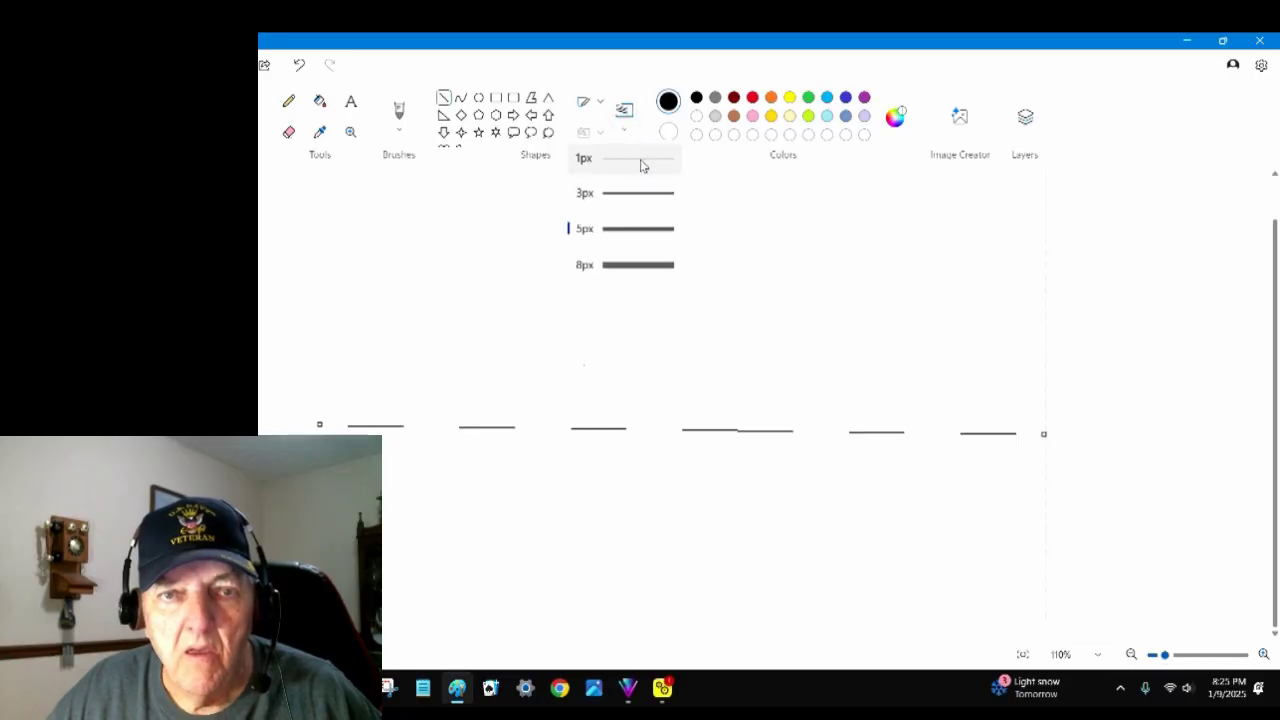
left_click(642, 163)
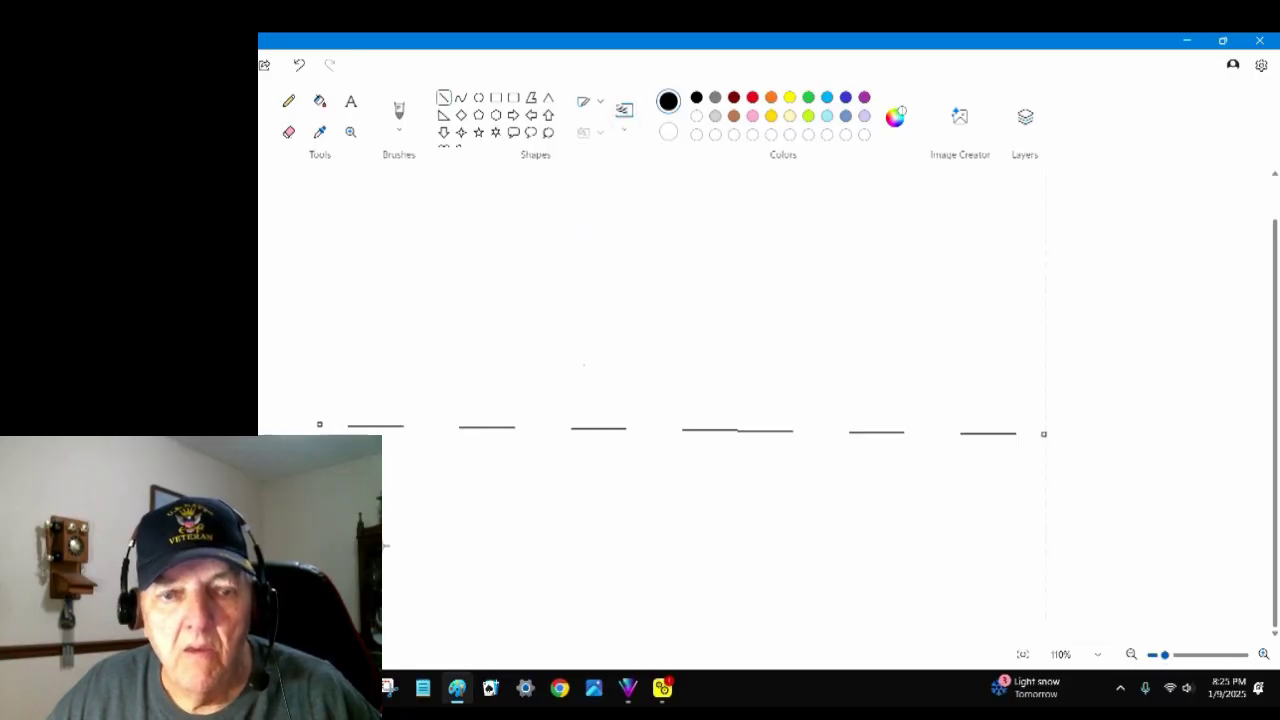
key("Return")
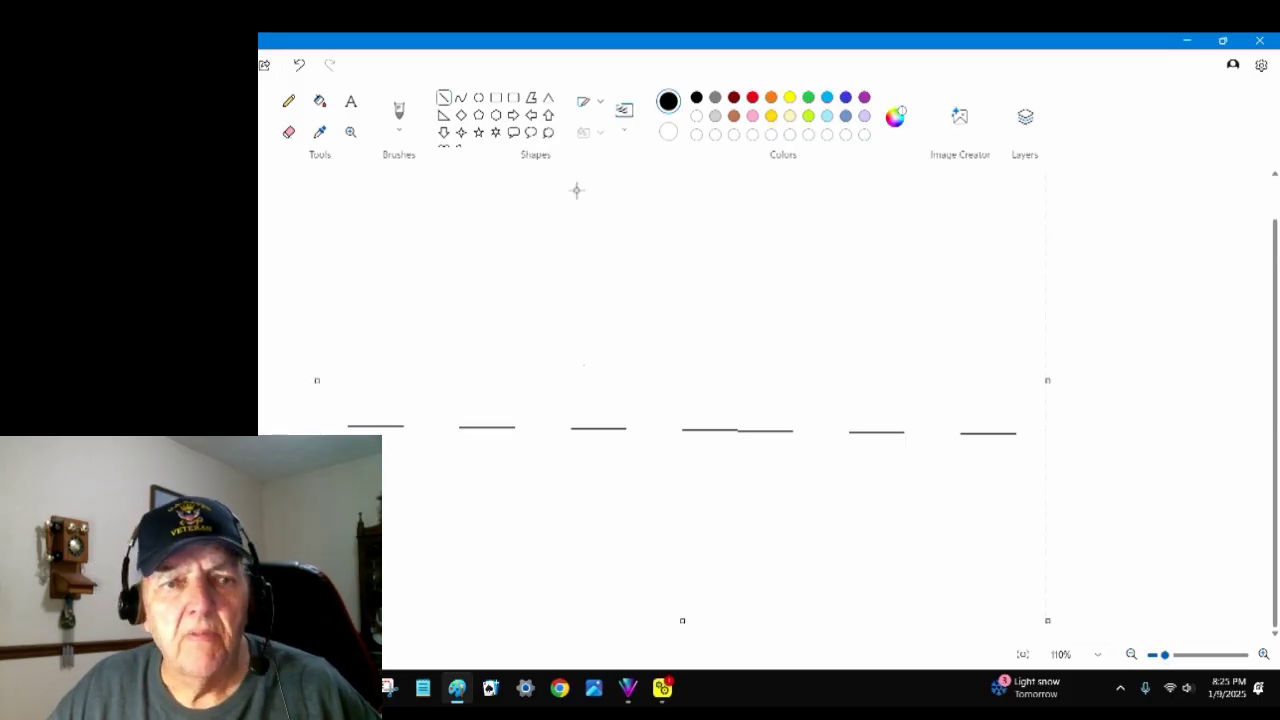
Step: Try to fill the area above the horizontal line with light blue
left_click(321, 134)
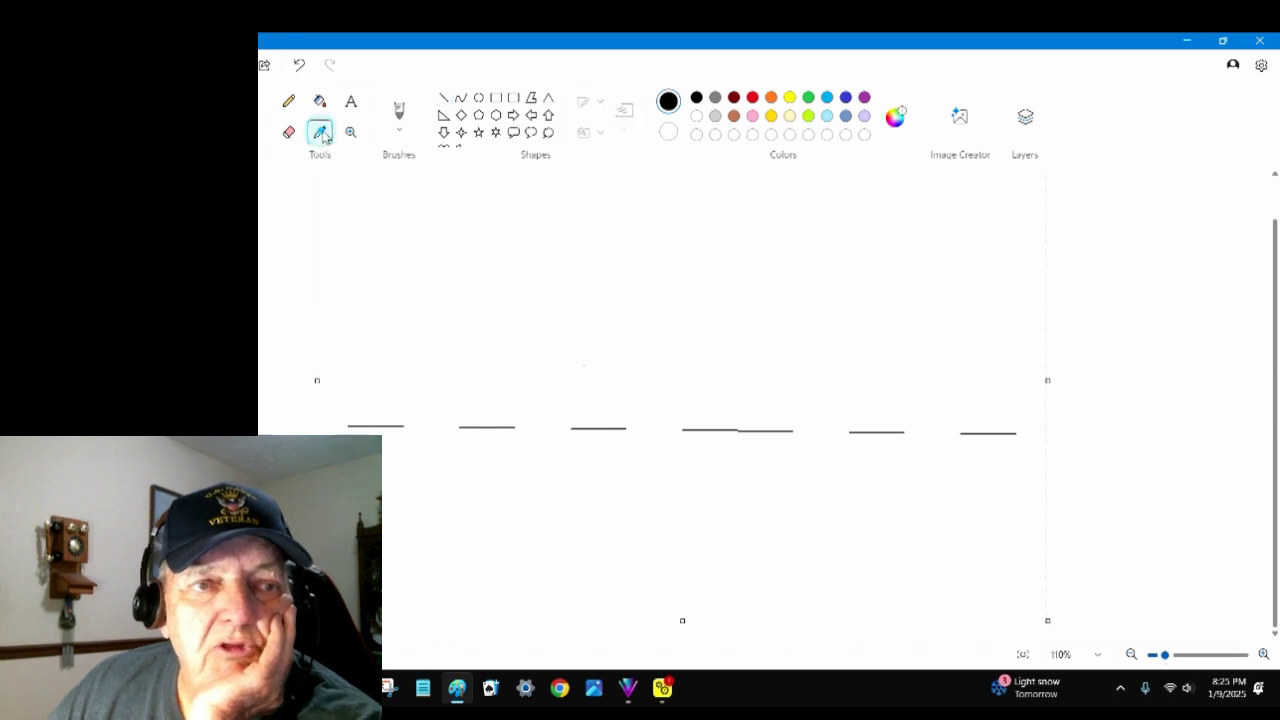
left_click(829, 117)
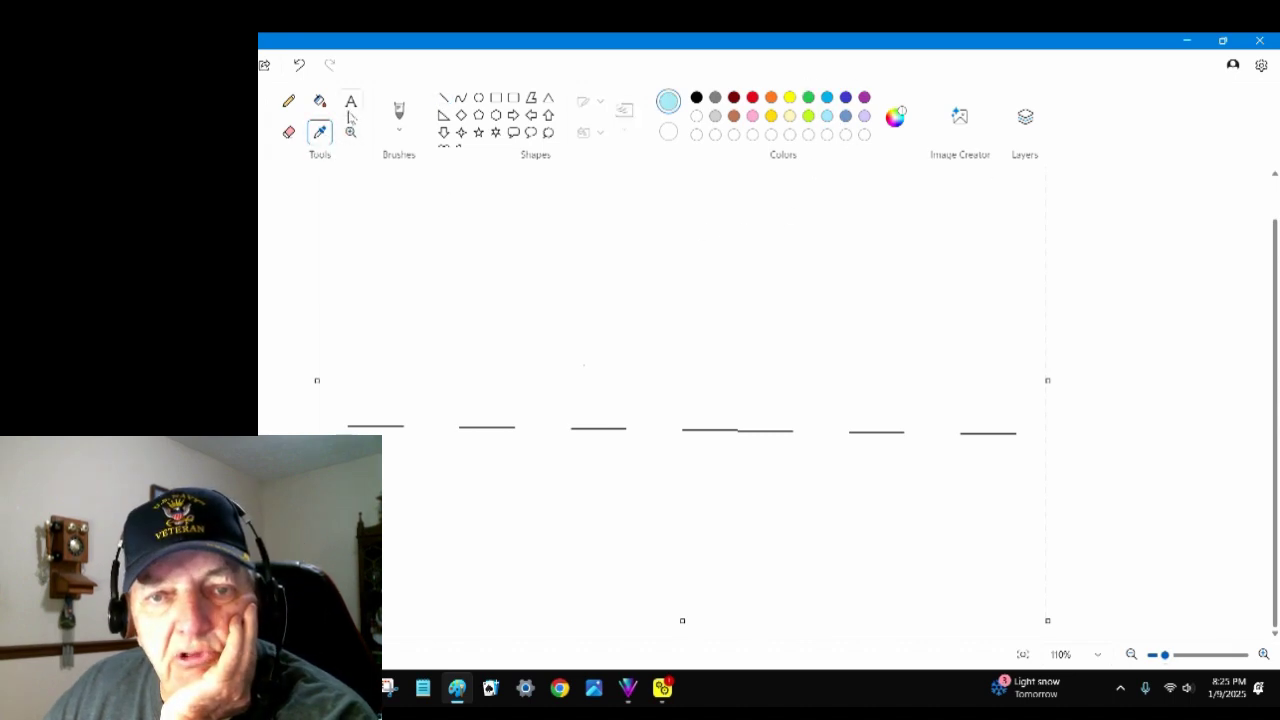
left_click(320, 101)
left_click(581, 242)
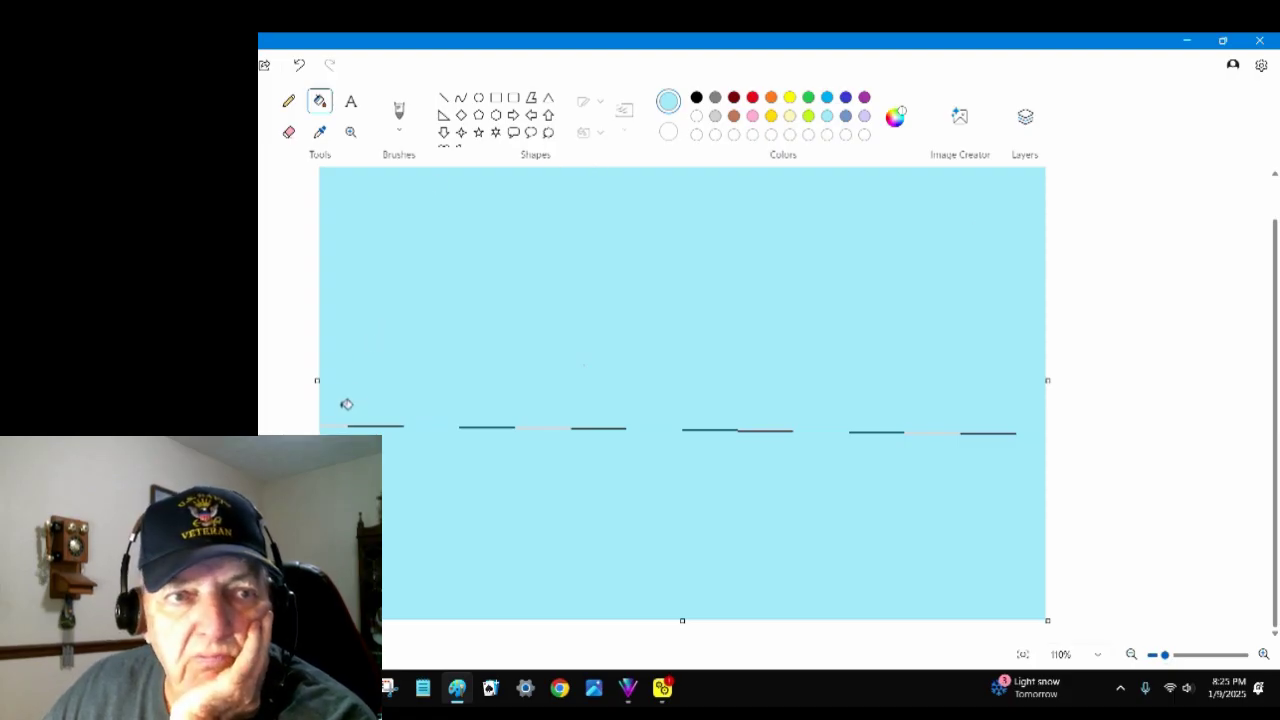
Step: Try to close the gap at the horizontal line's left end with short light blue line segments
left_click(443, 97)
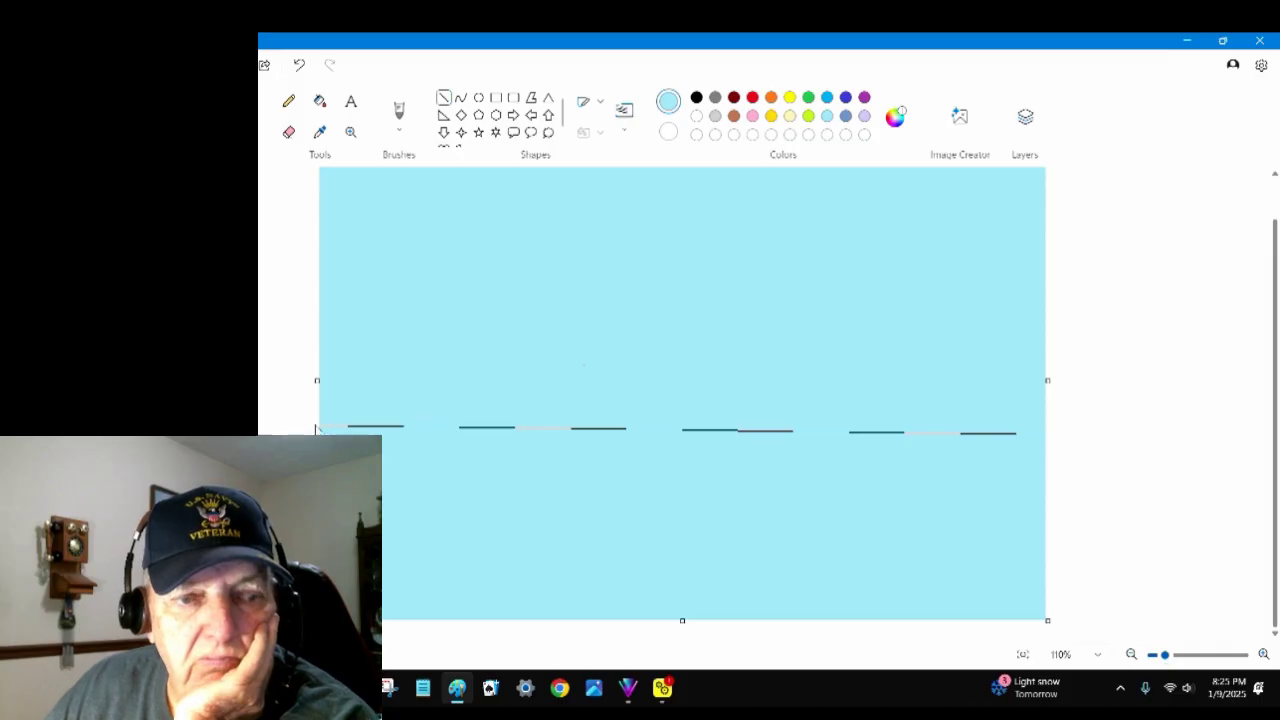
left_click_drag(323, 424, 293, 424)
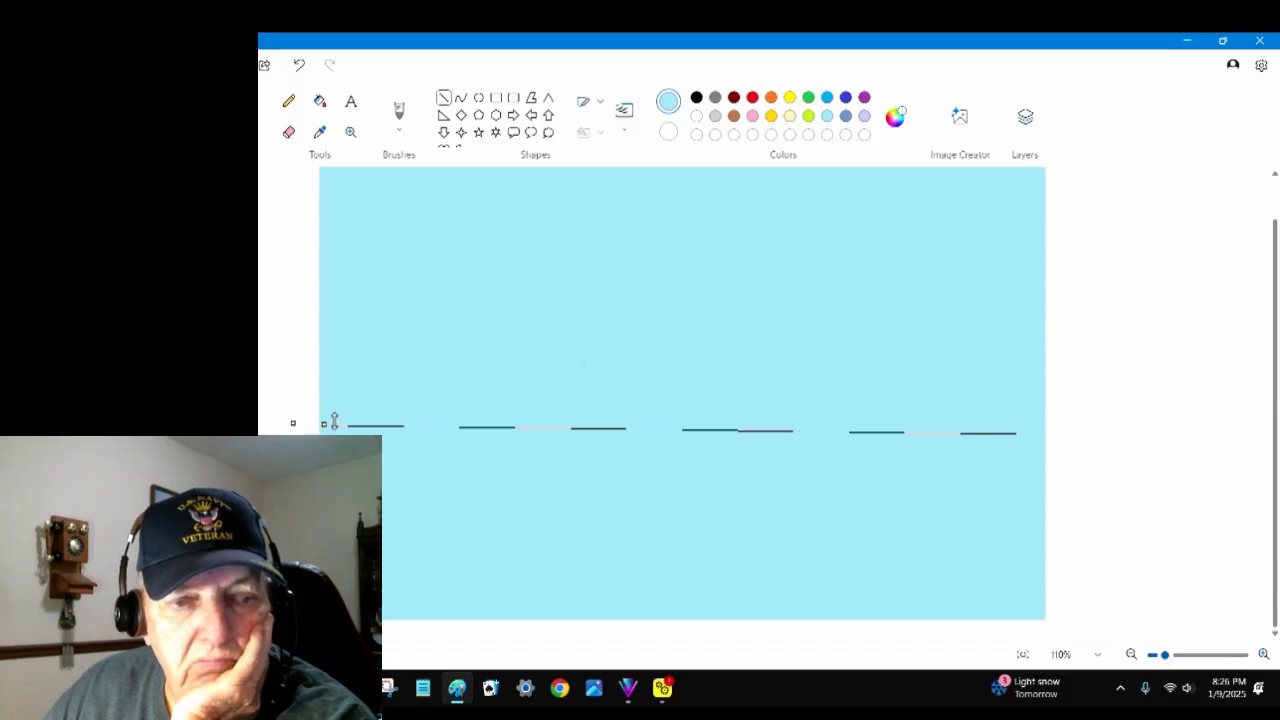
left_click_drag(334, 421, 289, 420)
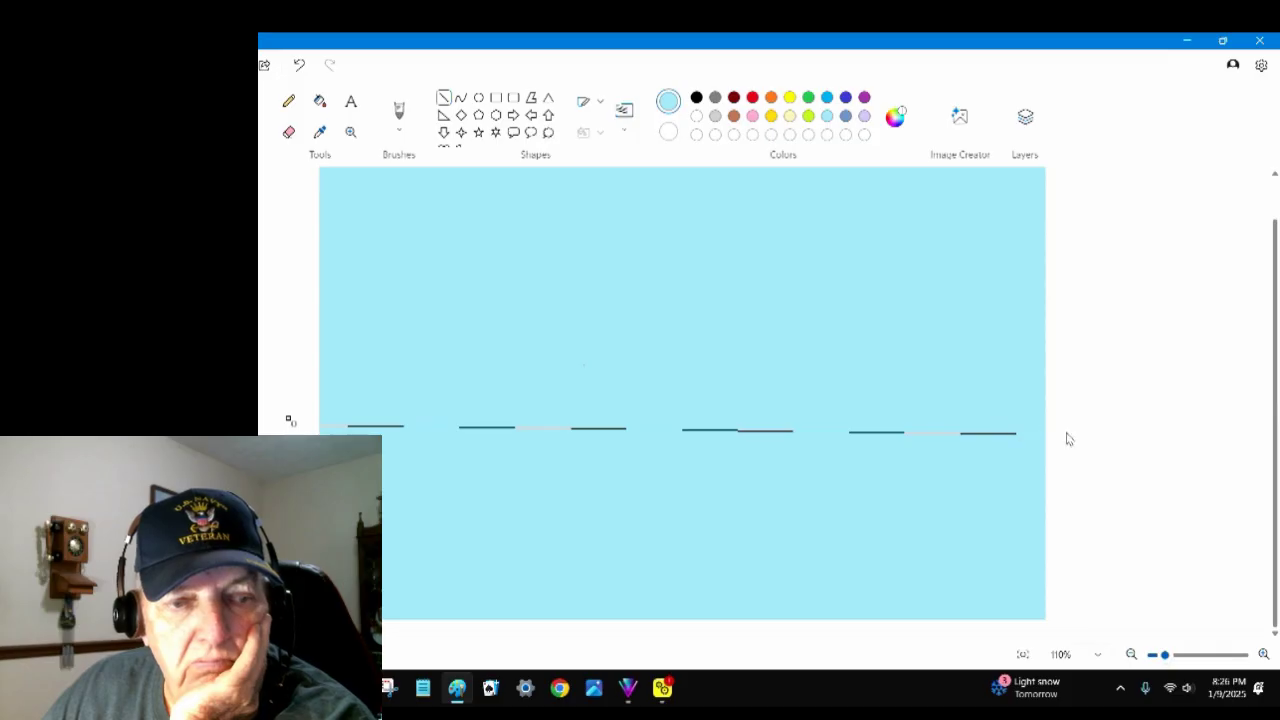
Step: Try to fill the area below the horizontal line with lime
left_click(808, 116)
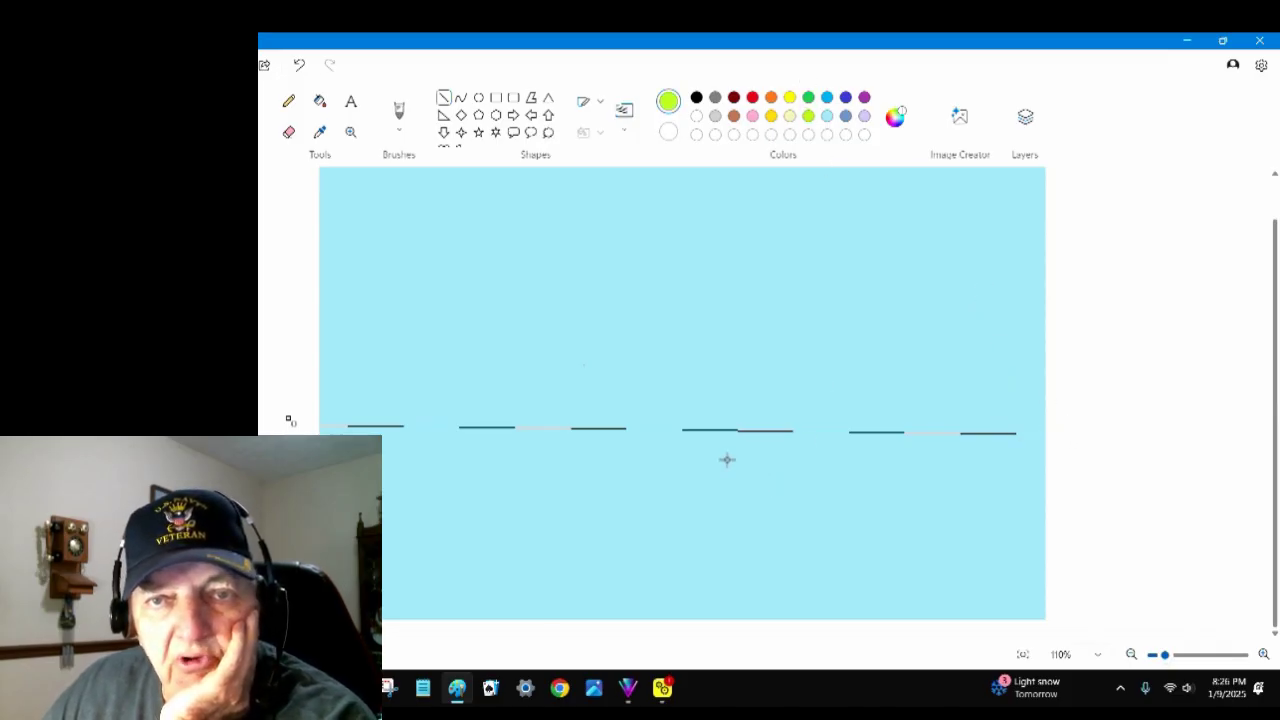
left_click(319, 101)
left_click(627, 523)
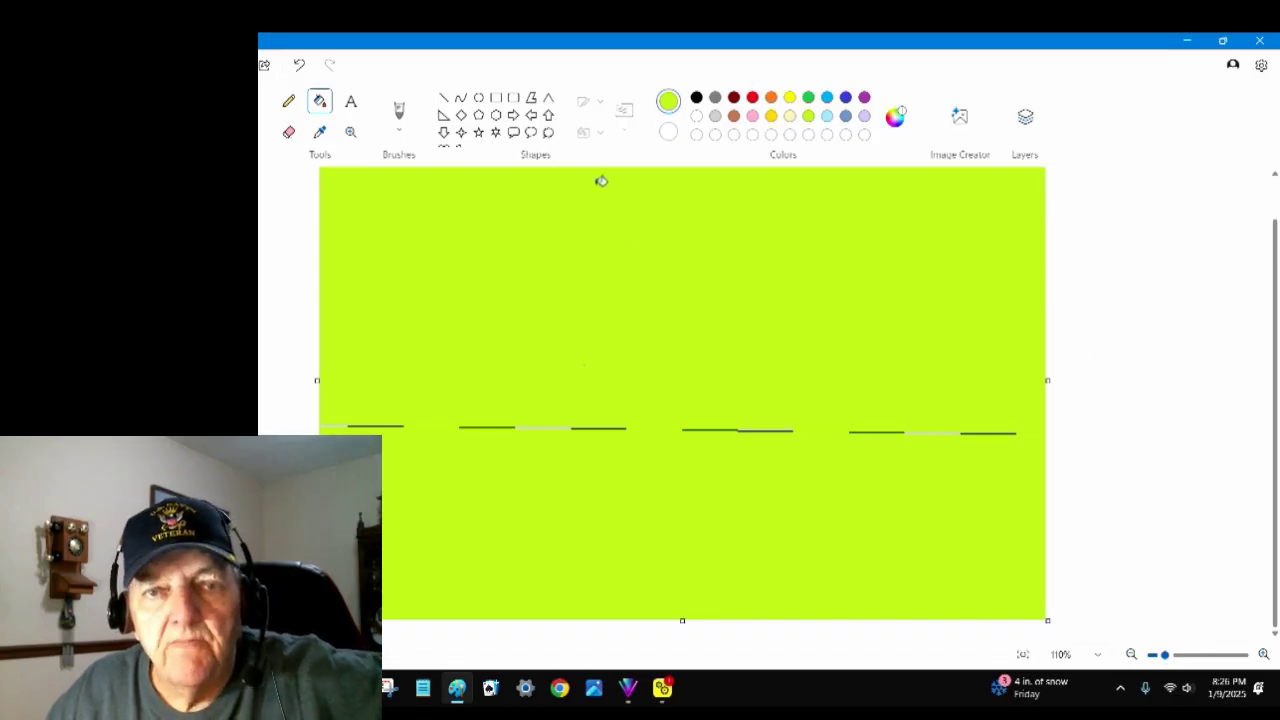
Step: Undo the color fills and the horizontal line until the canvas is blank
left_click(298, 65)
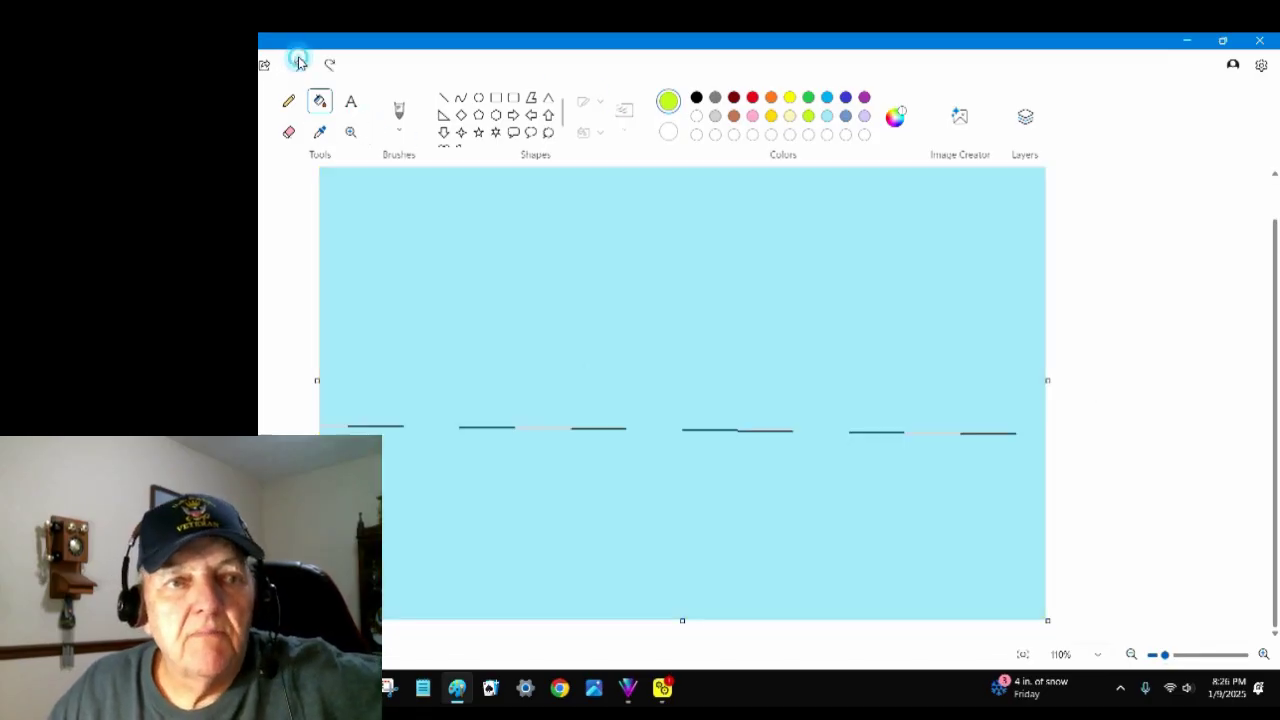
left_click(299, 64)
left_click(300, 64)
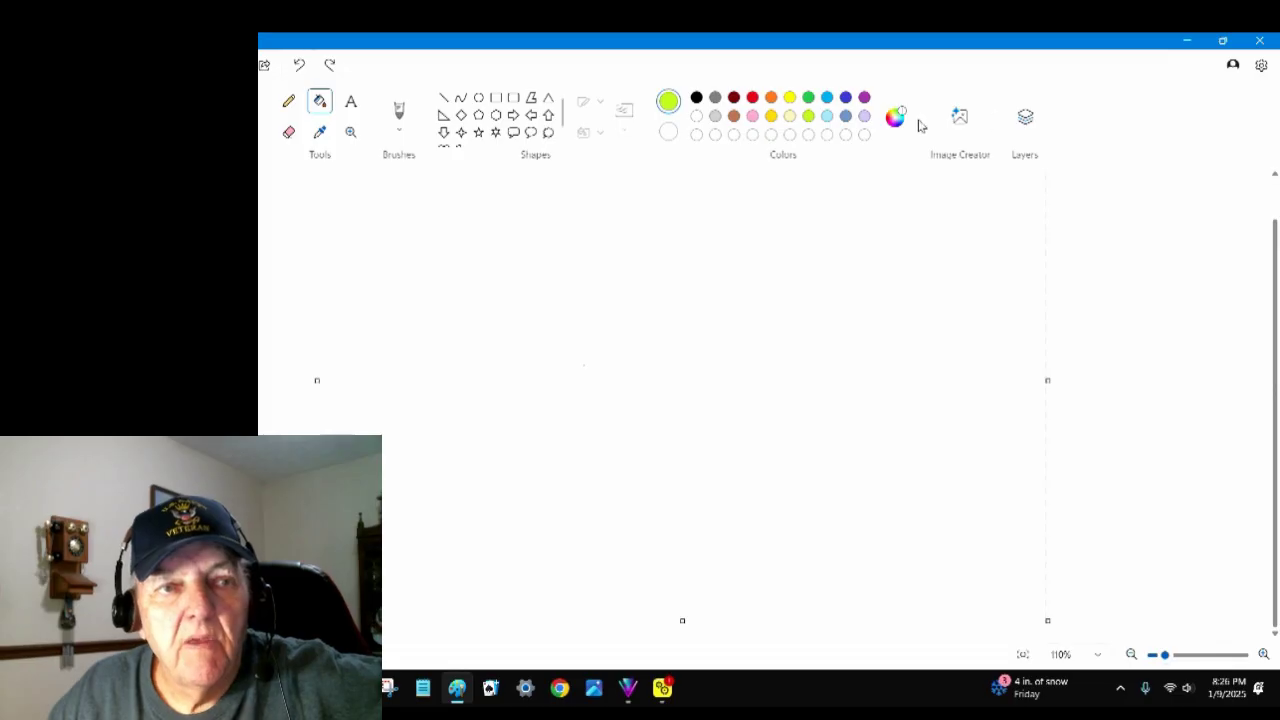
Step: Draw a lime curve across the canvas as a horizon, bending it up on the left and down on the right
left_click(443, 97)
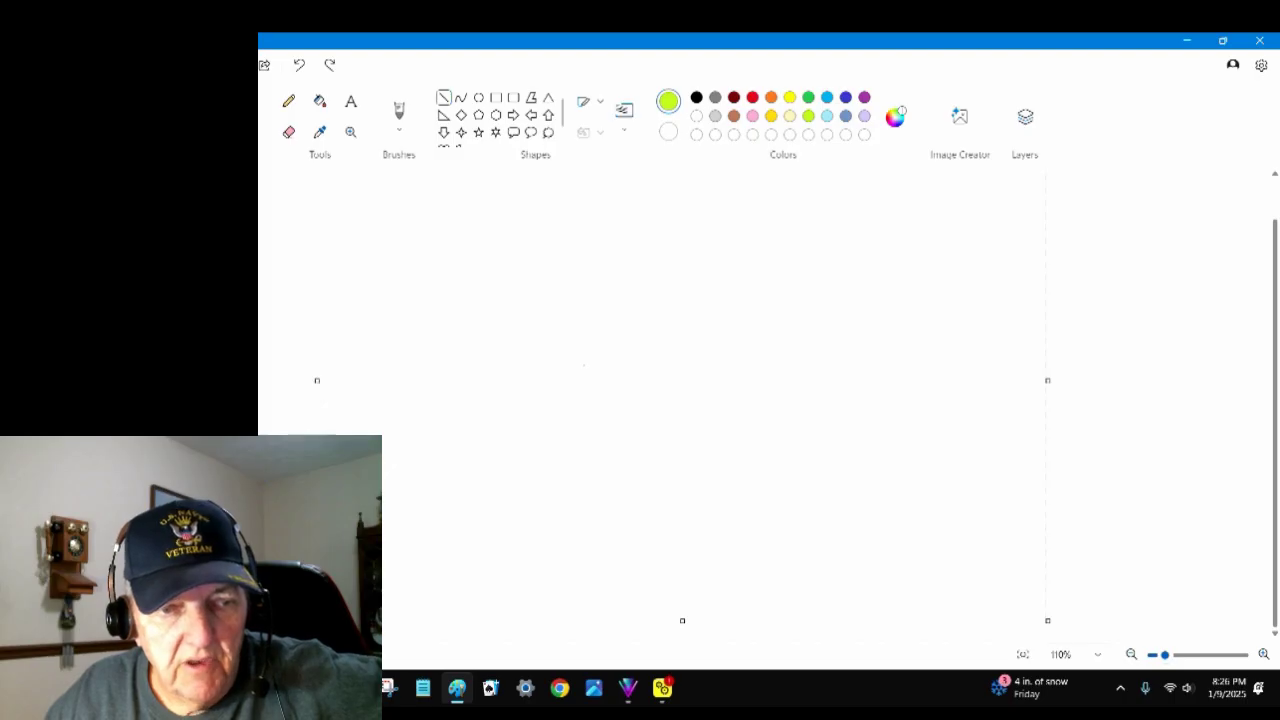
left_click(460, 97)
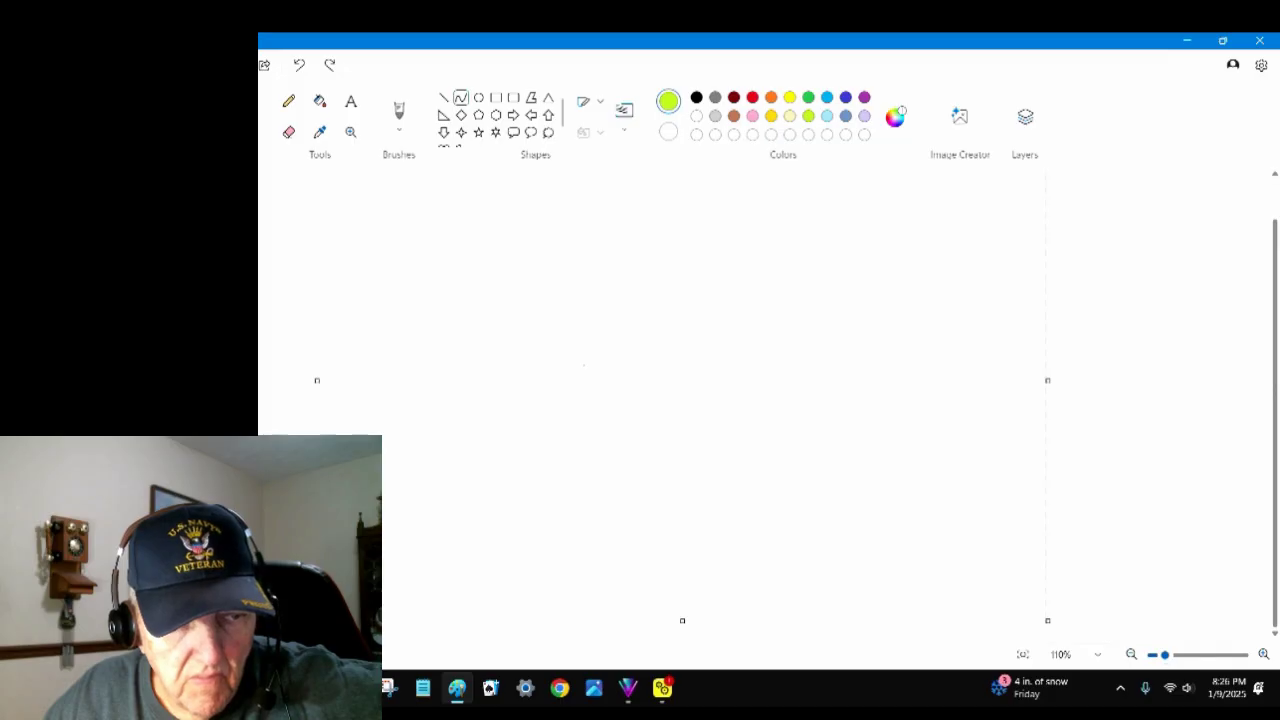
mouse_move(320, 436)
left_mouse_down()
mouse_move(623, 449)
mouse_move(874, 431)
mouse_move(1000, 454)
mouse_move(1050, 447)
left_mouse_up()
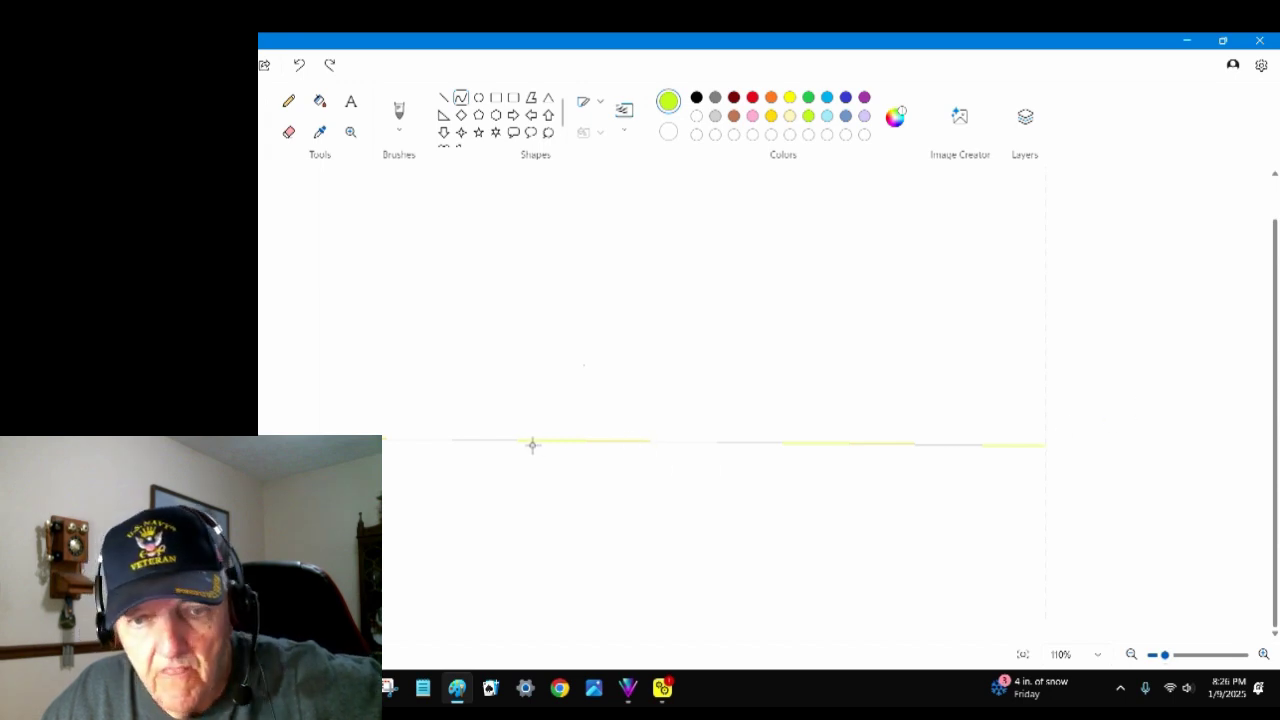
left_click_drag(532, 444, 523, 417)
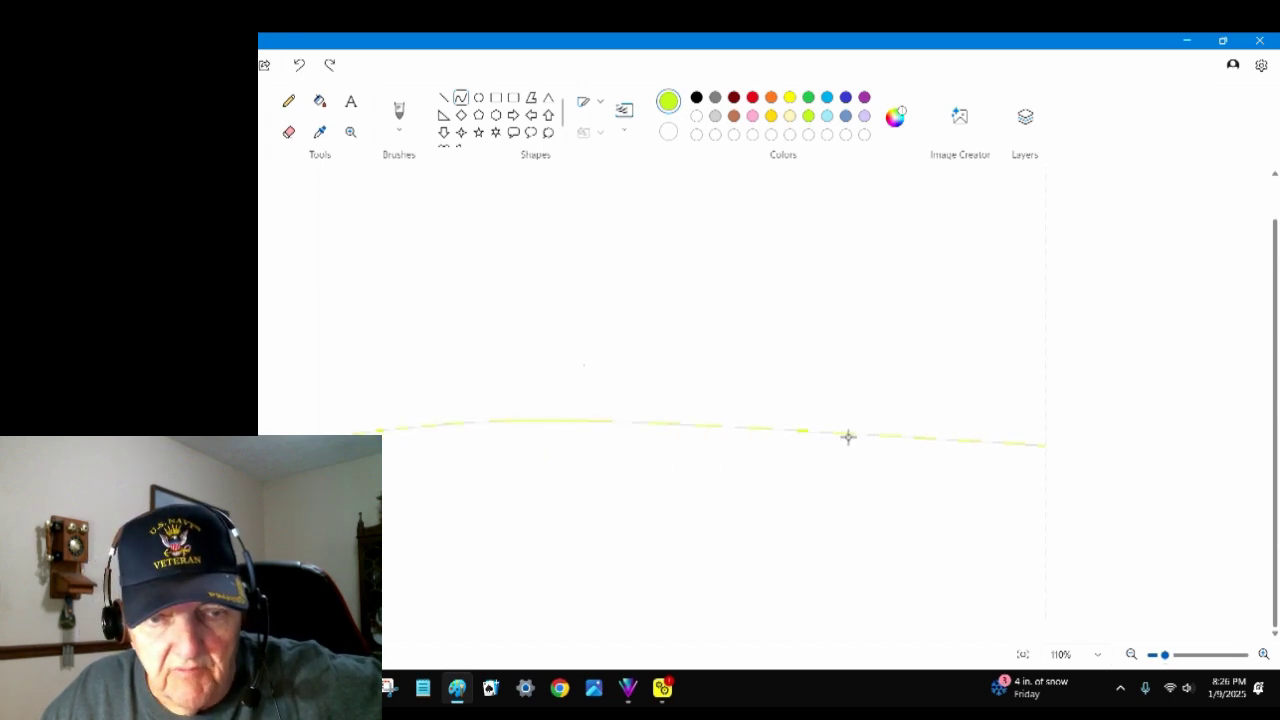
left_click_drag(848, 437, 866, 469)
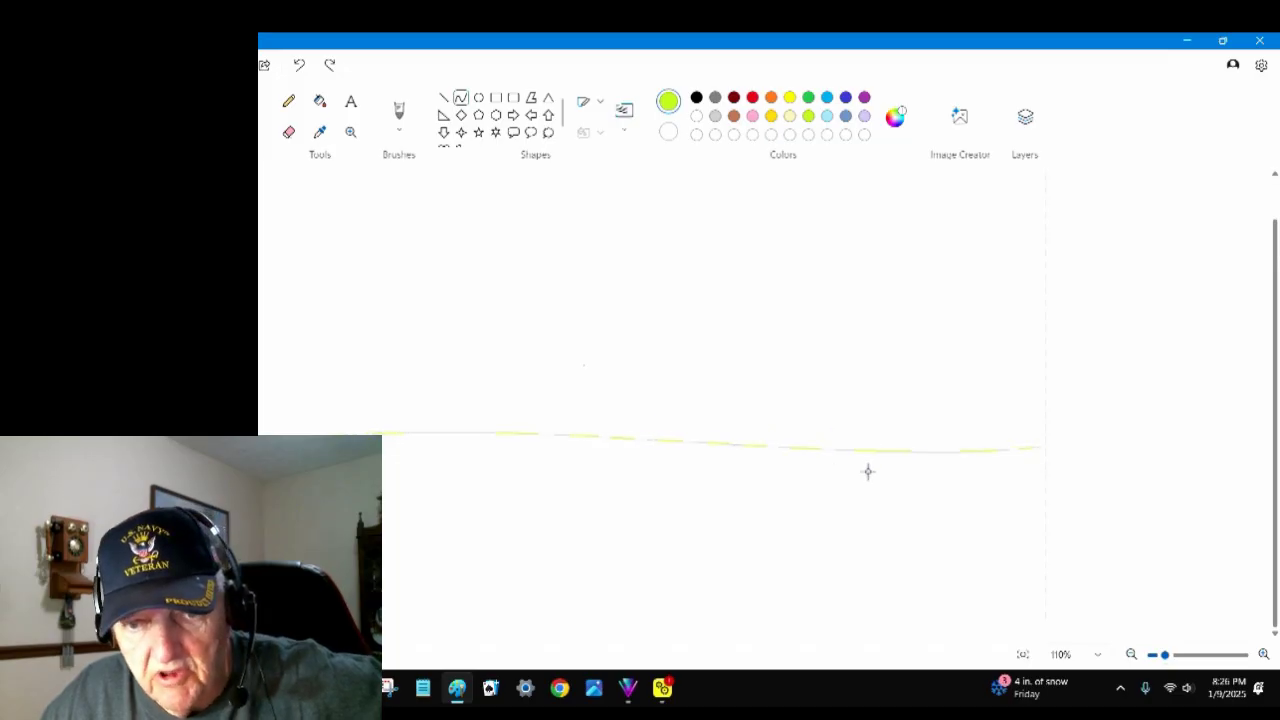
left_click(1154, 349)
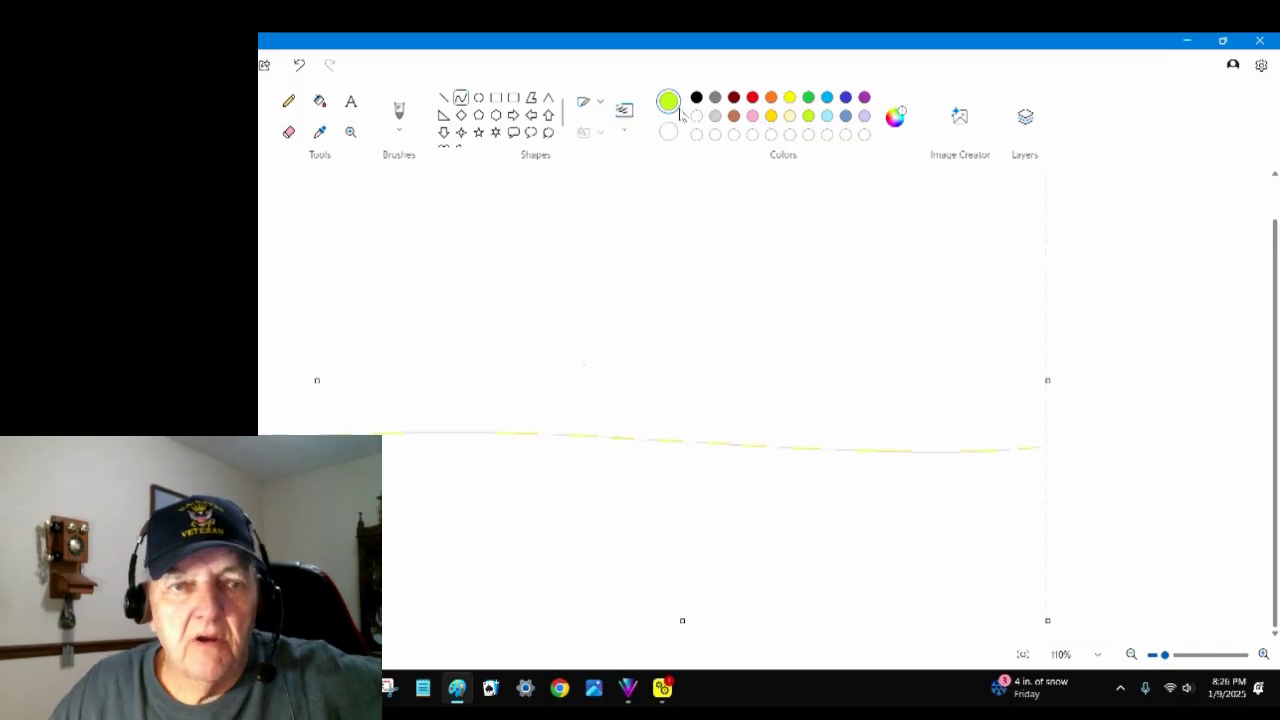
Step: Fill the area below the curve with green and the area above it with light blue
left_click(808, 98)
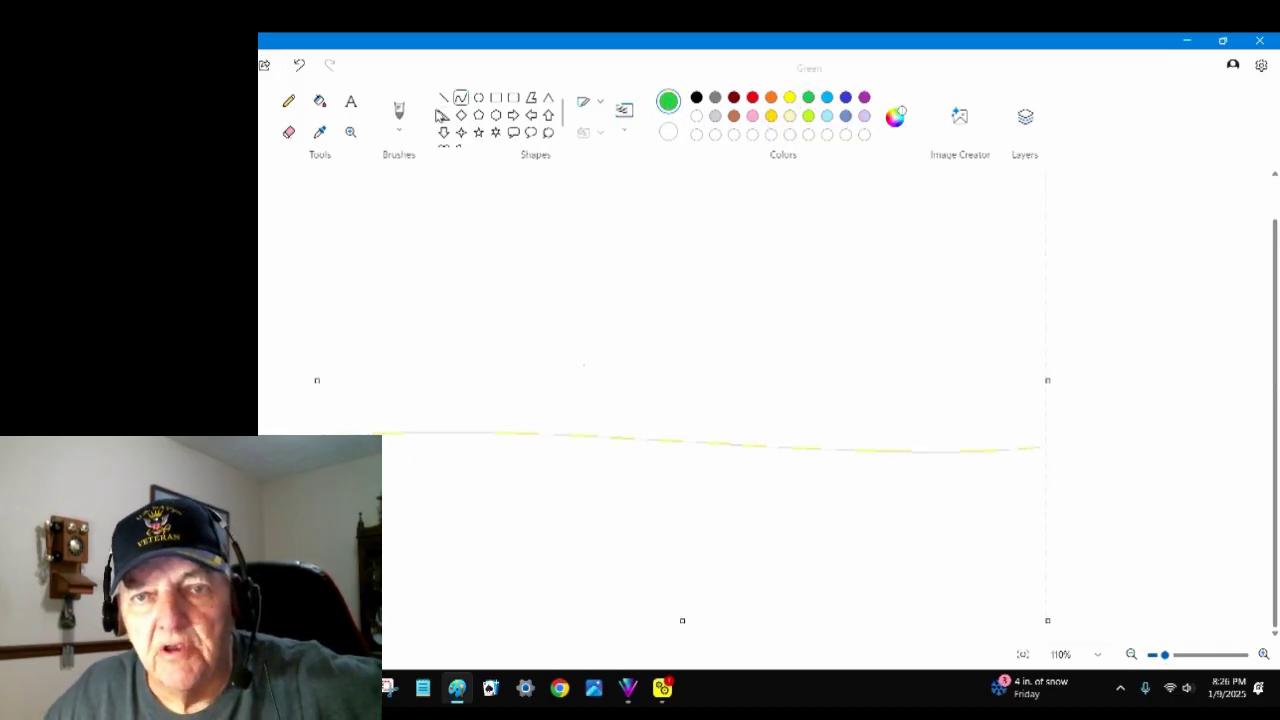
left_click(319, 101)
left_click(706, 550)
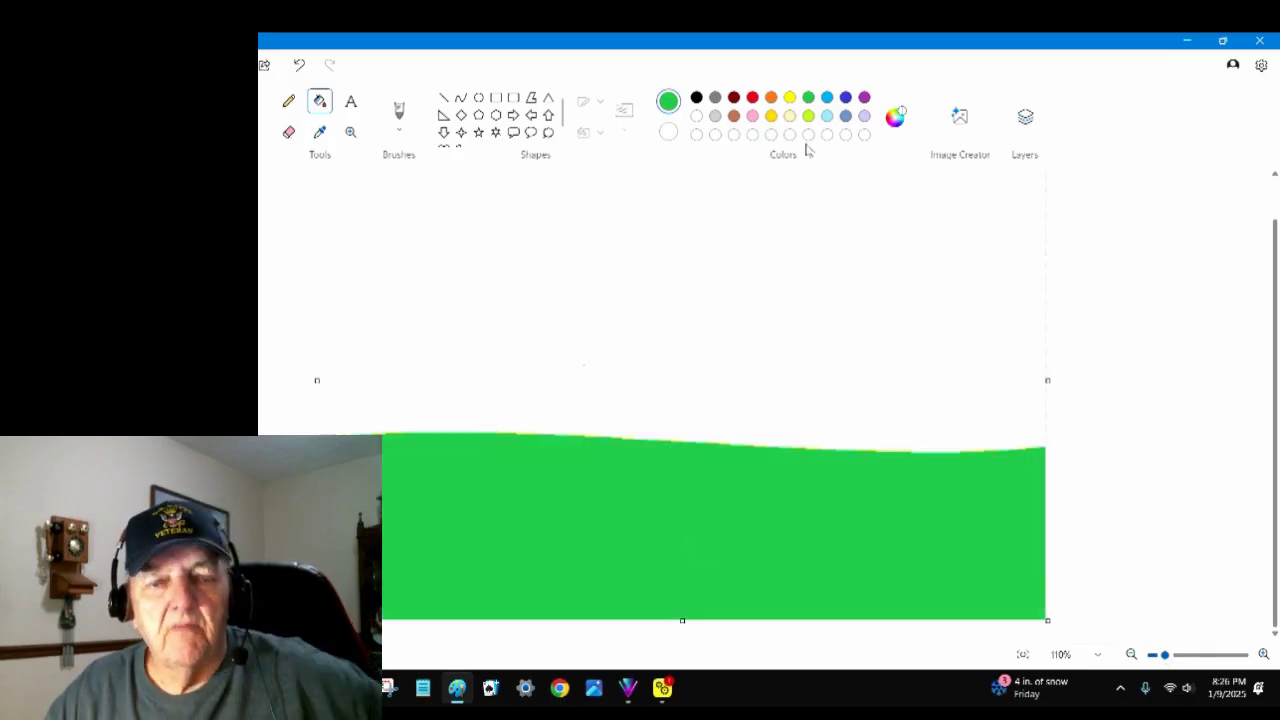
left_click(828, 117)
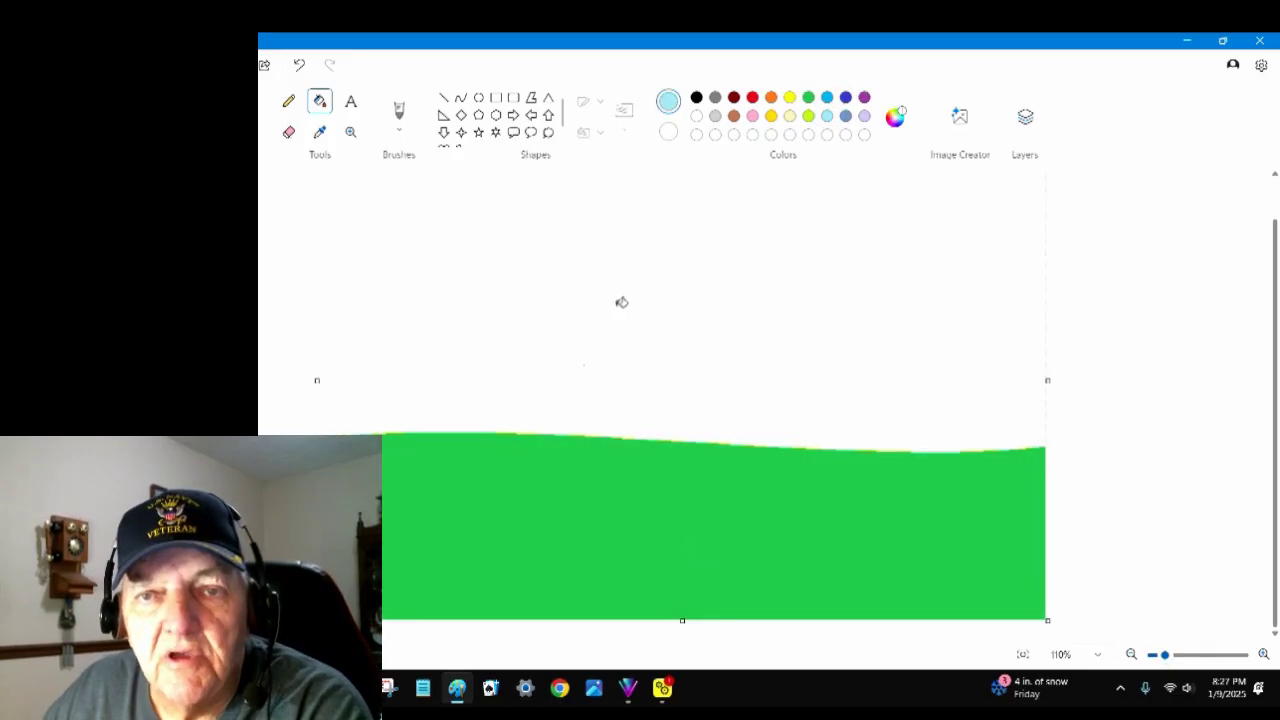
left_click(620, 302)
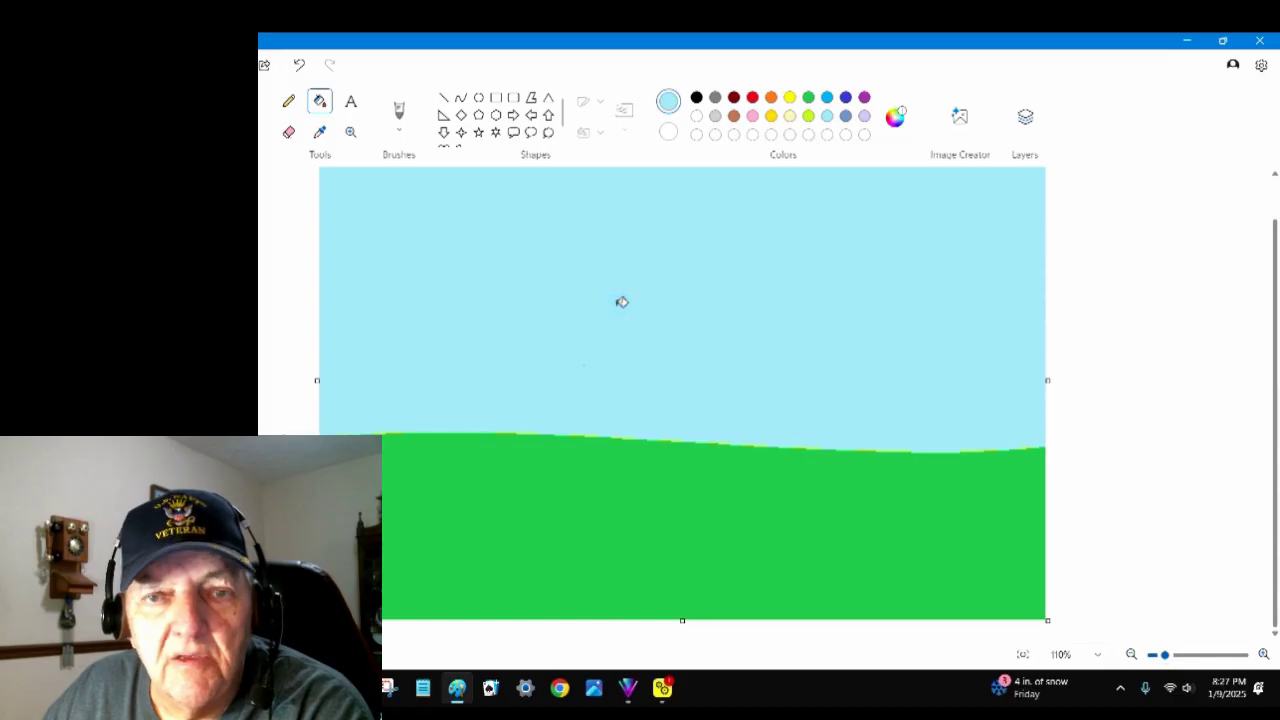
Step: Draw a short vertical line across the horizon in the left half of the scene and color it black
left_click(445, 98)
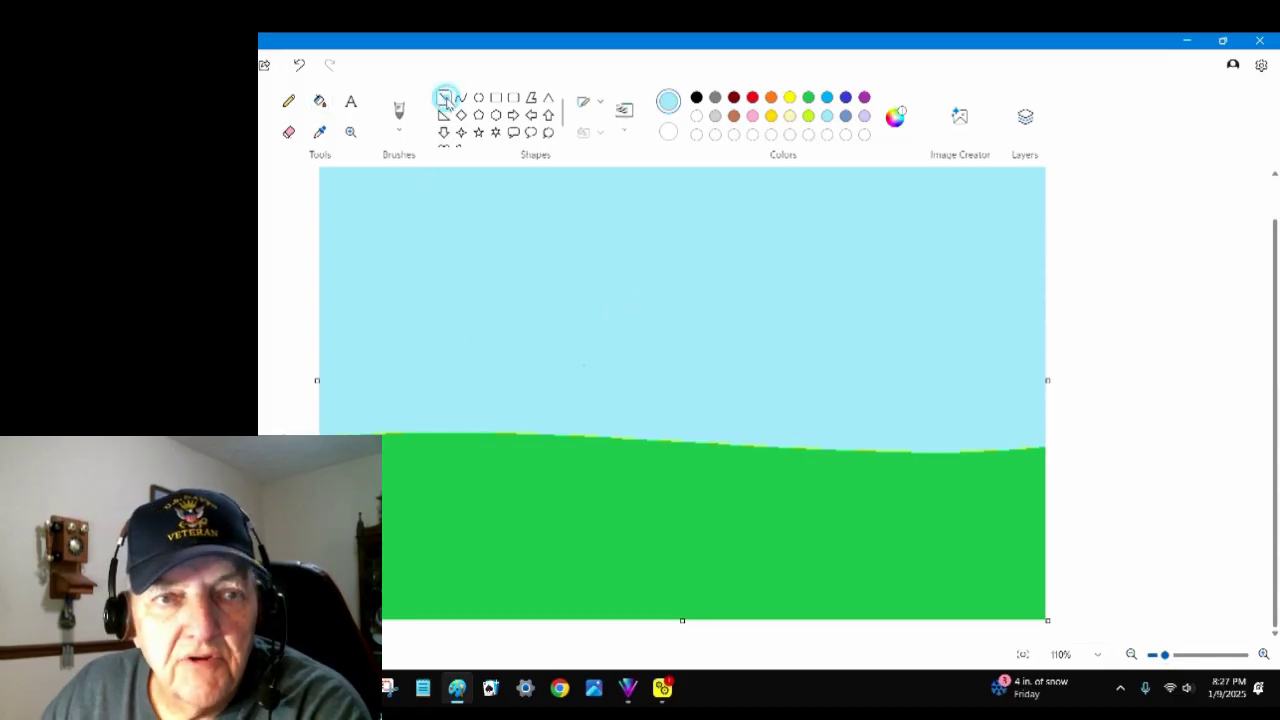
left_click(470, 492)
left_click_drag(471, 458, 469, 382)
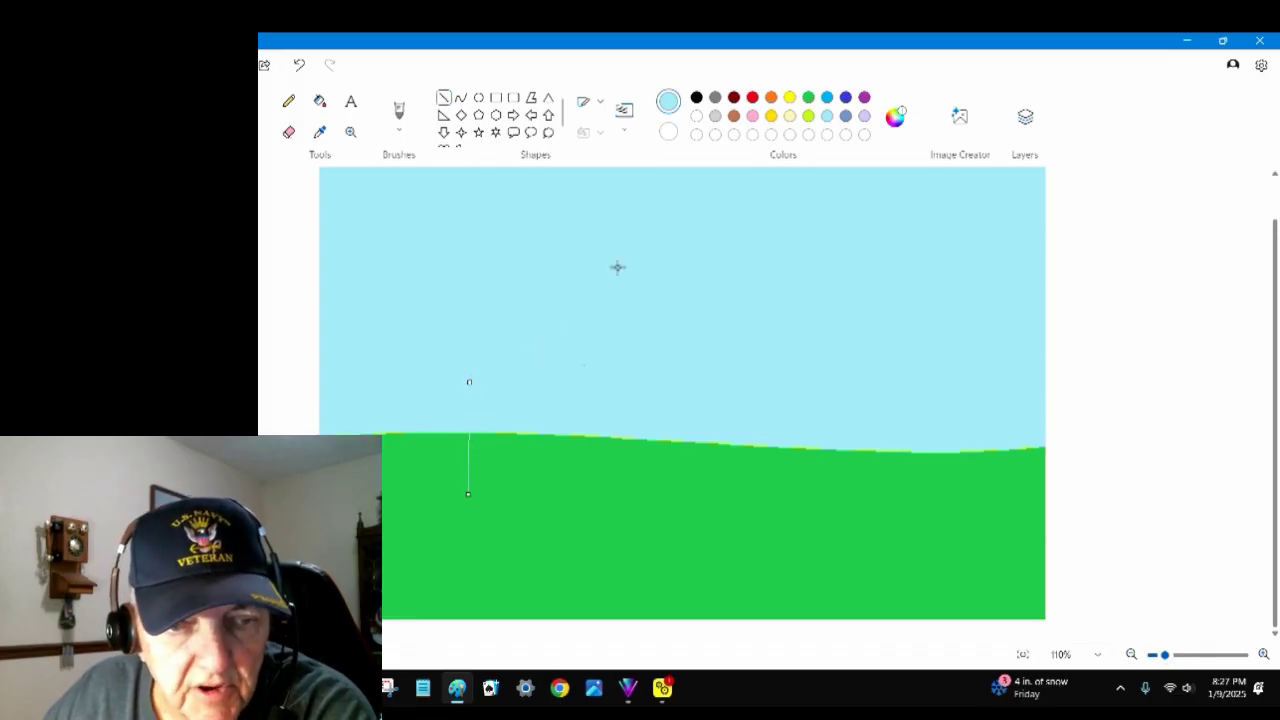
left_click(697, 102)
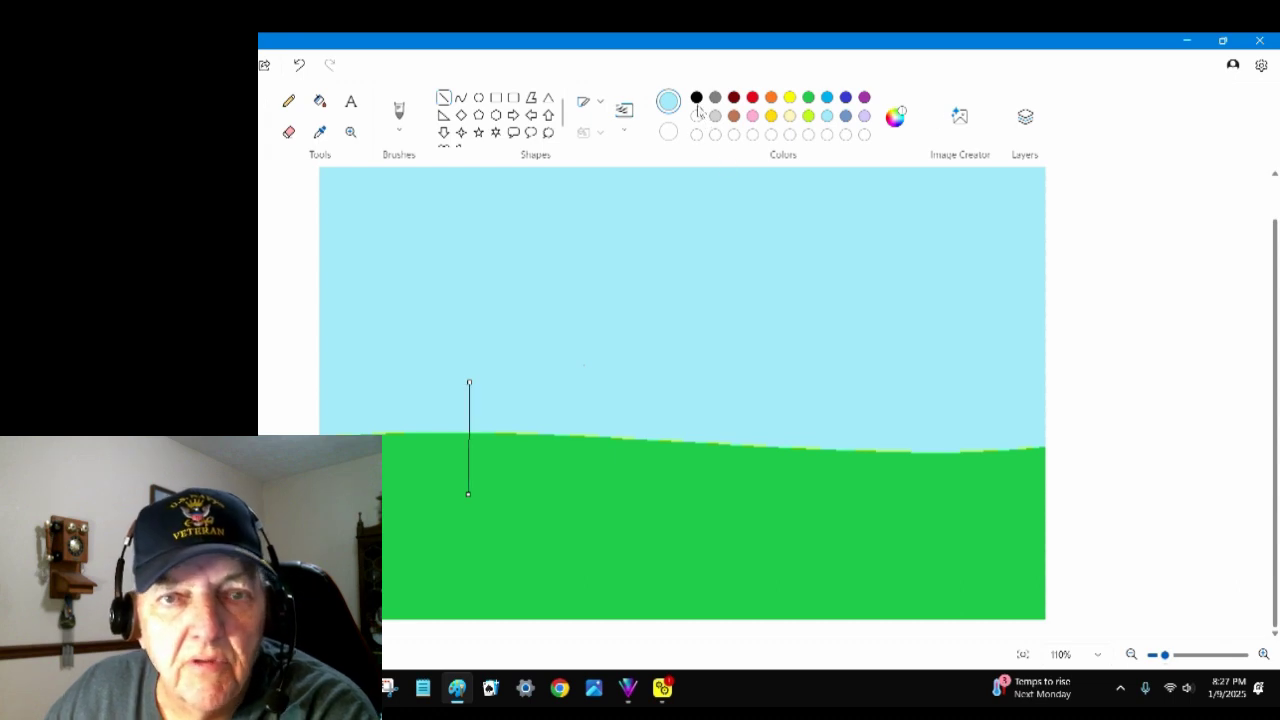
left_click(697, 100)
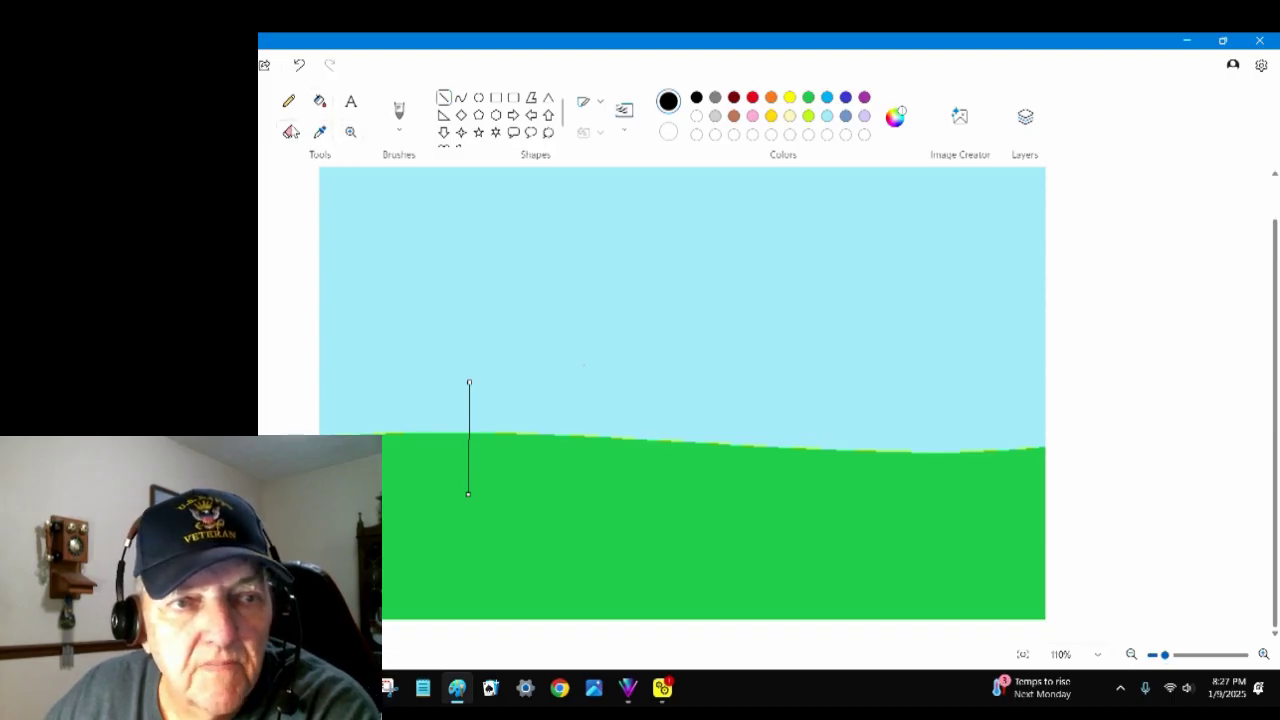
Step: Airbrush light yellow foliage around the upper part of the vertical line and dab brown leaves over it
left_click(396, 112)
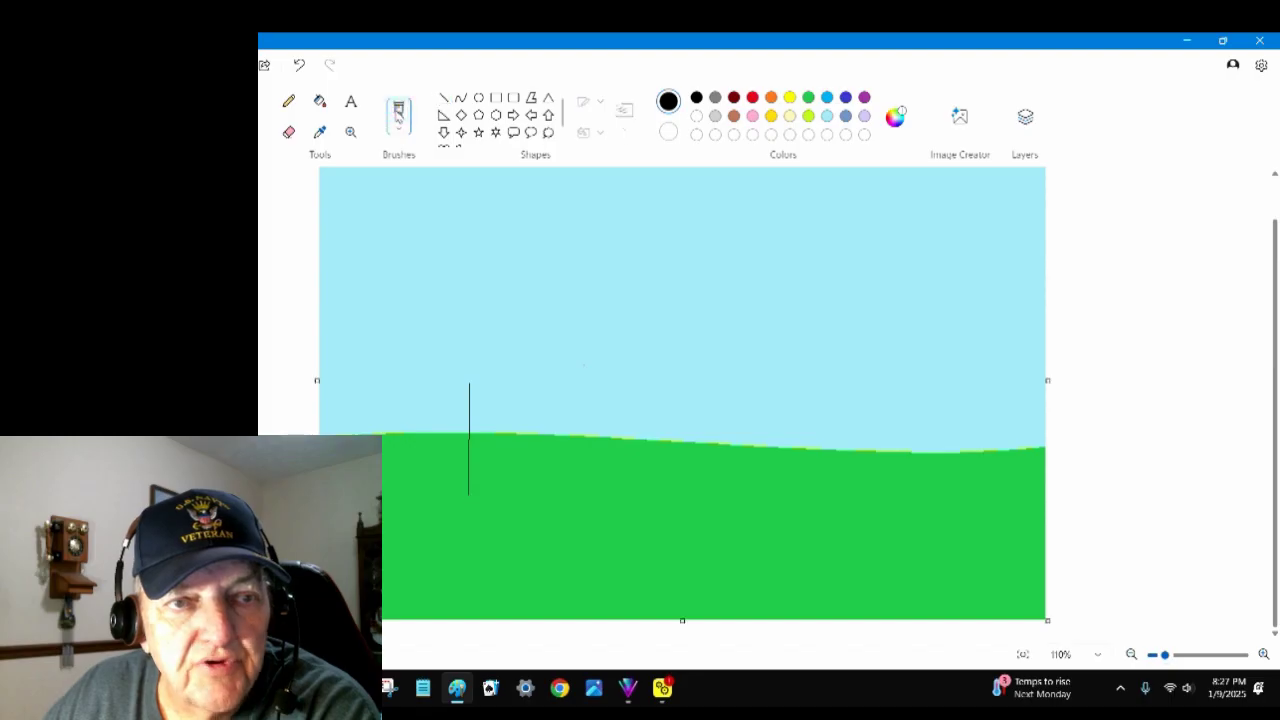
left_click(398, 130)
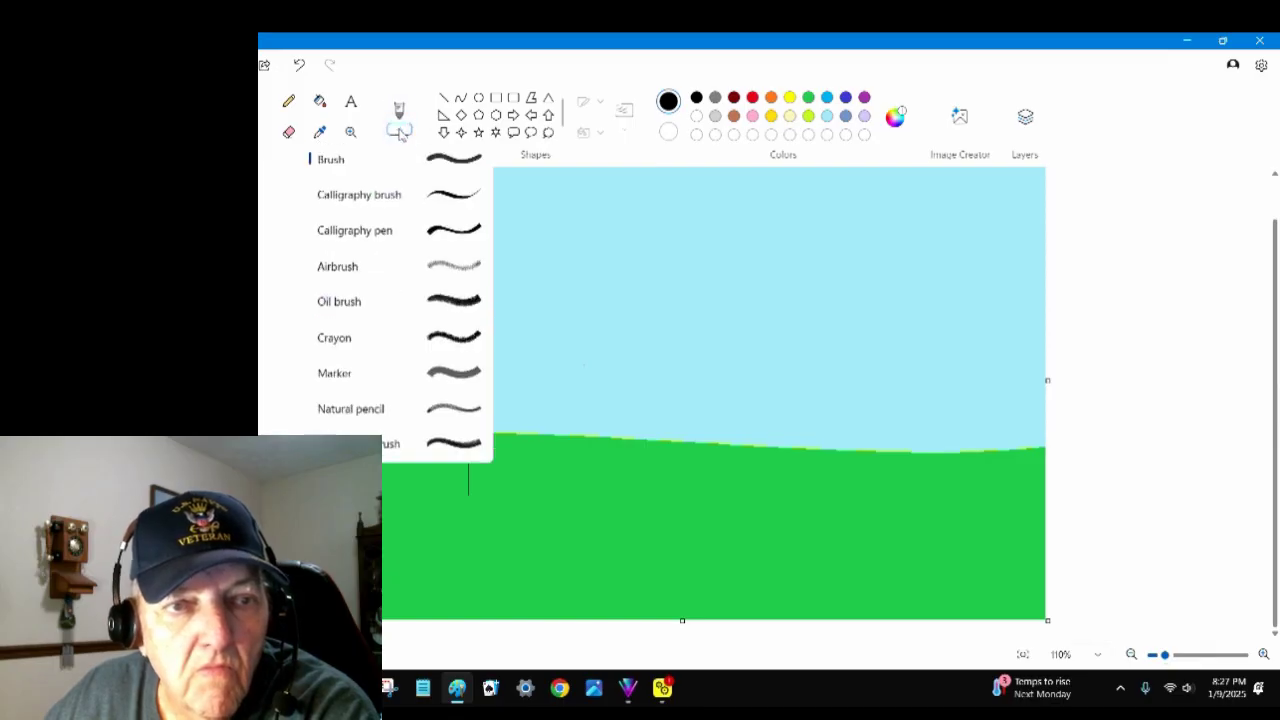
left_click(449, 268)
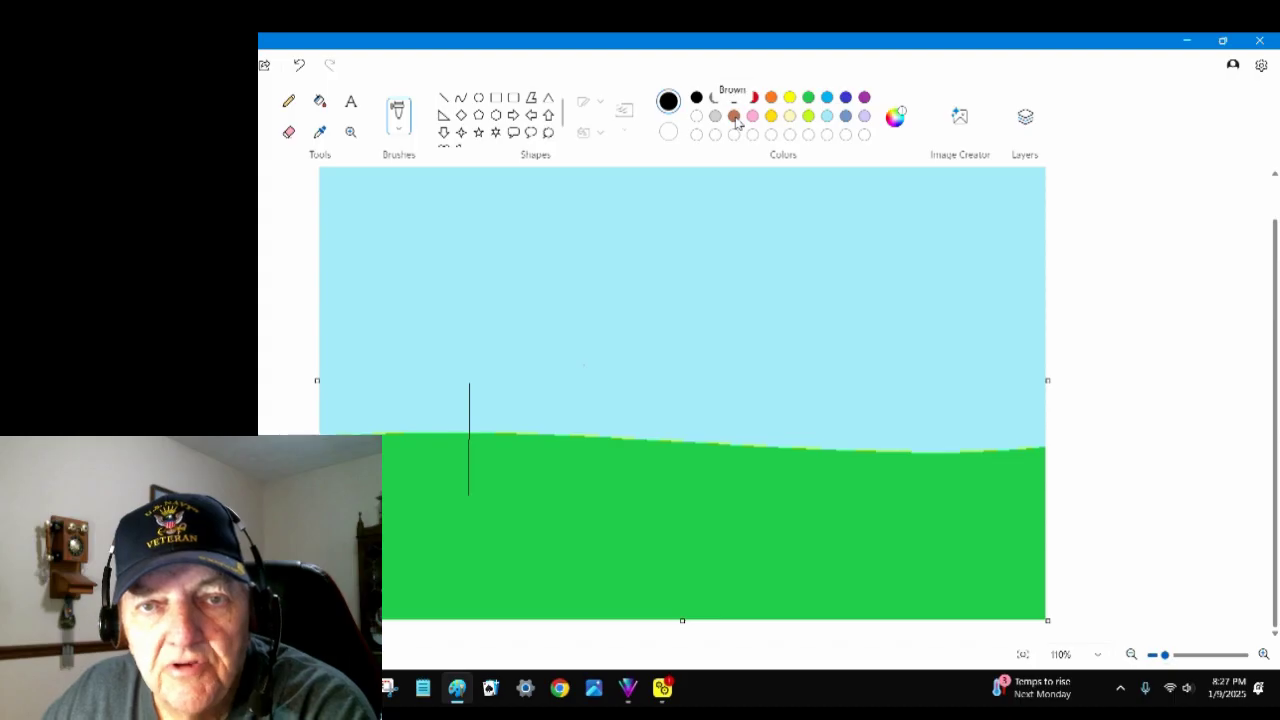
left_click(790, 117)
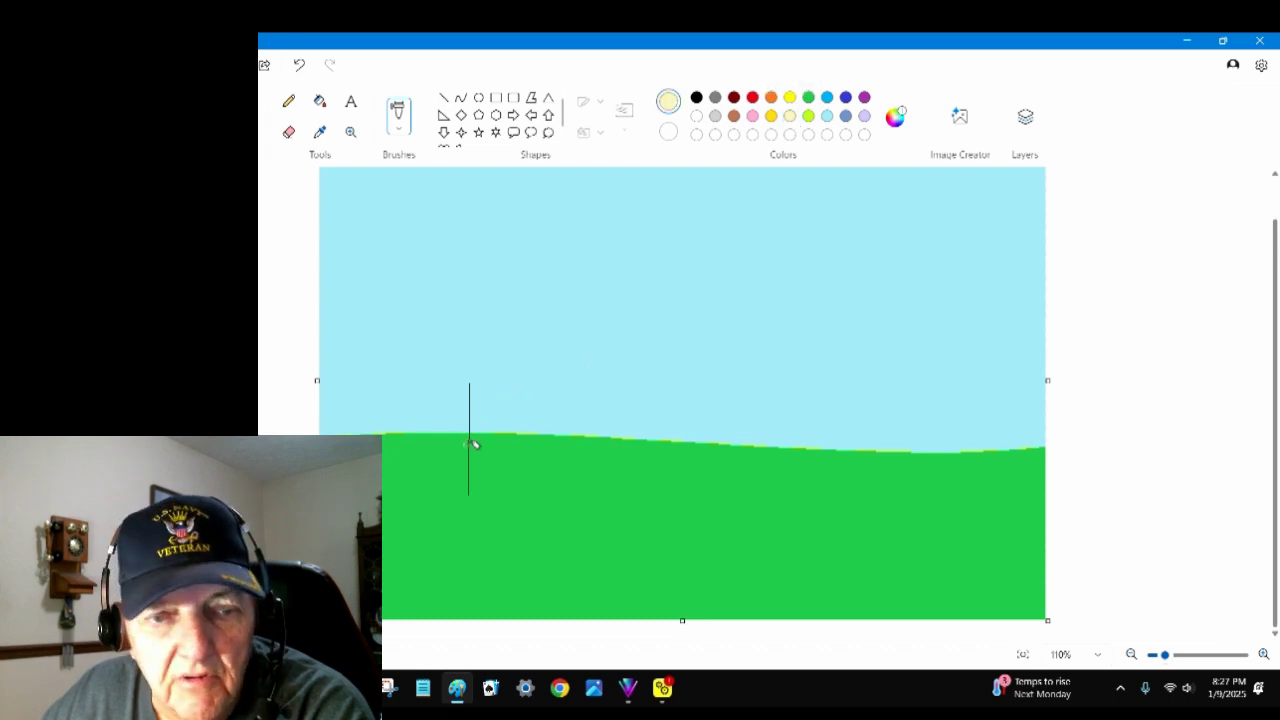
mouse_move(474, 444)
left_mouse_down()
mouse_move(457, 416)
mouse_move(468, 389)
mouse_move(484, 419)
left_mouse_up()
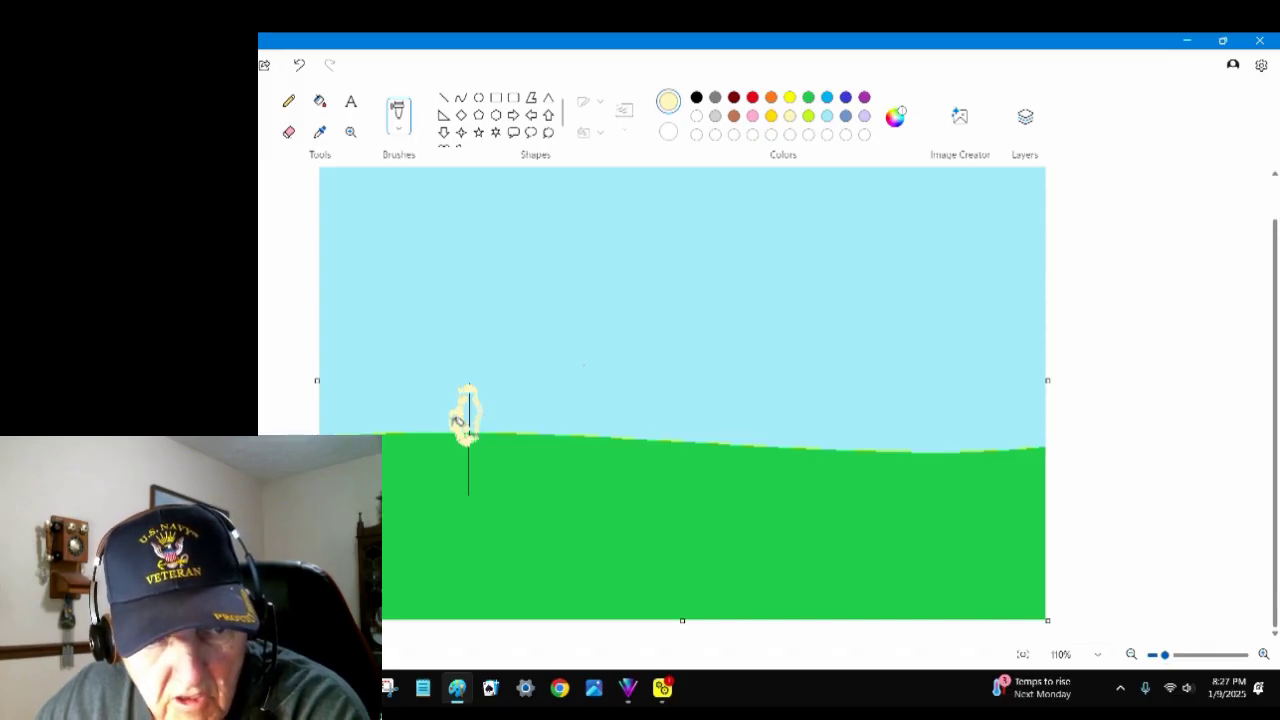
mouse_move(476, 419)
left_mouse_down()
mouse_move(465, 398)
mouse_move(474, 410)
left_mouse_up()
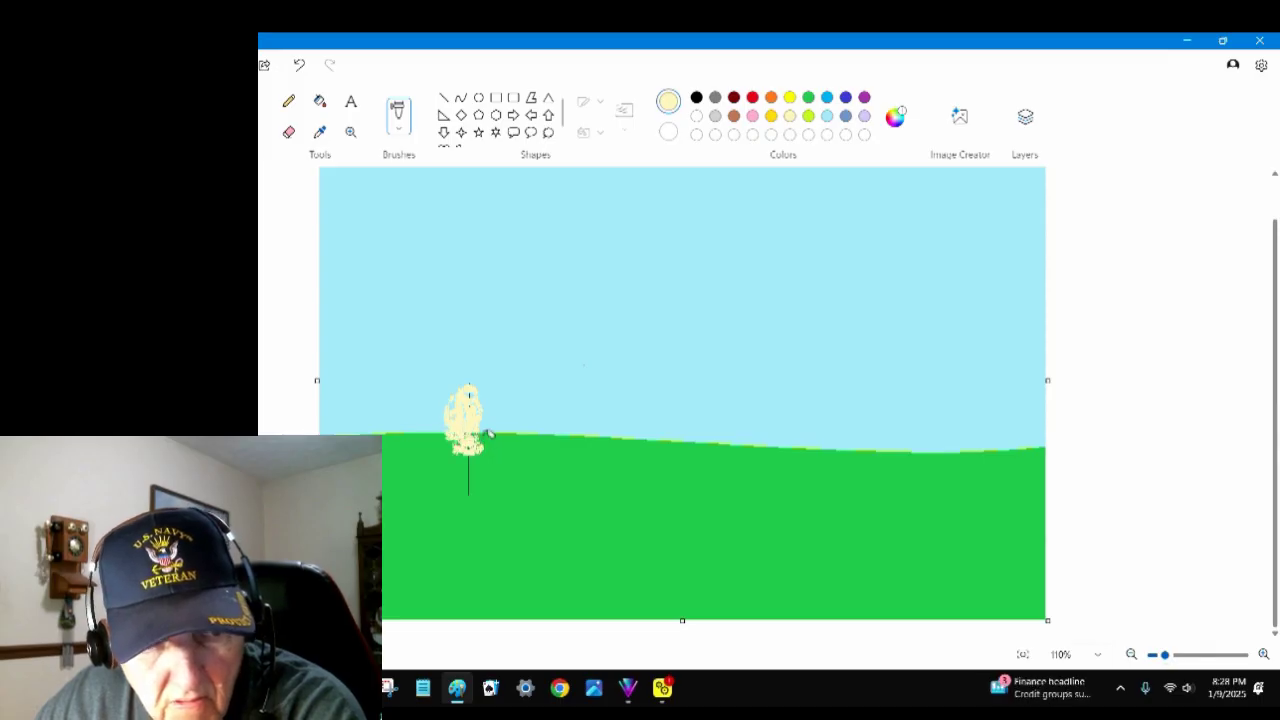
left_click(733, 116)
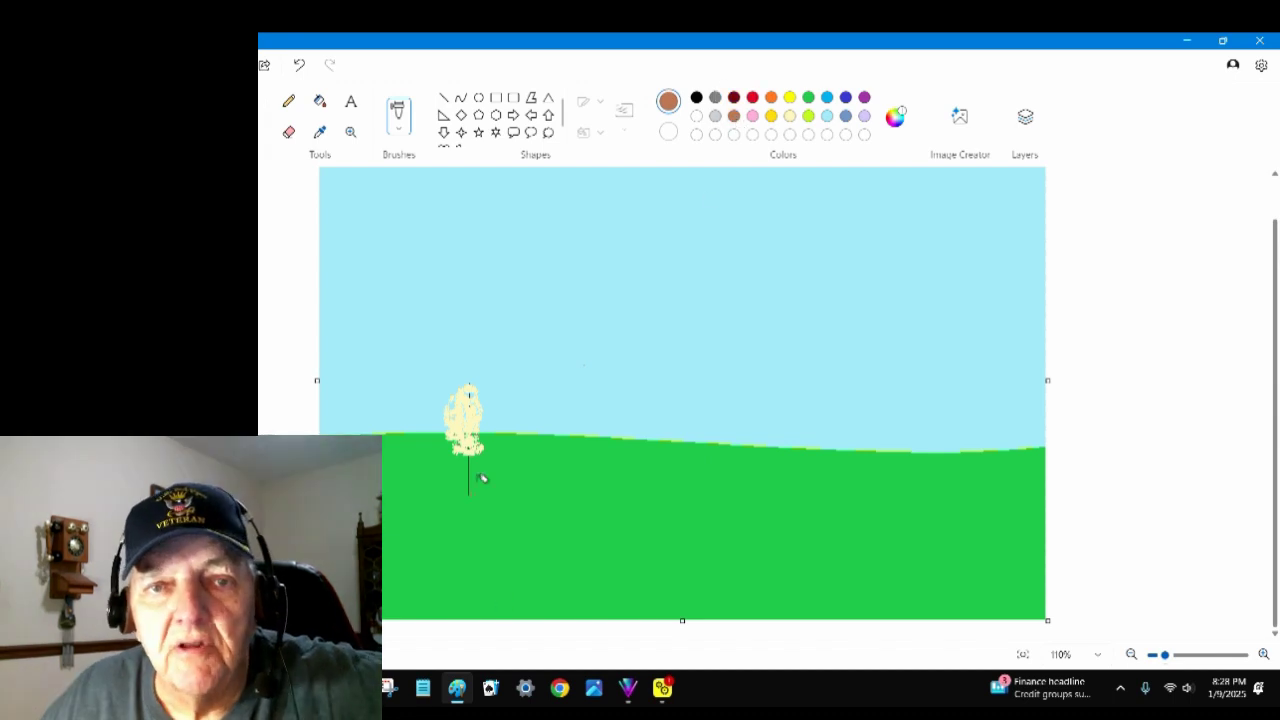
mouse_move(469, 400)
left_mouse_down()
mouse_move(447, 448)
mouse_move(475, 430)
mouse_move(478, 447)
mouse_move(476, 422)
mouse_move(478, 448)
mouse_move(408, 416)
mouse_move(453, 420)
mouse_move(486, 400)
mouse_move(479, 449)
mouse_move(486, 413)
left_mouse_up()
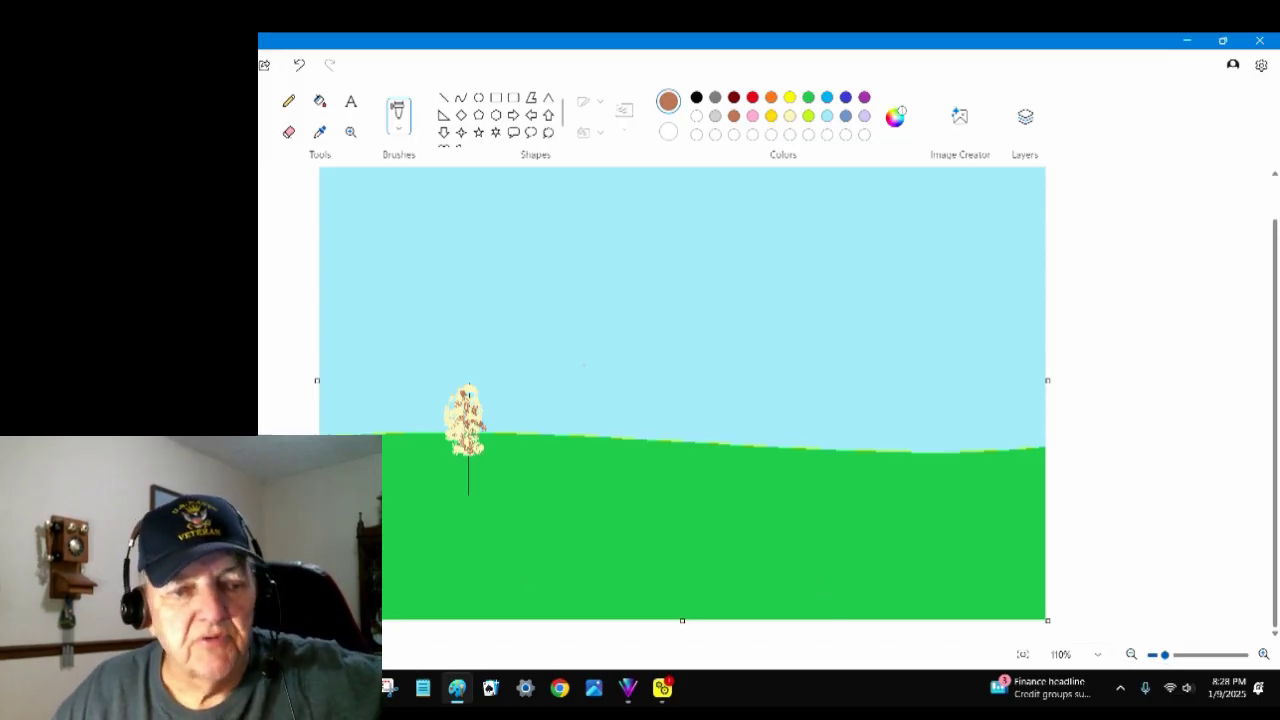
Step: Import the gator picture from the Transparent images folder onto the canvas
key("alt+f")
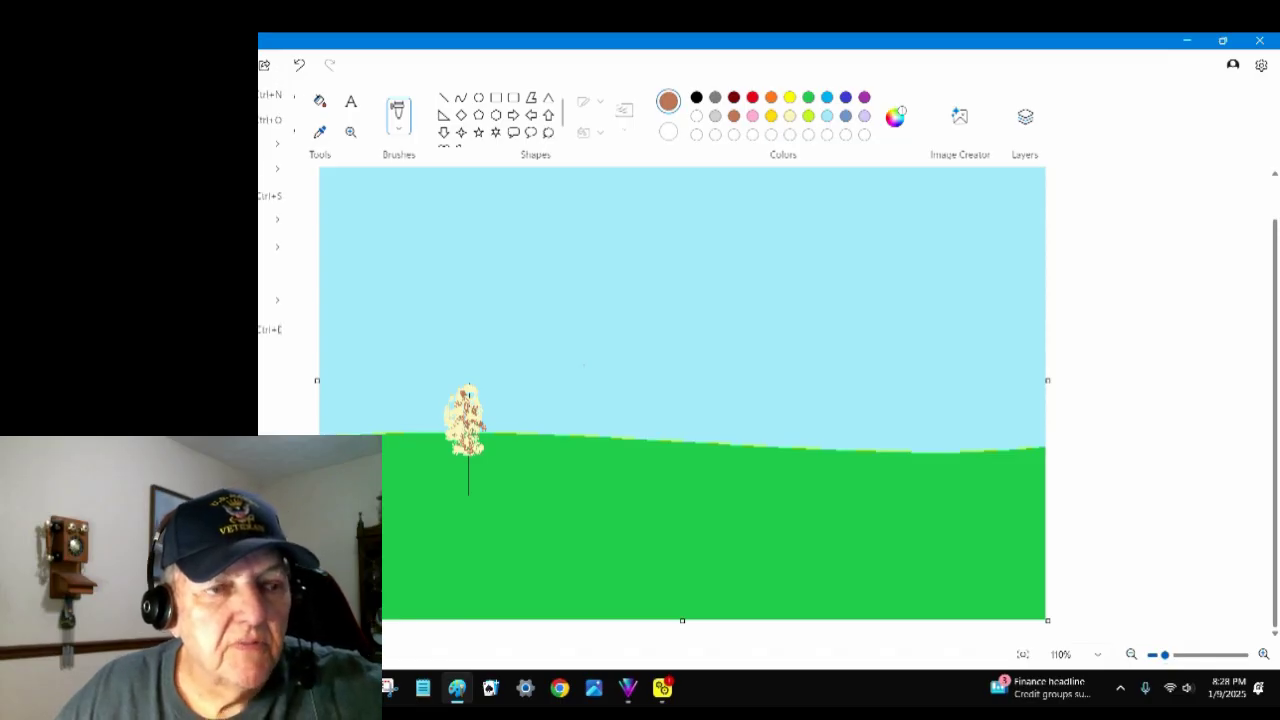
mouse_move(268, 143)
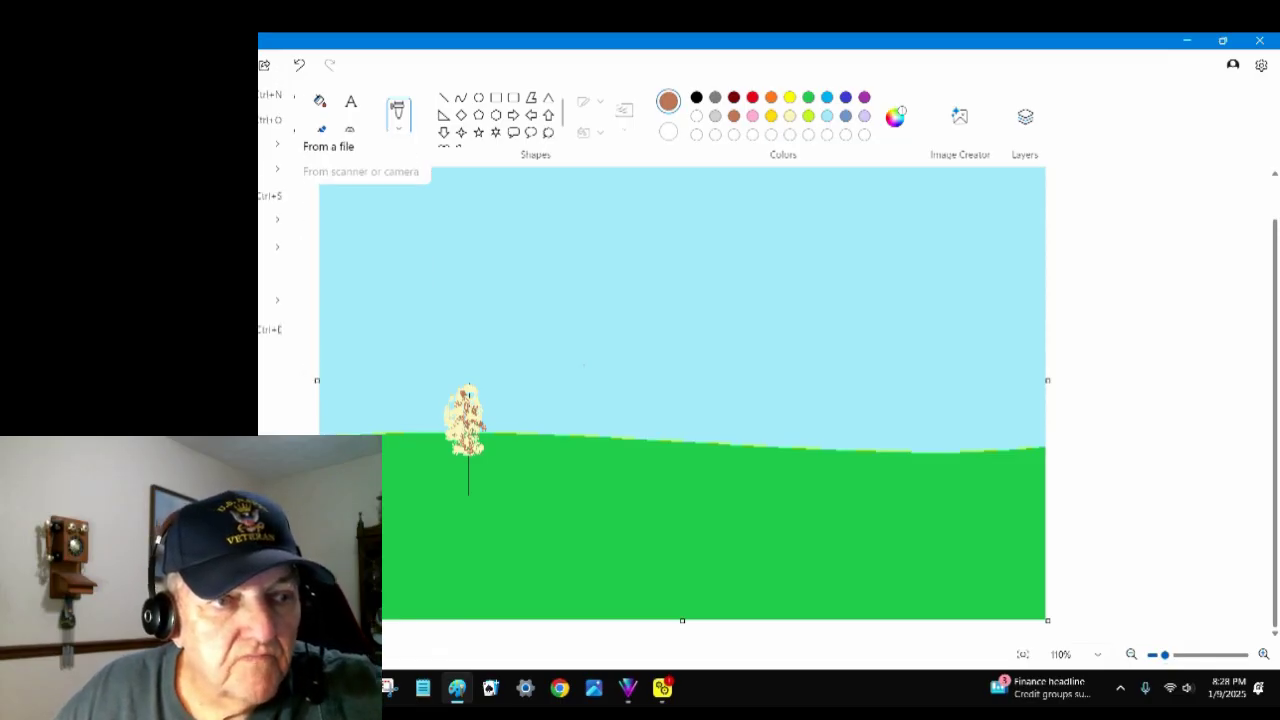
mouse_move(268, 168)
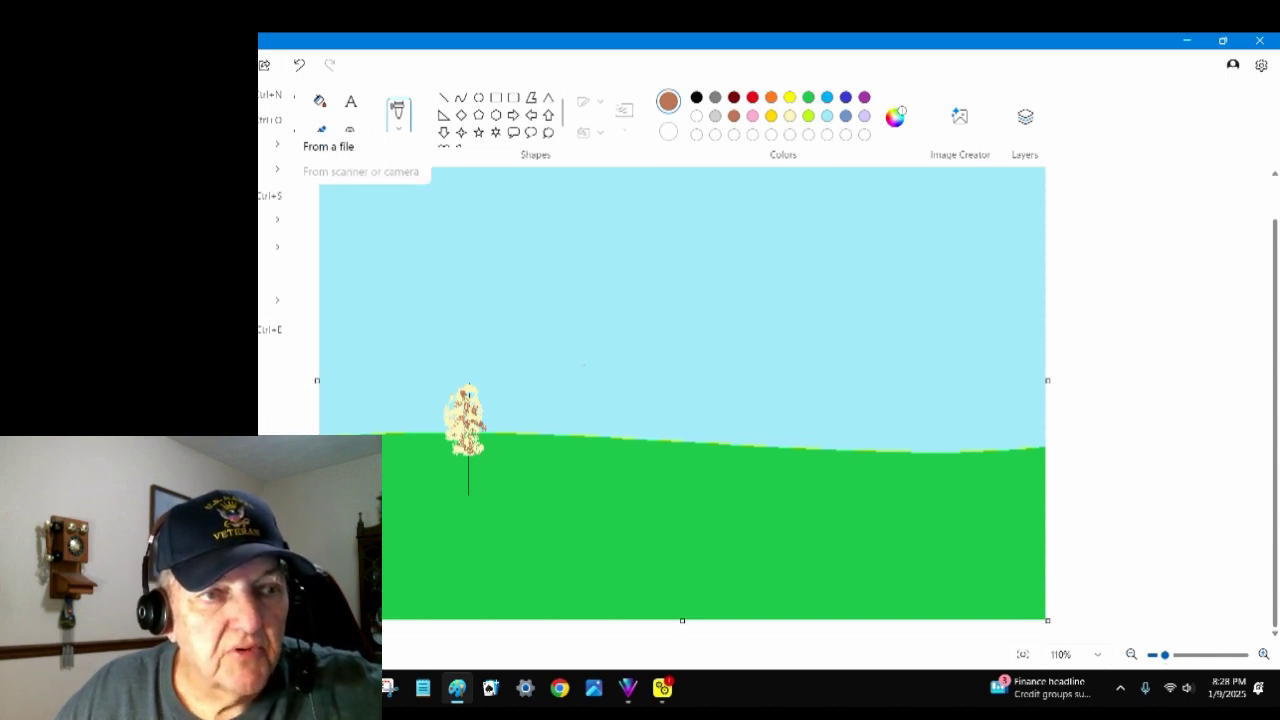
left_click(326, 148)
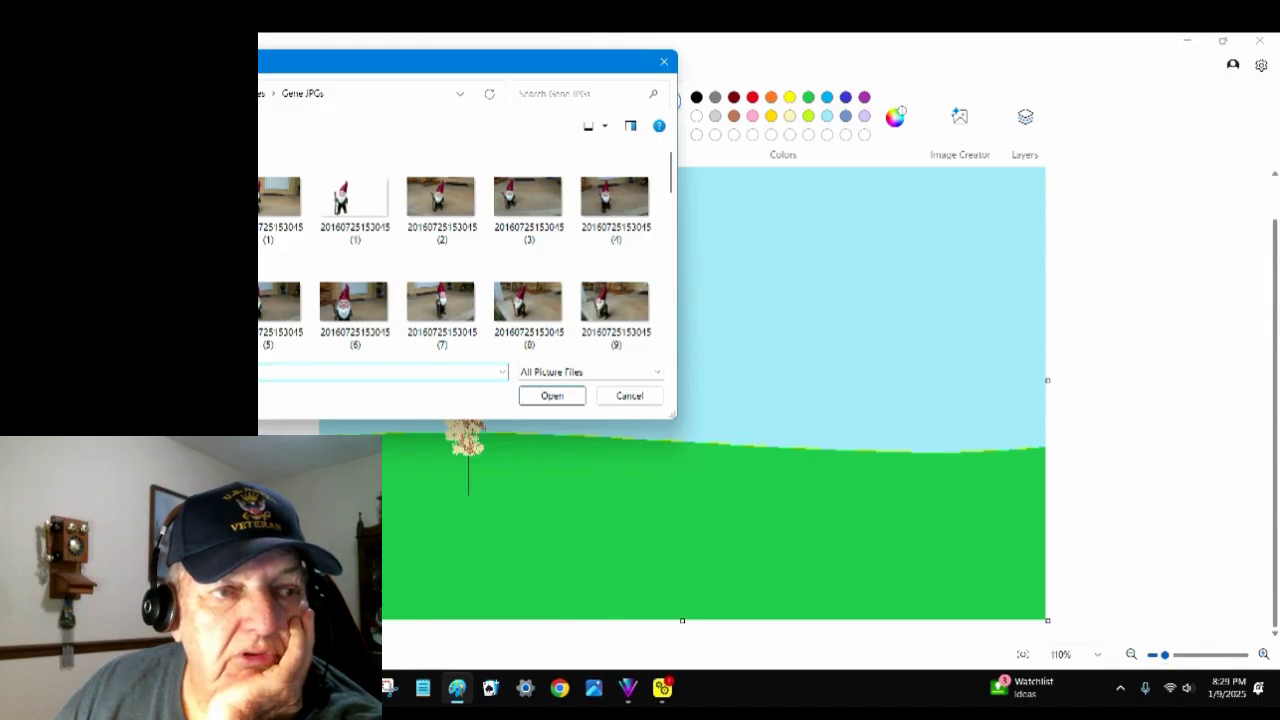
key("alt+Left")
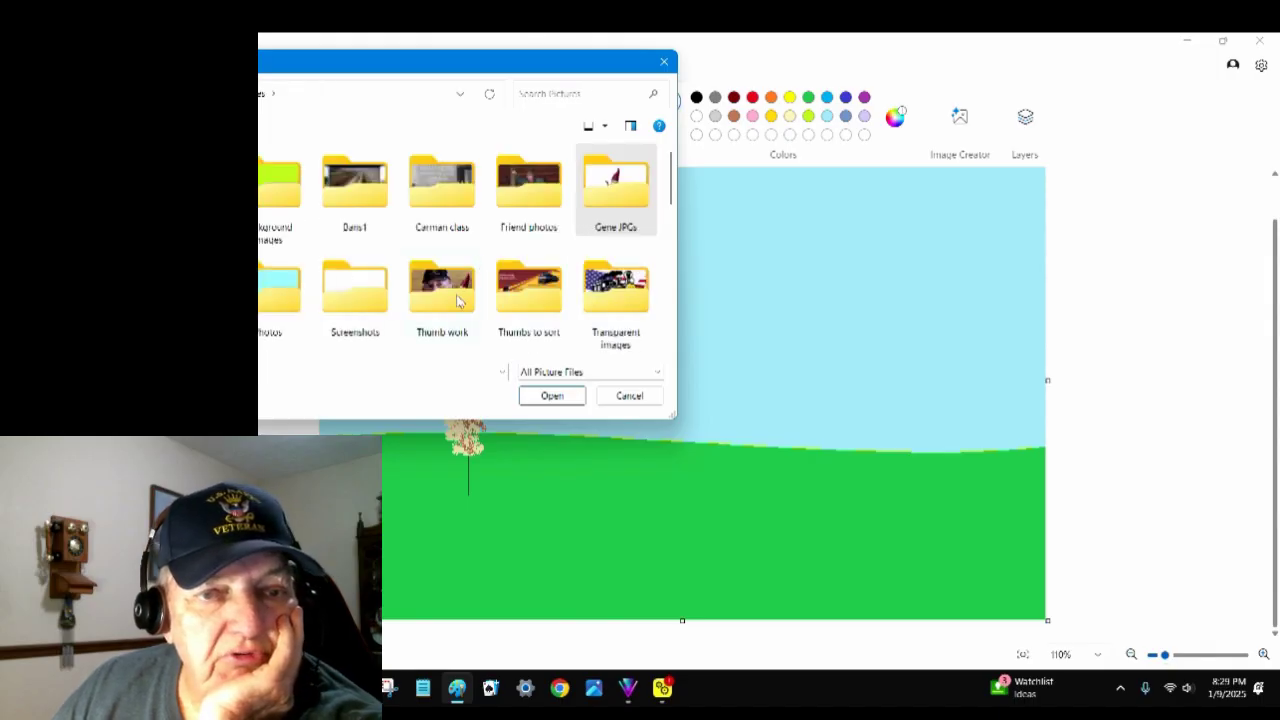
double_click(629, 314)
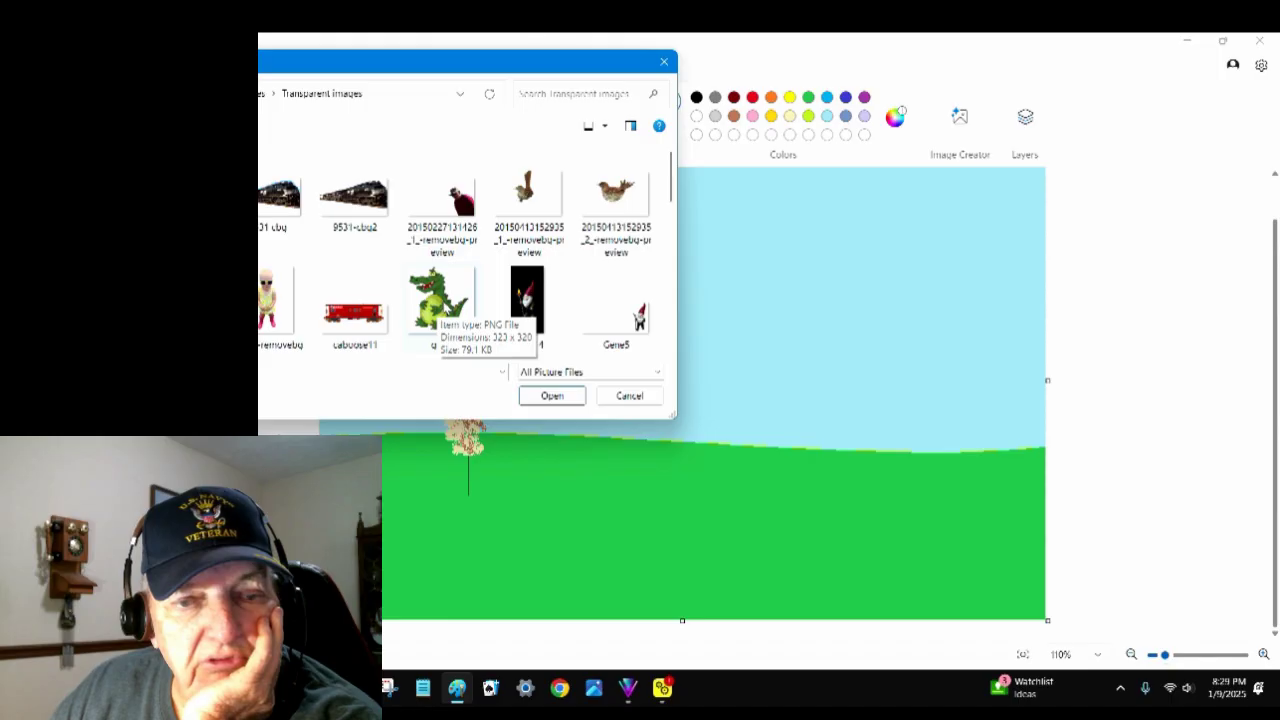
left_click(437, 302)
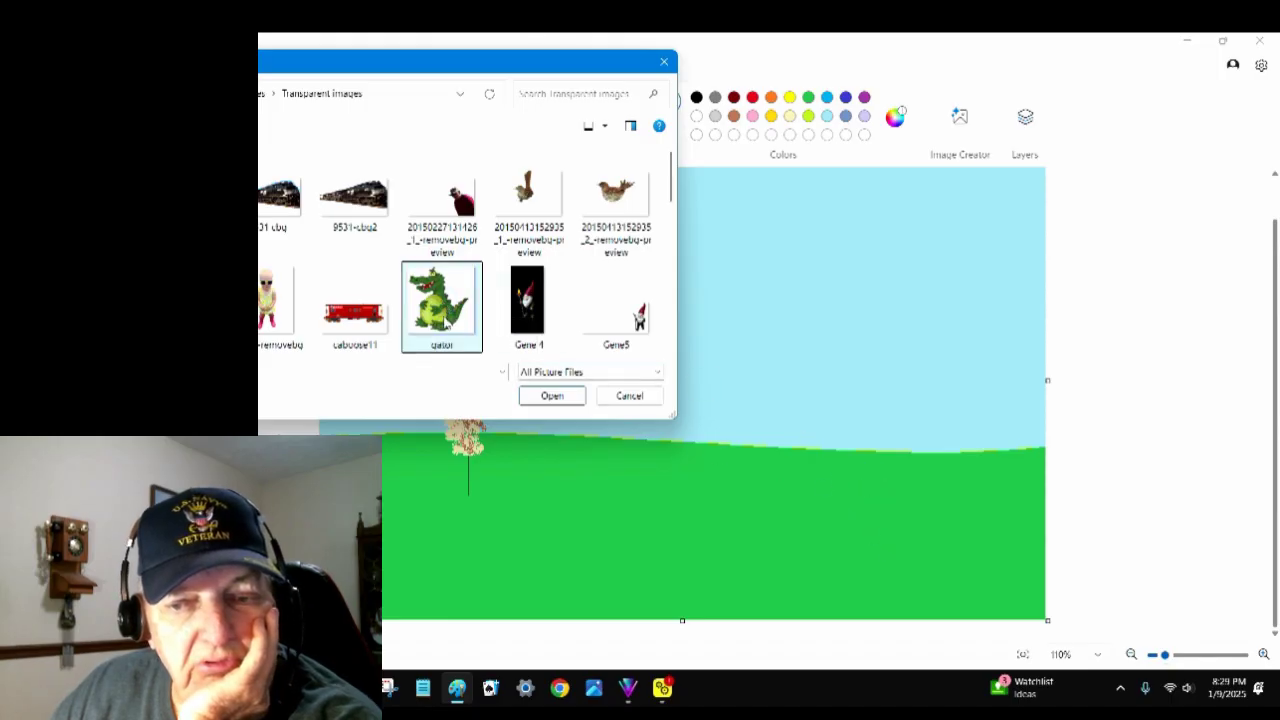
left_click(558, 396)
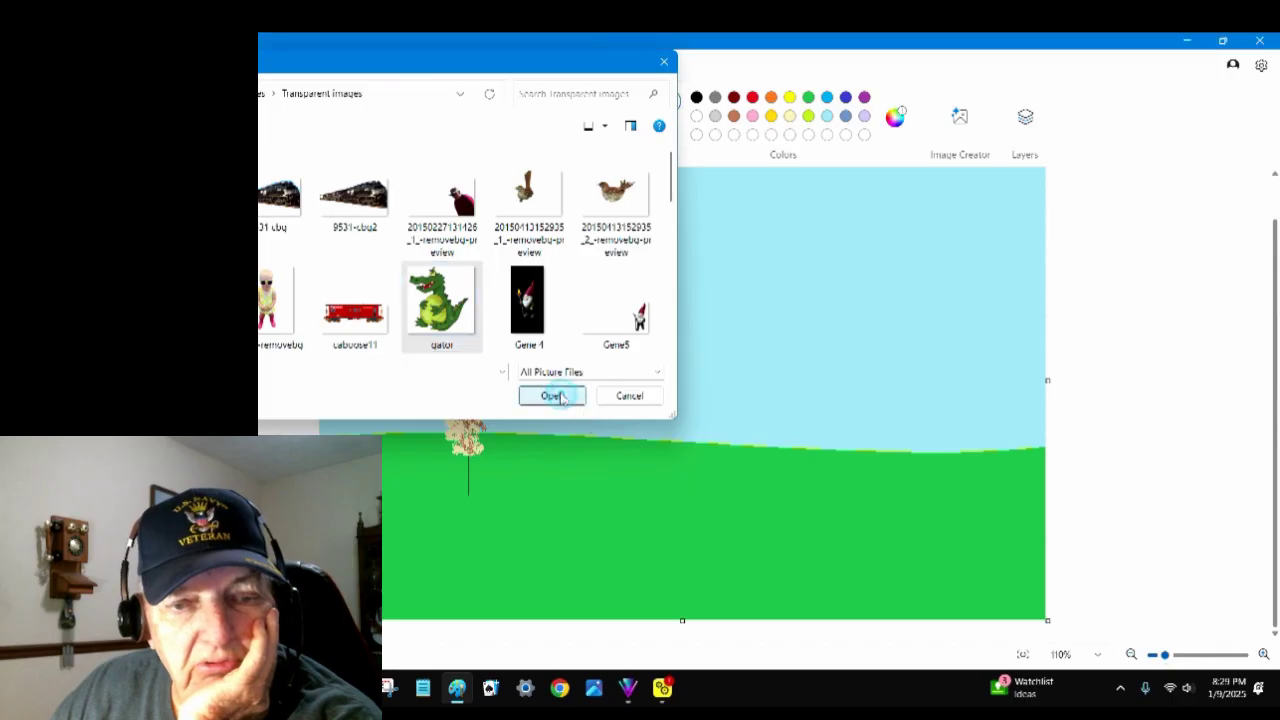
Step: Move the gator onto the grass in the right half of the scene and shrink it to about half its size
left_click_drag(500, 344, 838, 534)
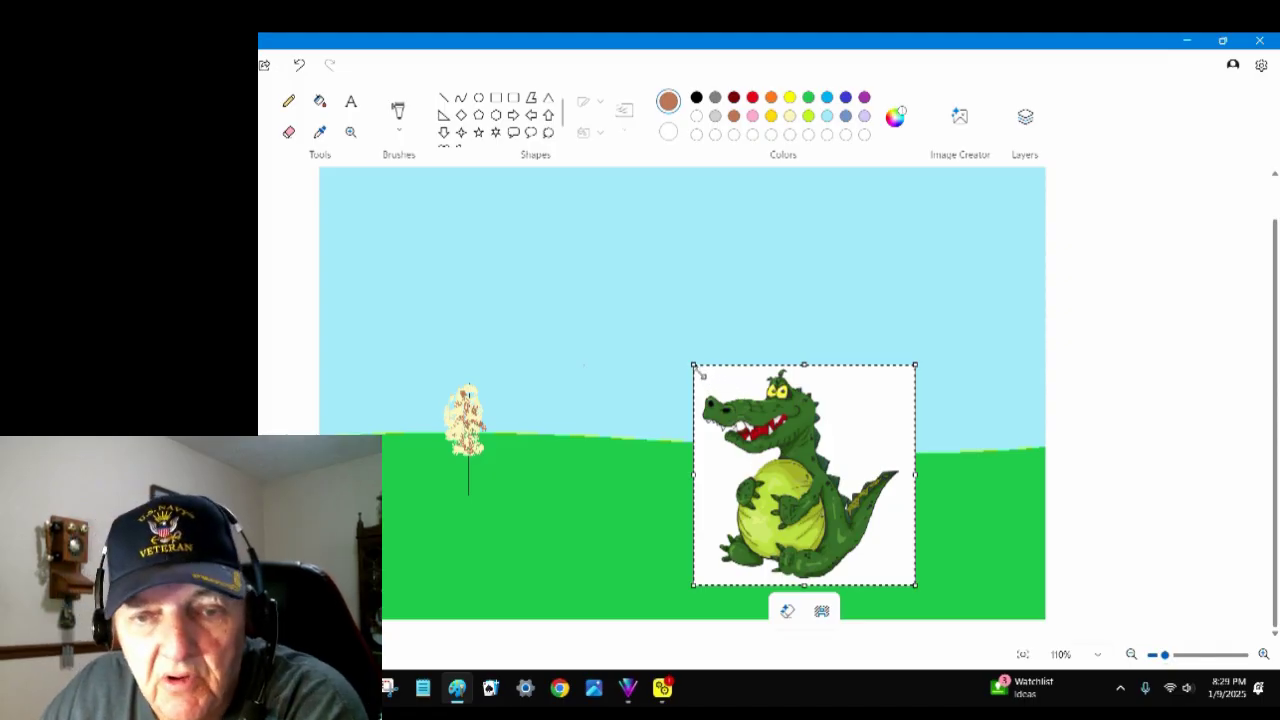
left_click_drag(699, 371, 798, 467)
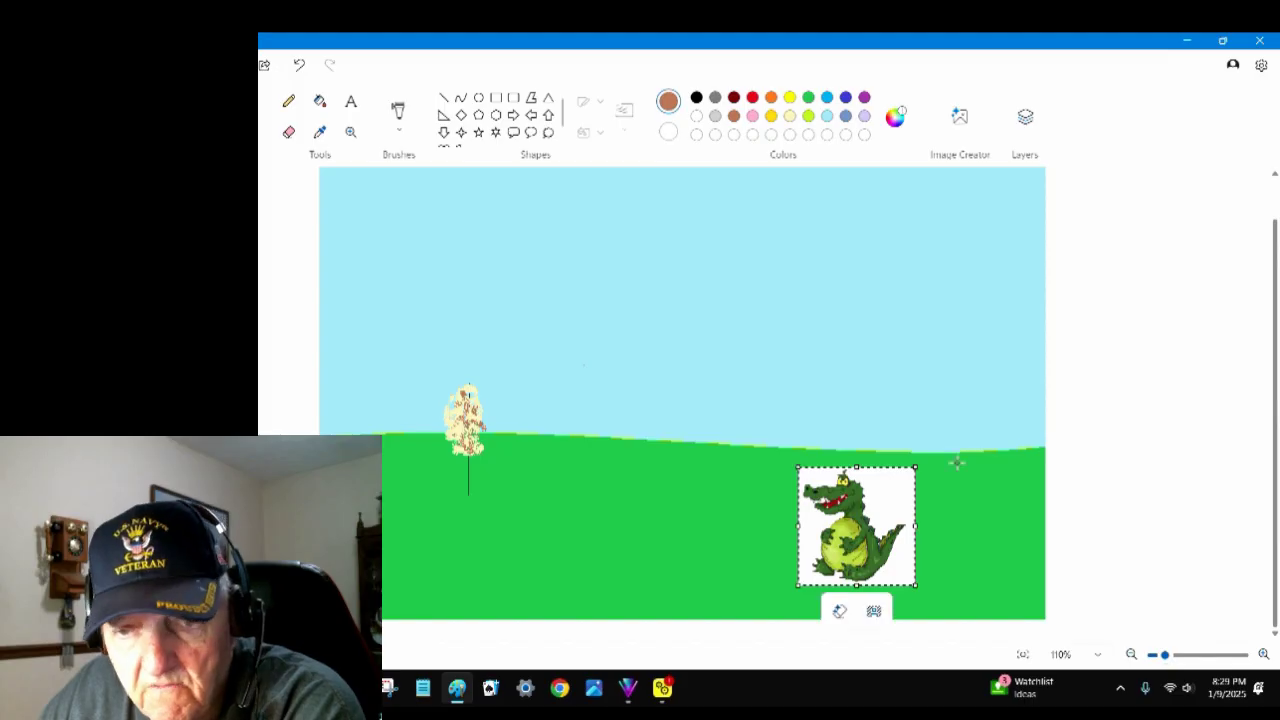
left_click(1015, 502)
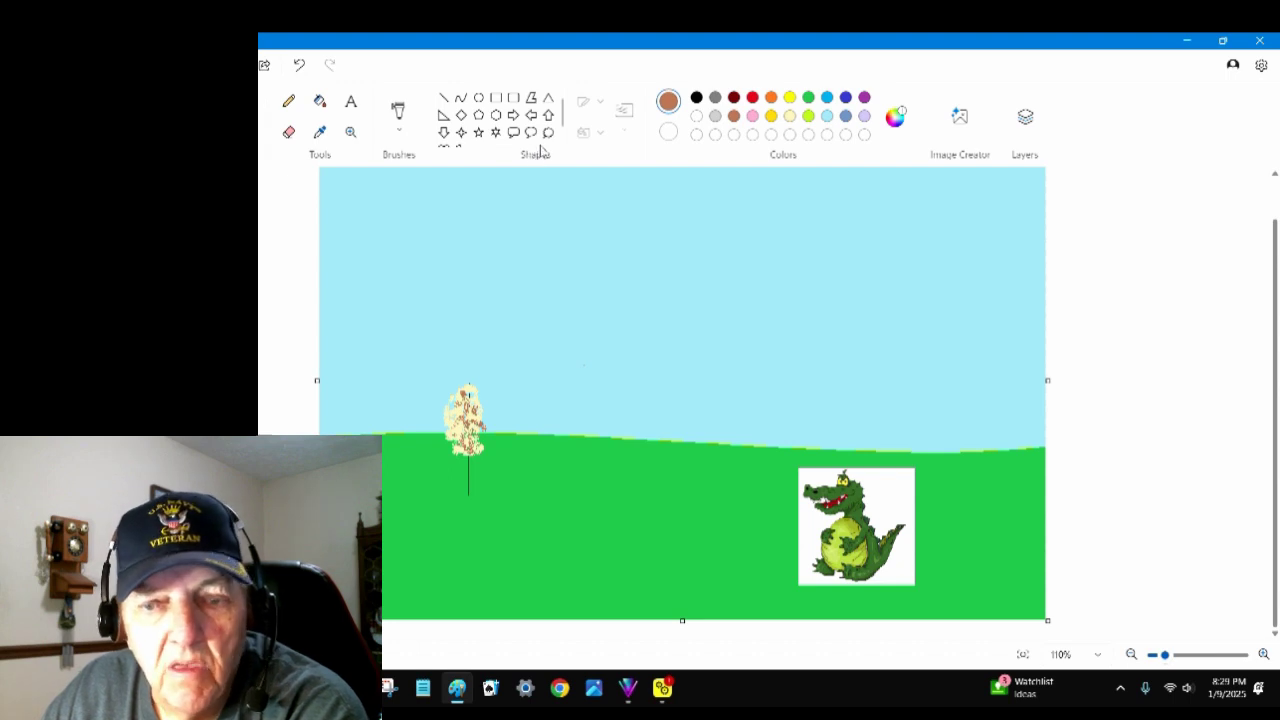
Step: Sample the grass green and try to fill the white background around the gator with it
left_click(321, 133)
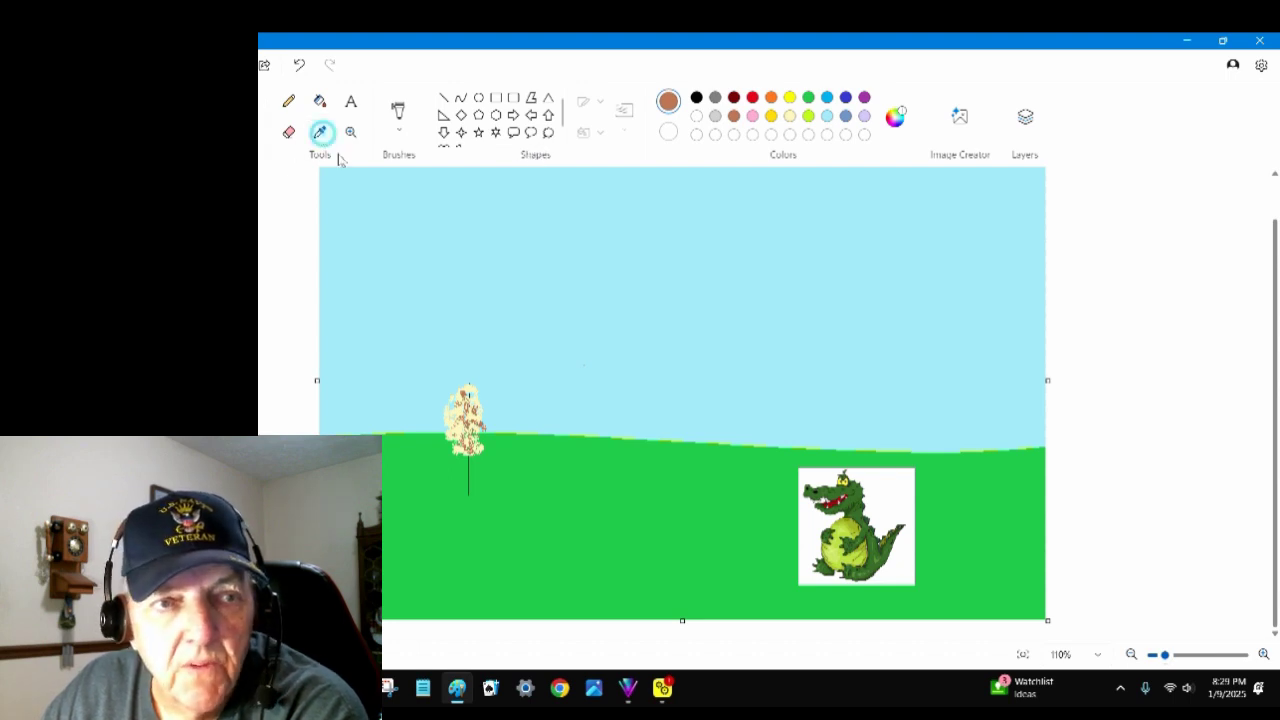
left_click(591, 500)
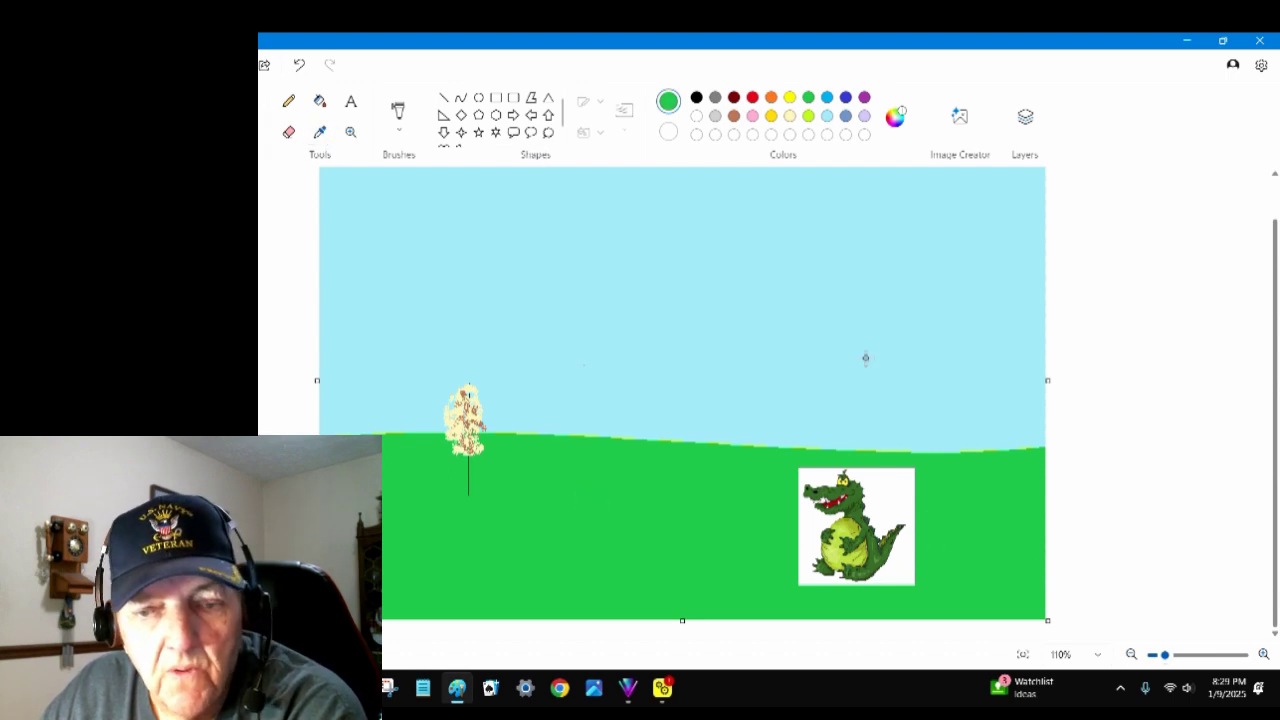
left_click(320, 101)
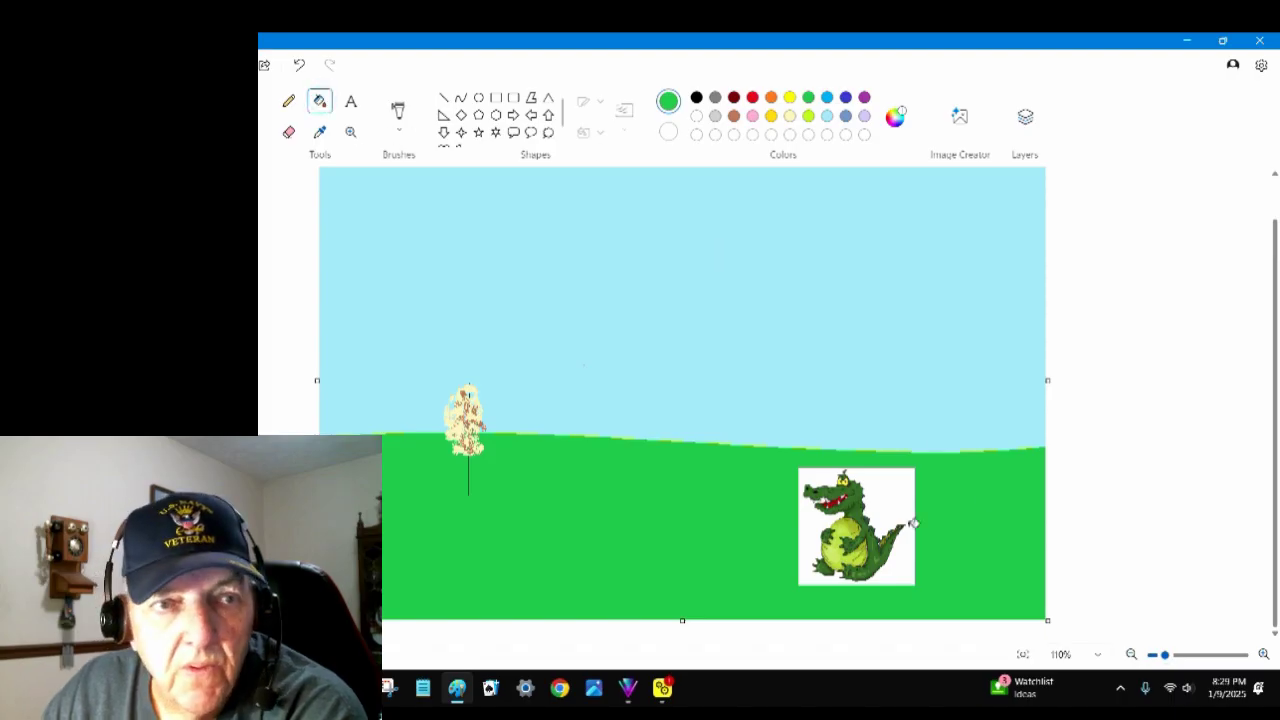
left_click(905, 488)
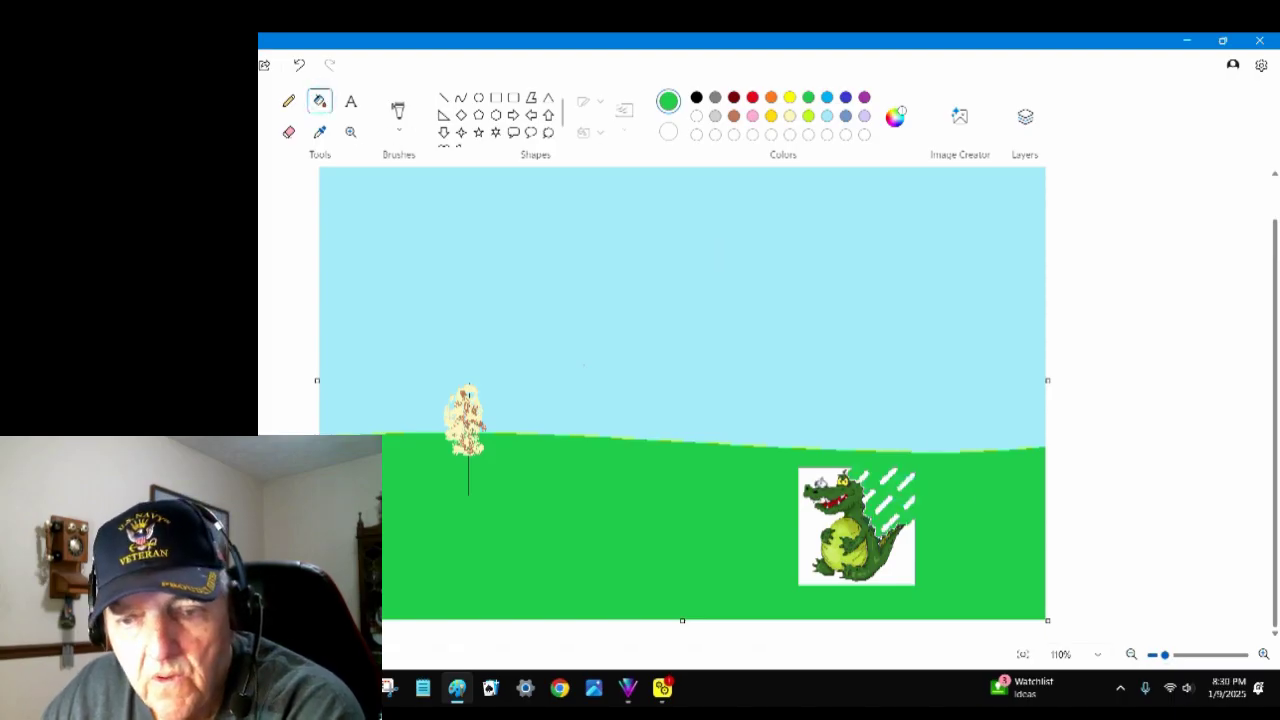
left_click(818, 482)
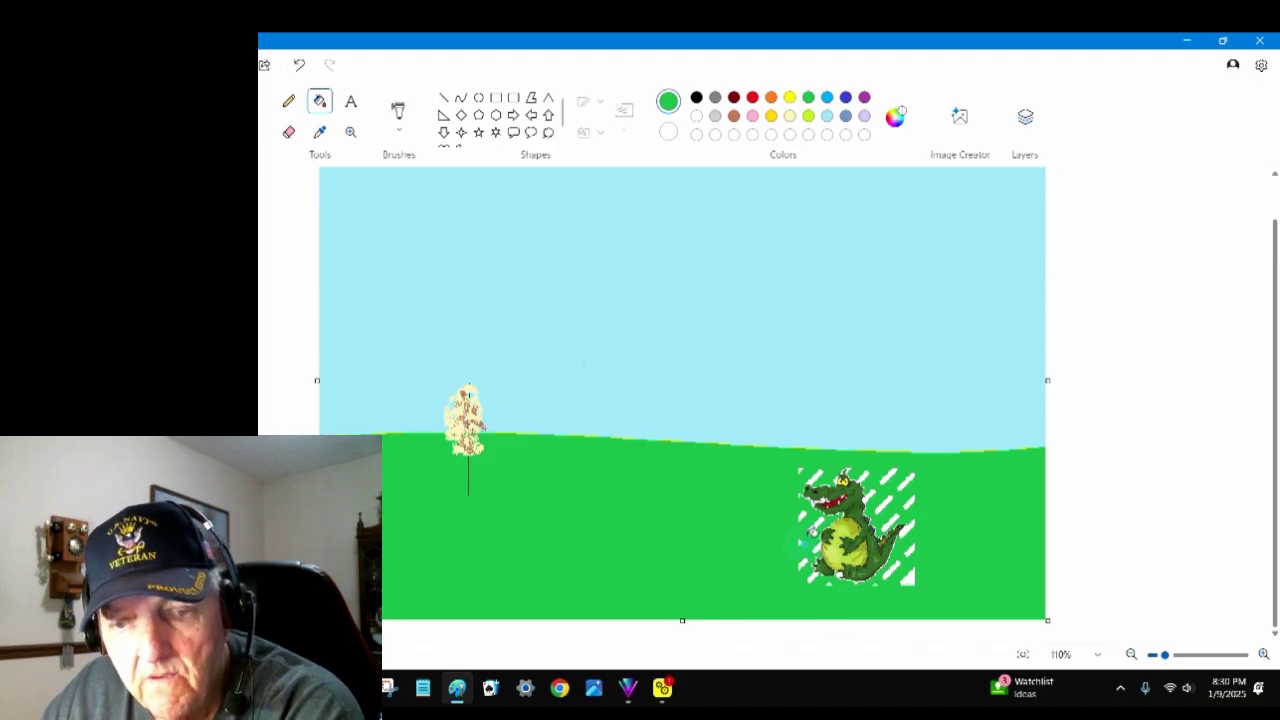
left_click(805, 372)
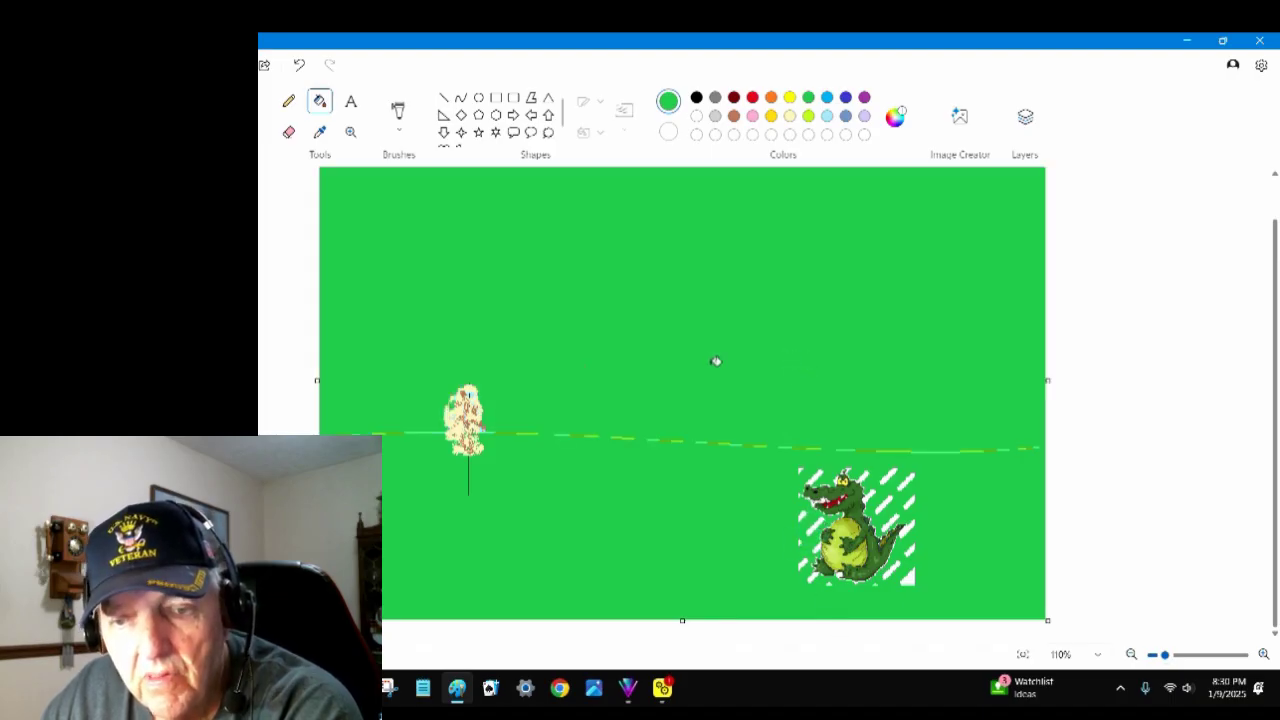
Step: Undo the green fills and the placement of the gator so only the landscape and tree remain
left_click(298, 64)
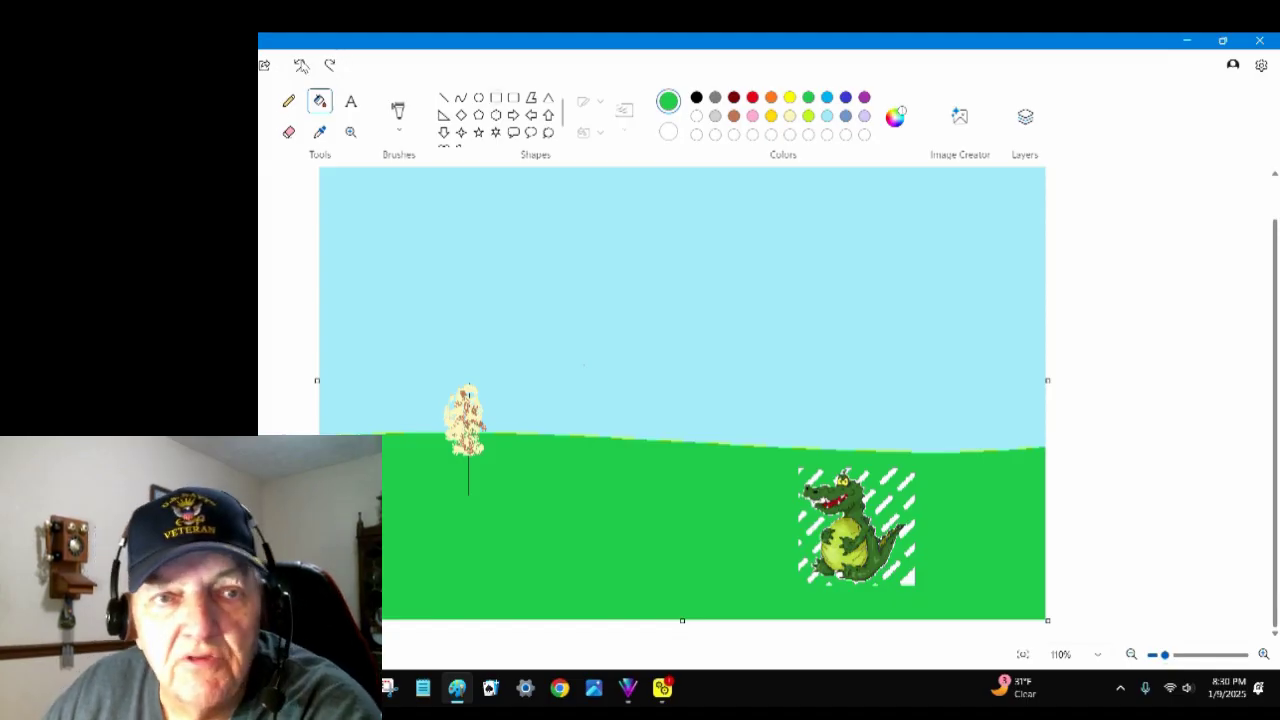
left_click(301, 66)
left_click(301, 66)
left_click(301, 66)
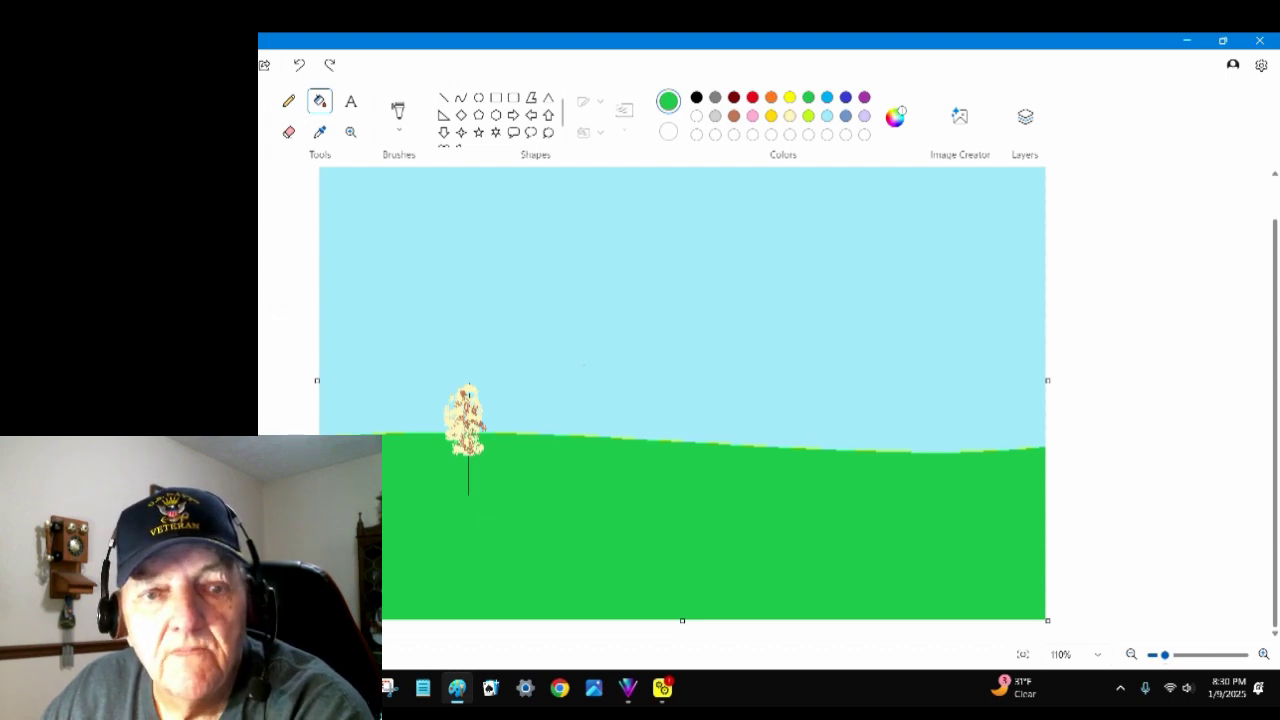
Step: Import the Gene5 gnome picture from the Transparent images folder onto the canvas
left_click(104, 65)
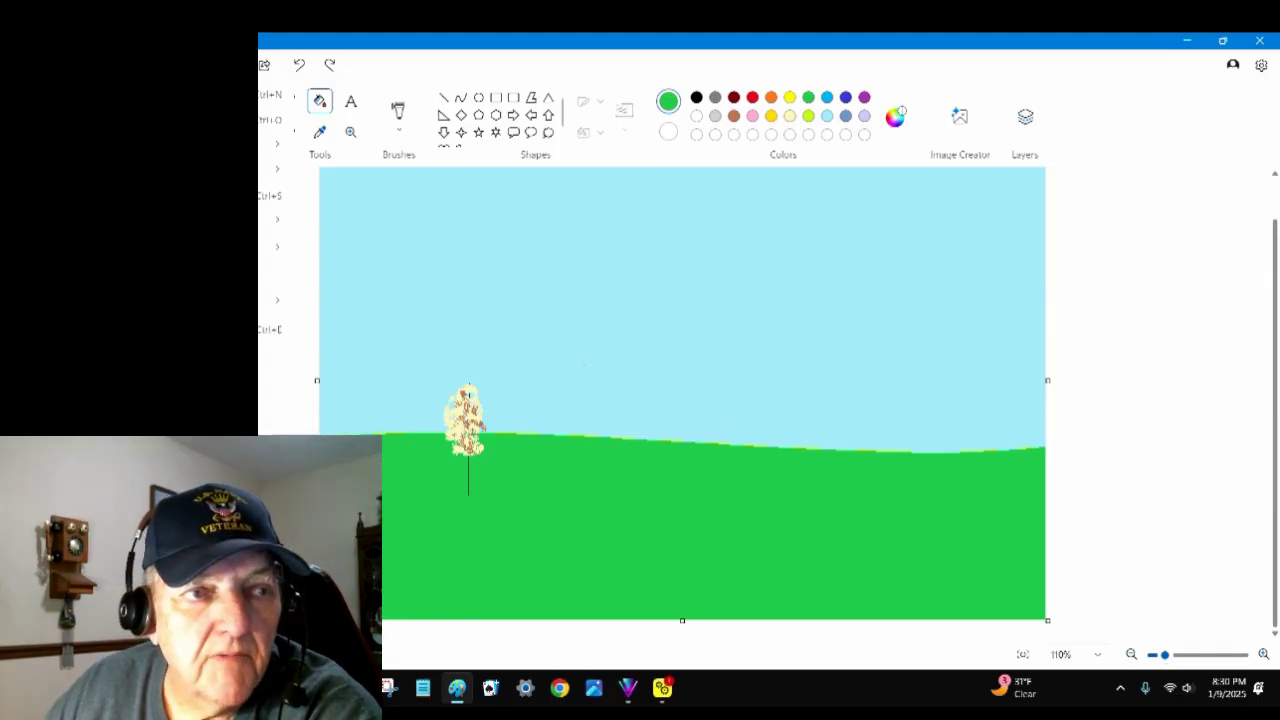
mouse_move(180, 169)
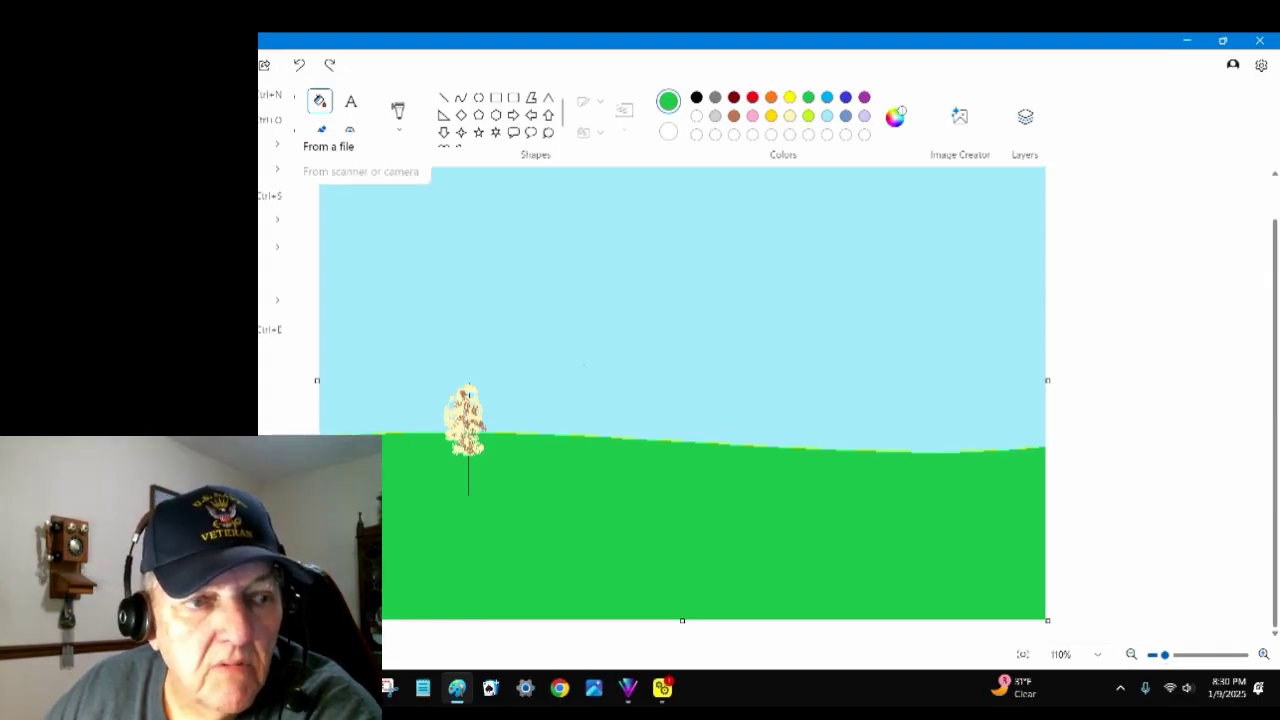
left_click(322, 145)
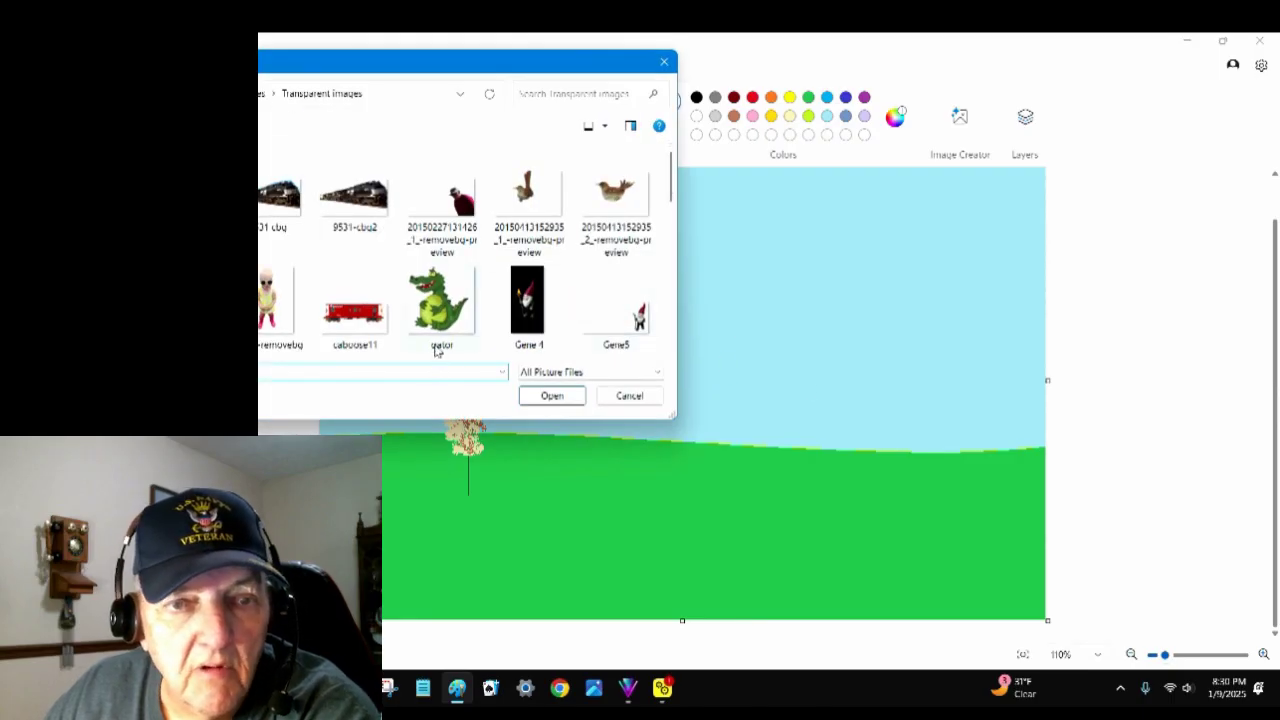
double_click(642, 319)
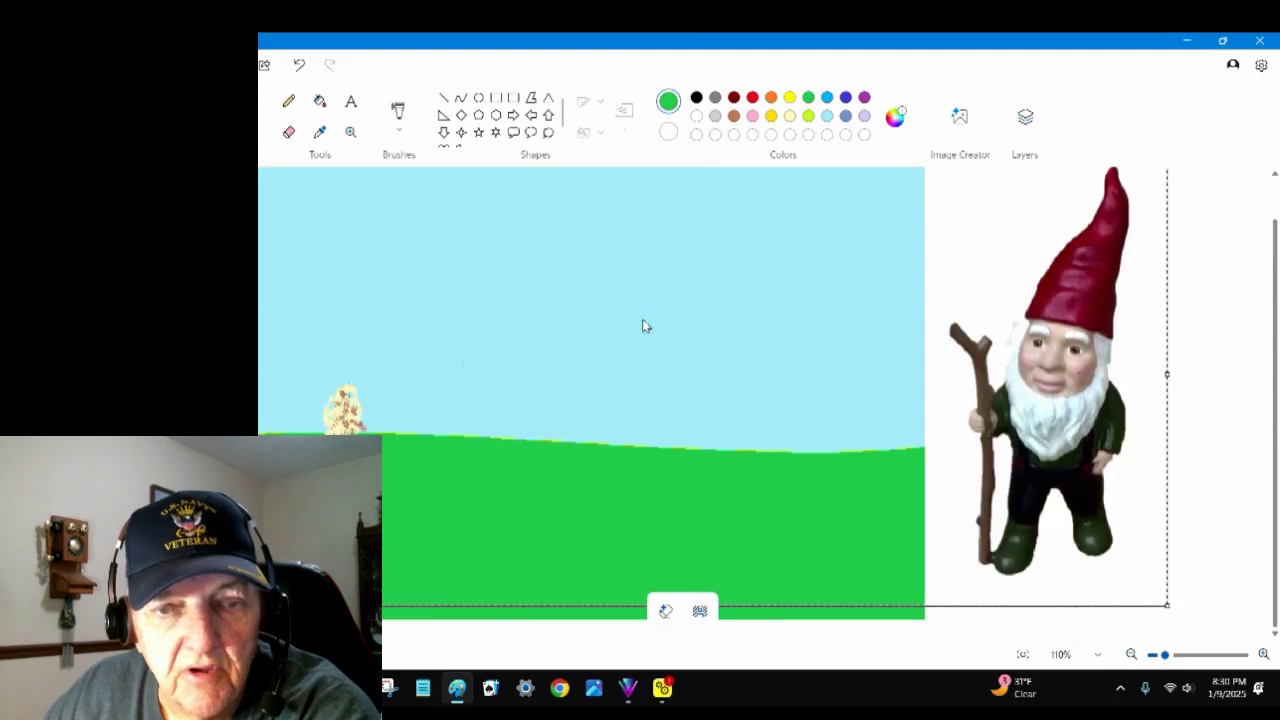
Step: Try shrinking the gnome and standing it on the grass in the right half of the scene, and undo its placement
left_click_drag(1088, 445, 811, 452)
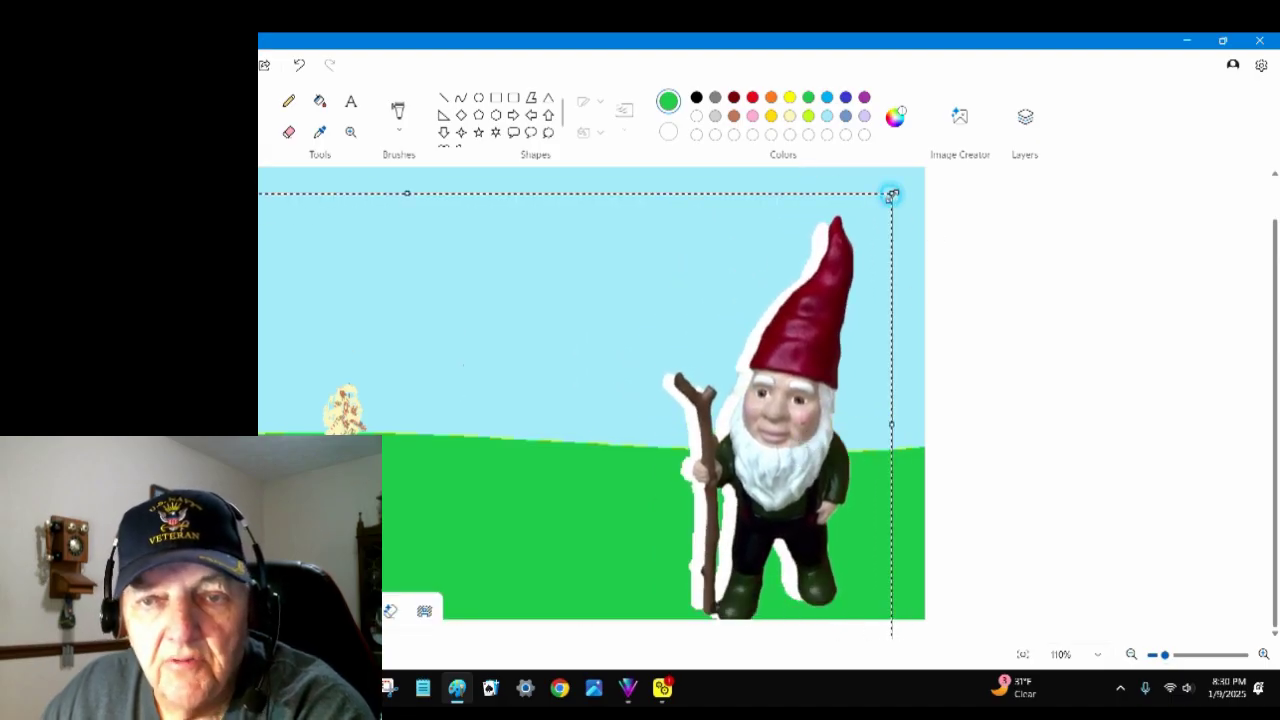
left_click_drag(891, 194, 476, 372)
left_click_drag(425, 510, 834, 443)
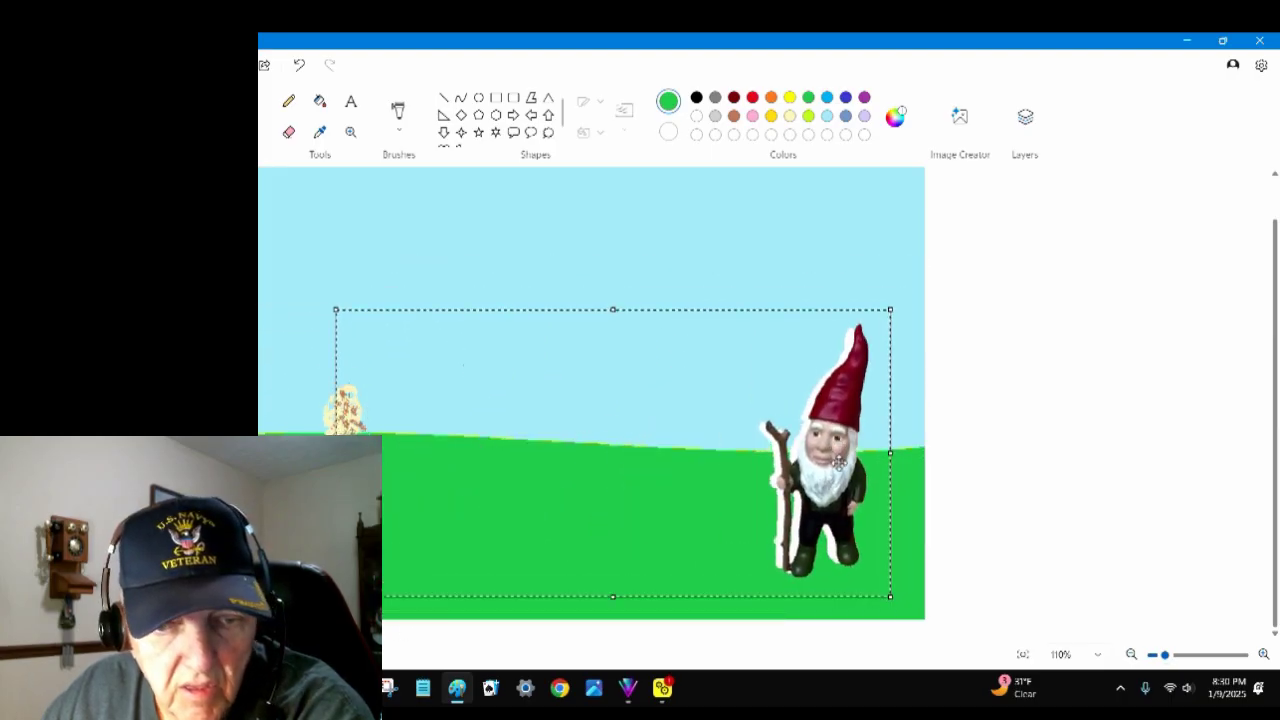
left_click(709, 262)
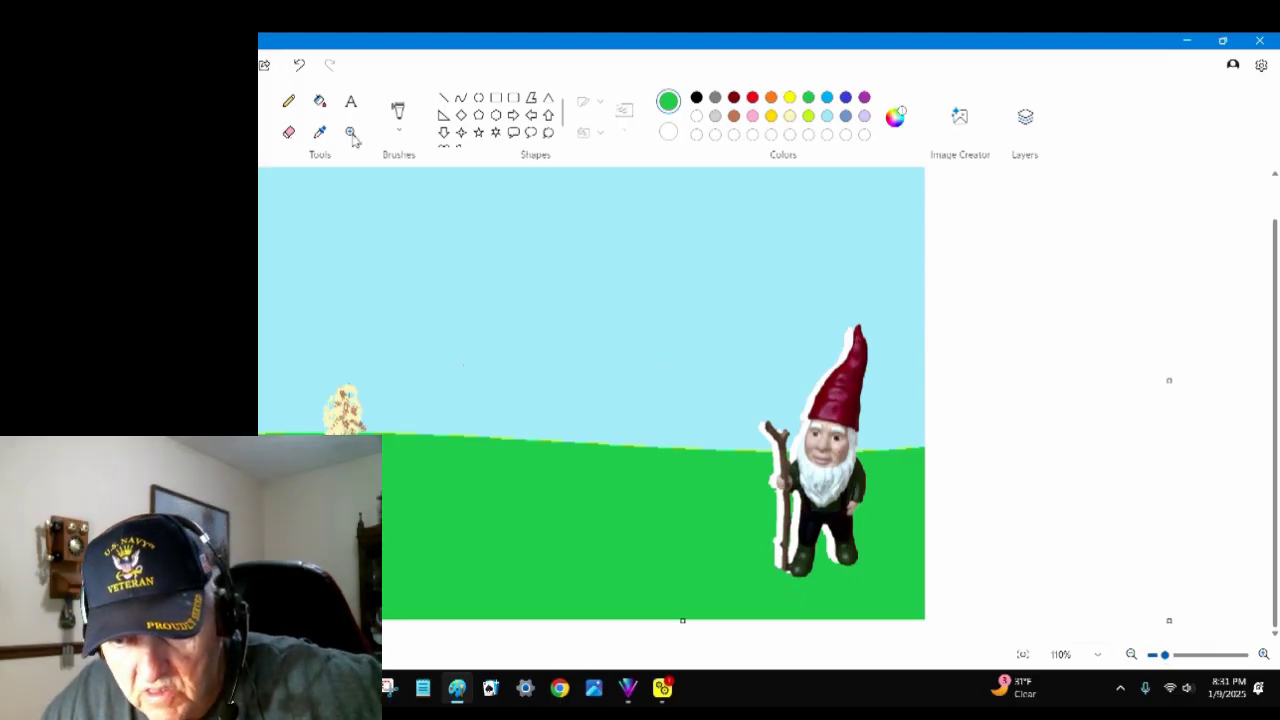
left_click(298, 65)
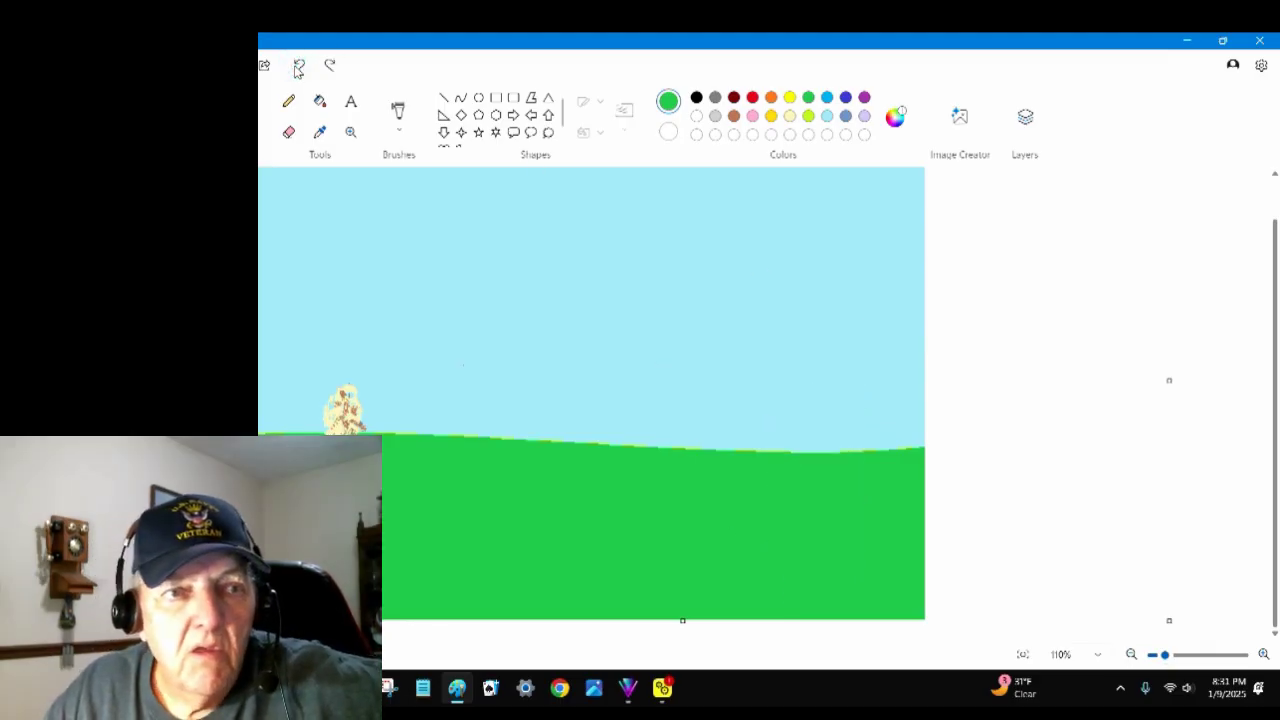
left_click(298, 65)
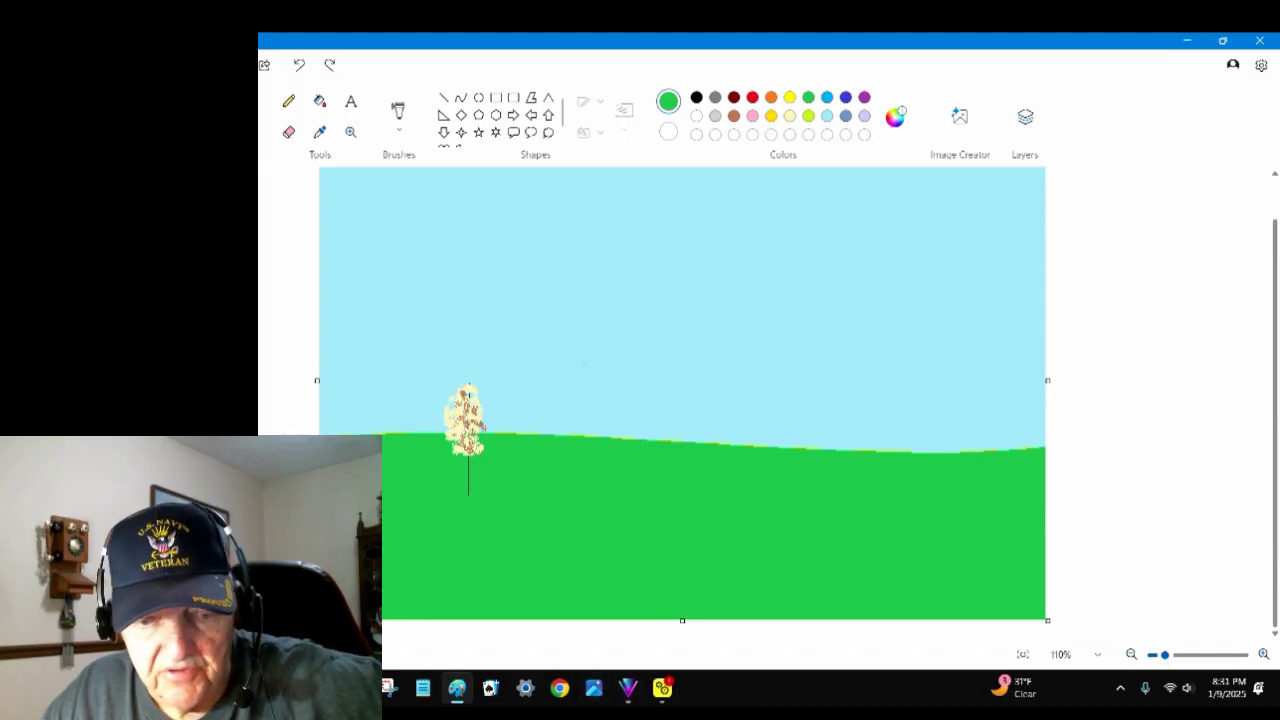
left_click(104, 65)
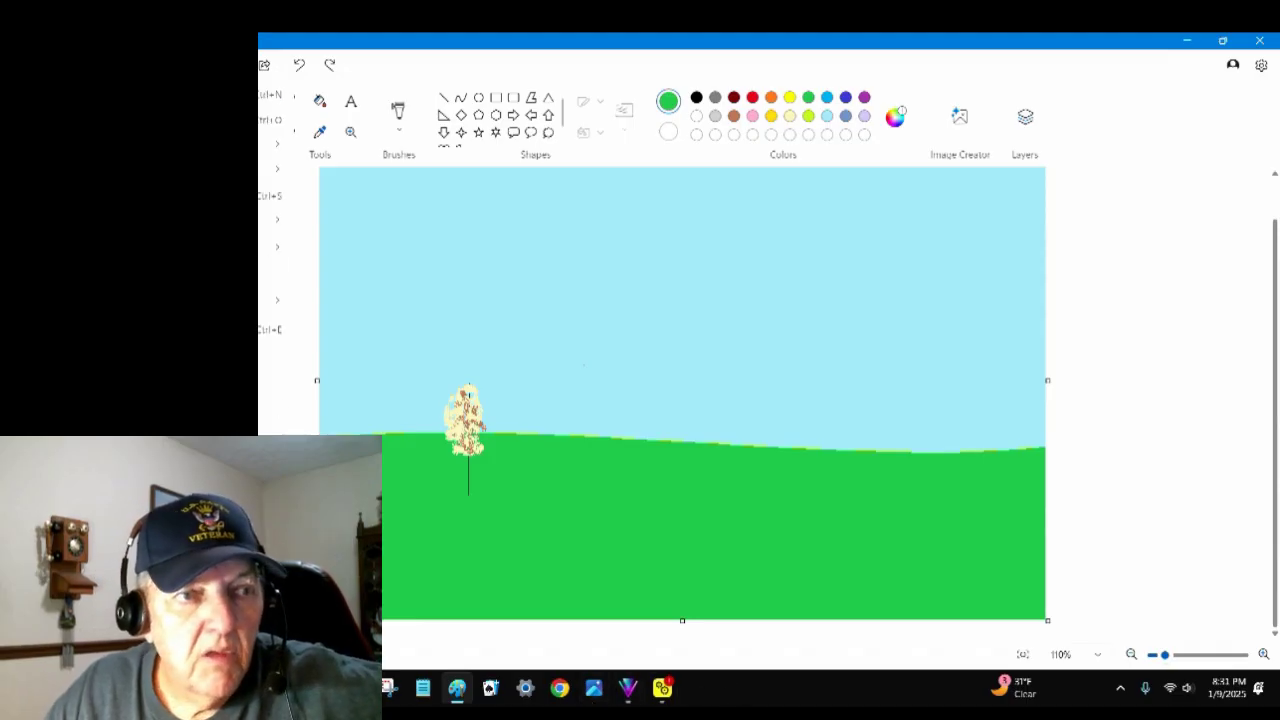
mouse_move(165, 144)
left_click(360, 150)
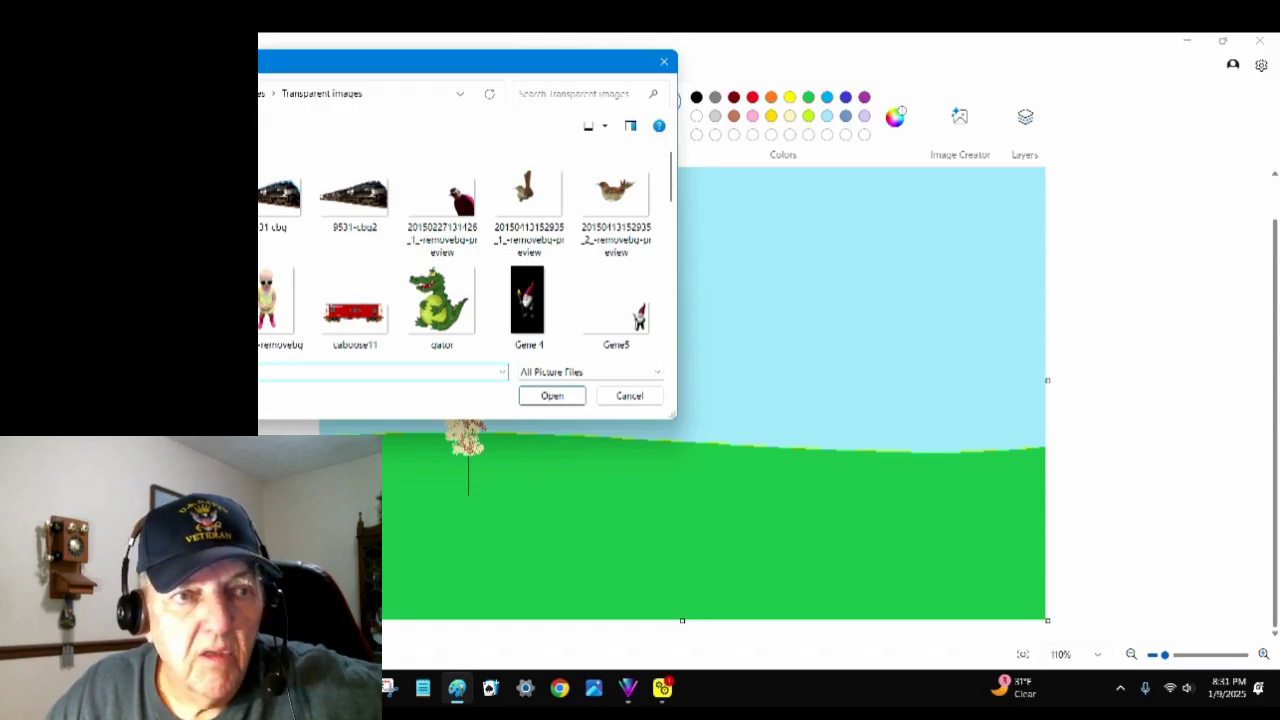
key("alt+Up")
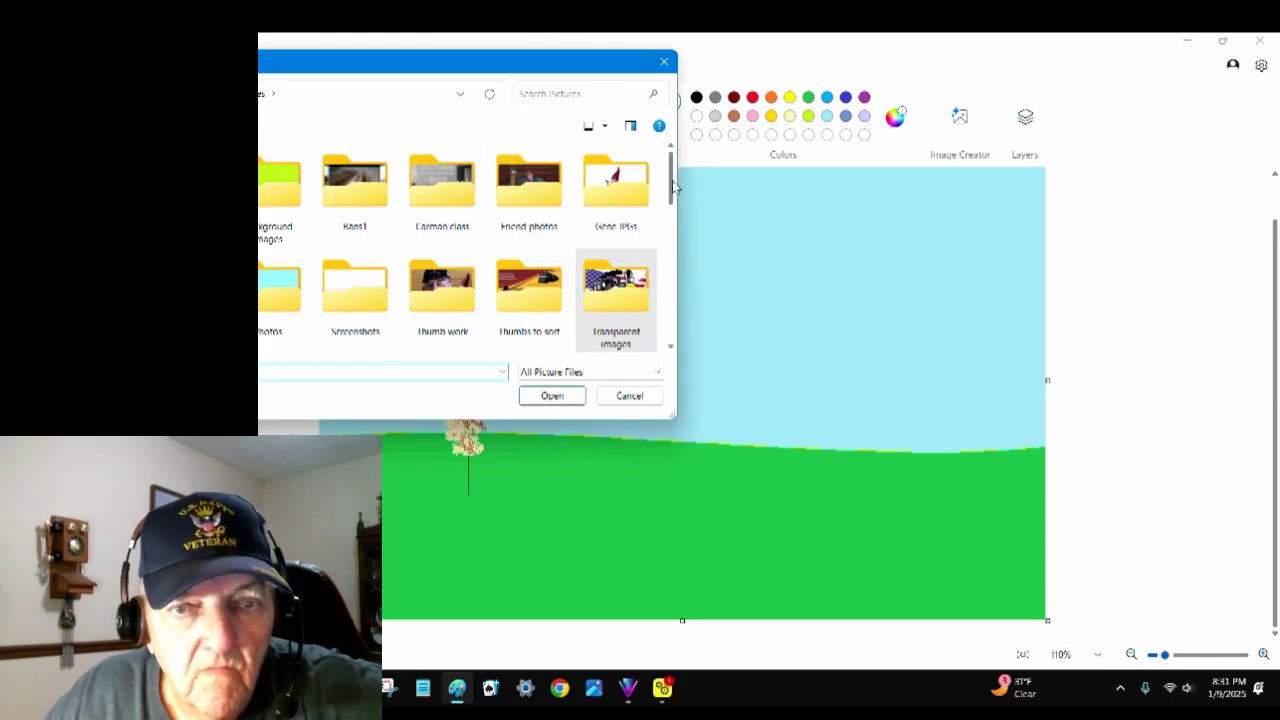
left_click_drag(674, 186, 674, 217)
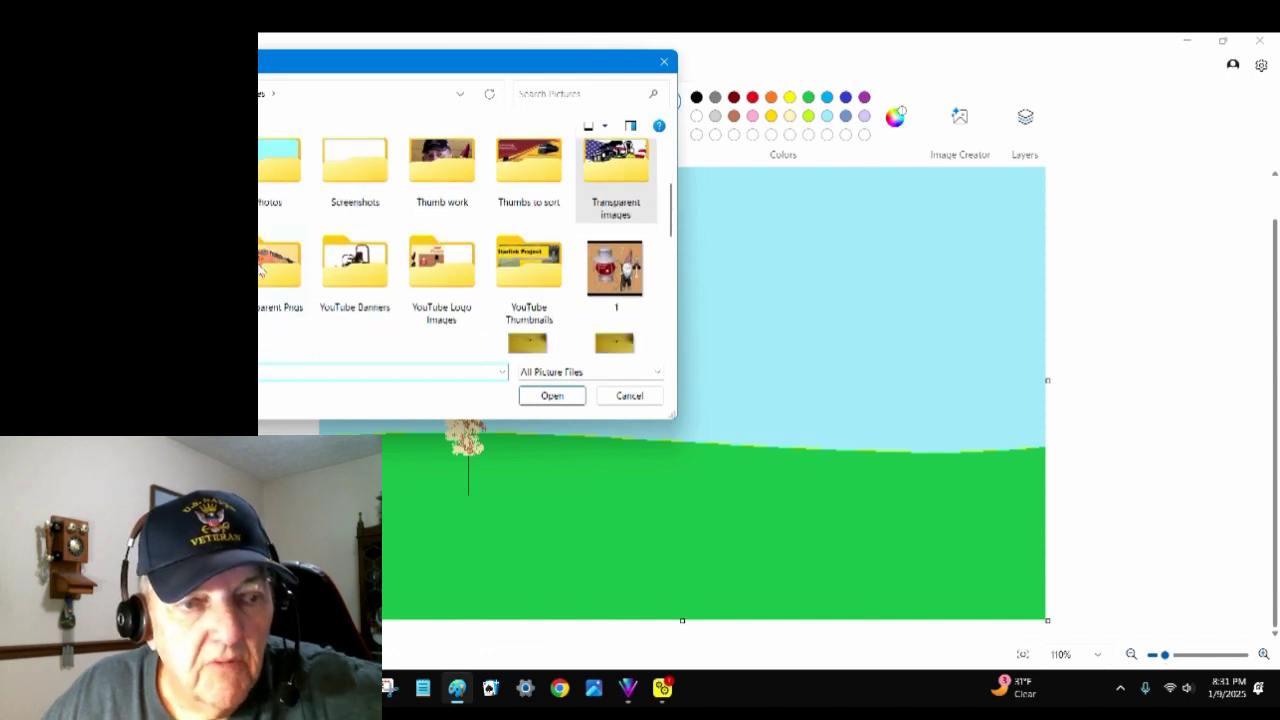
double_click(262, 266)
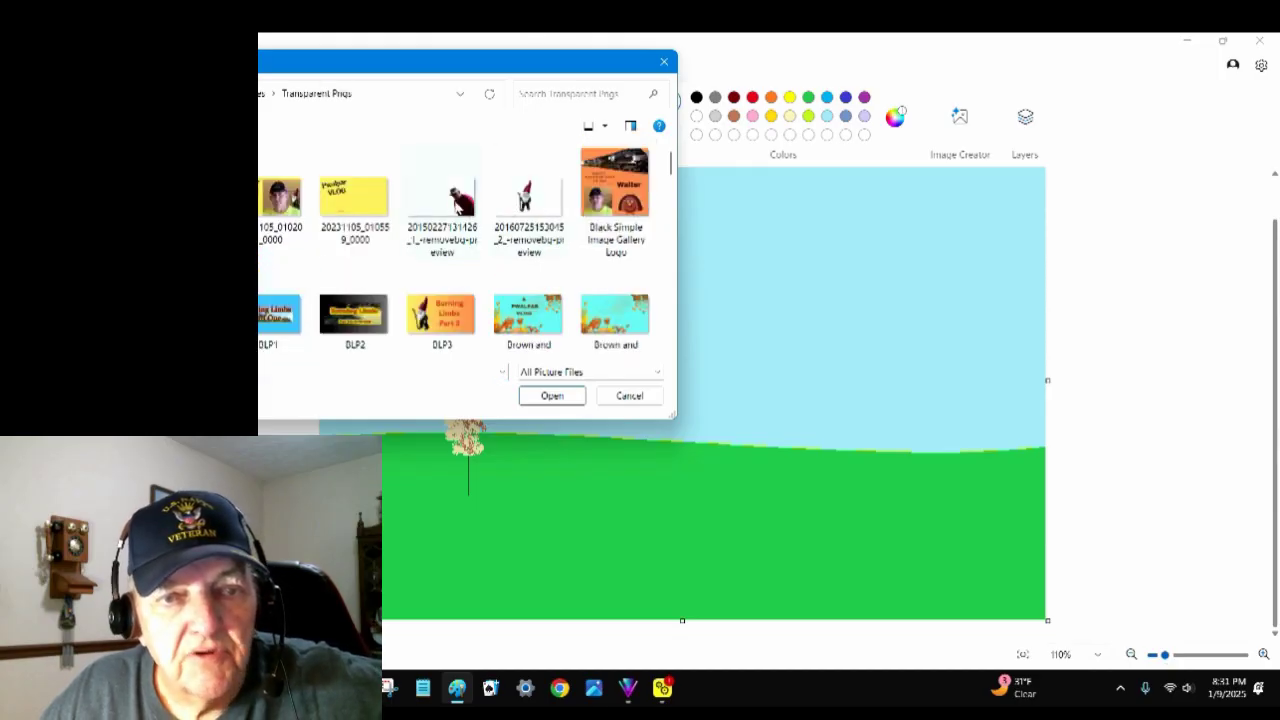
left_click_drag(456, 204, 840, 495)
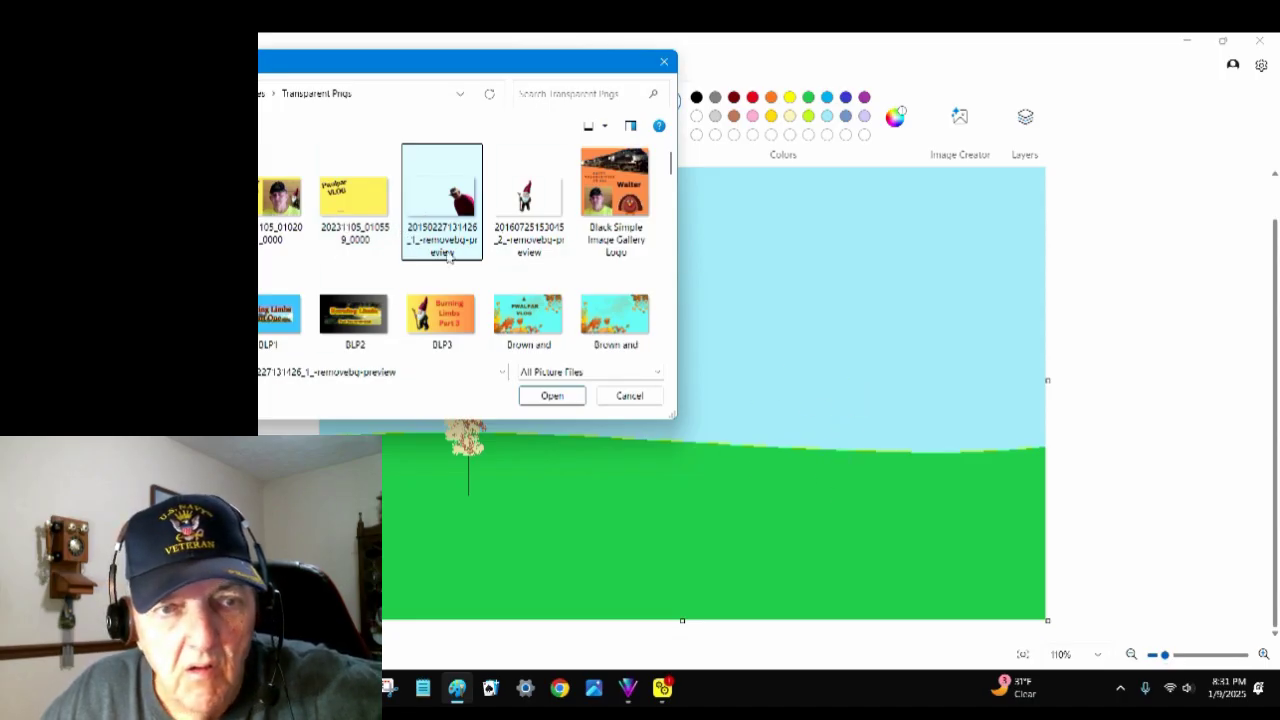
left_click(552, 395)
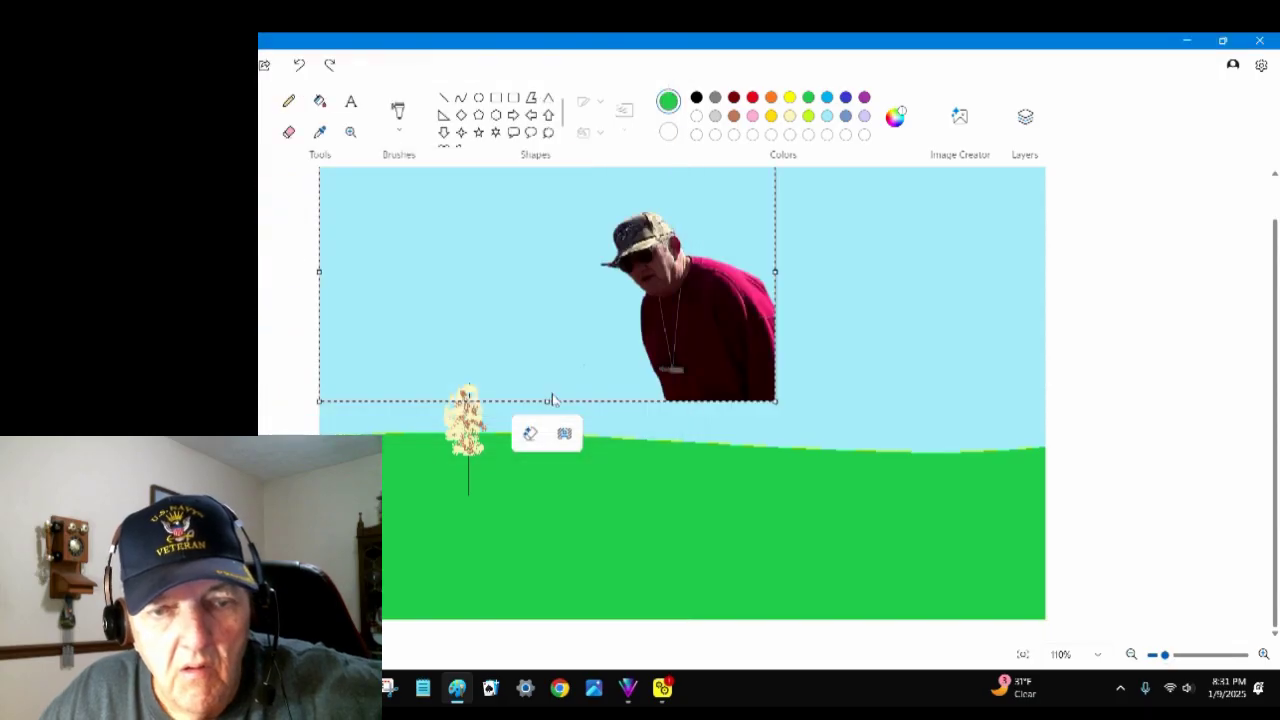
Step: Shrink the man in red to less than half size and place him in the lower-right corner of the grass
left_click_drag(608, 317, 725, 446)
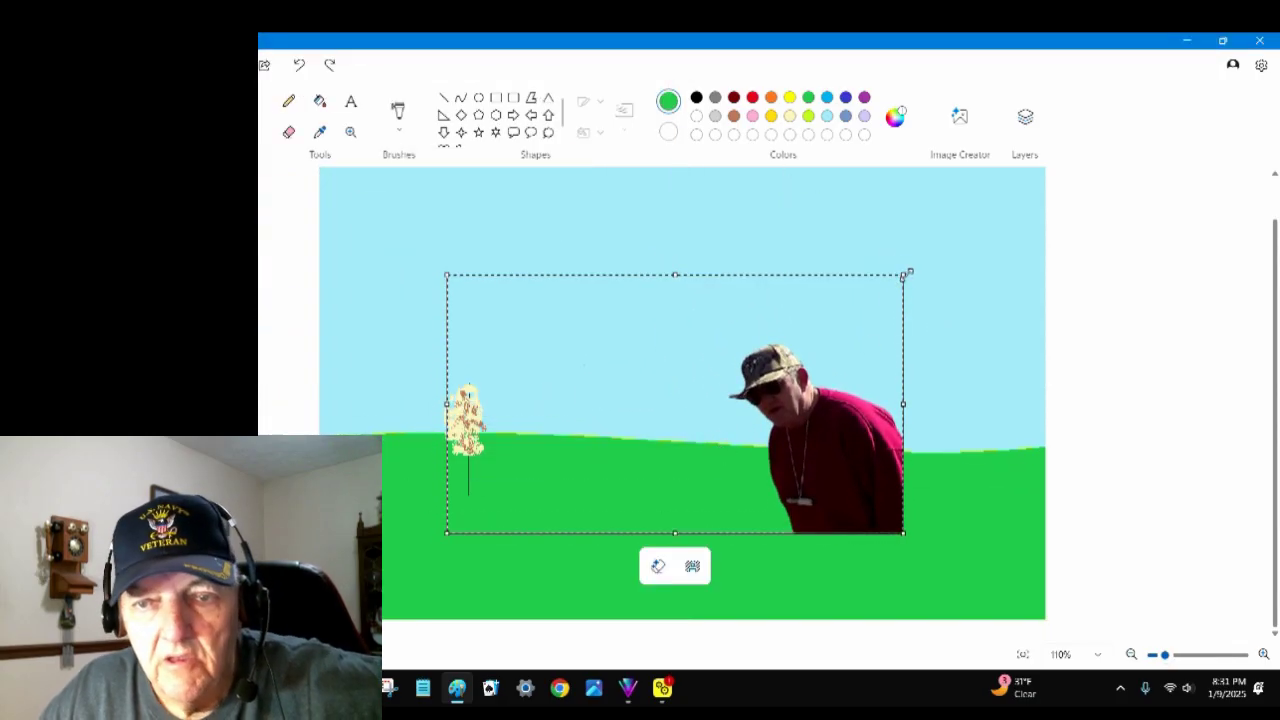
left_click_drag(907, 273, 654, 407)
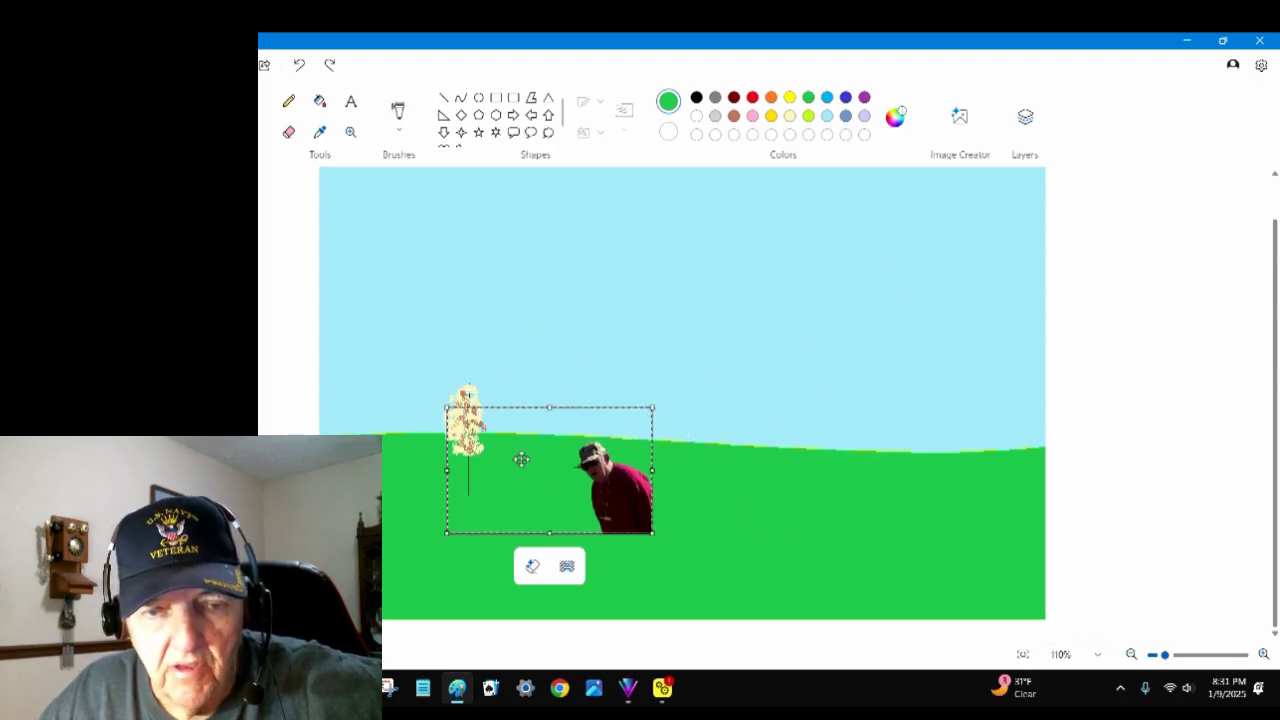
left_click_drag(520, 457, 919, 548)
left_click(815, 305)
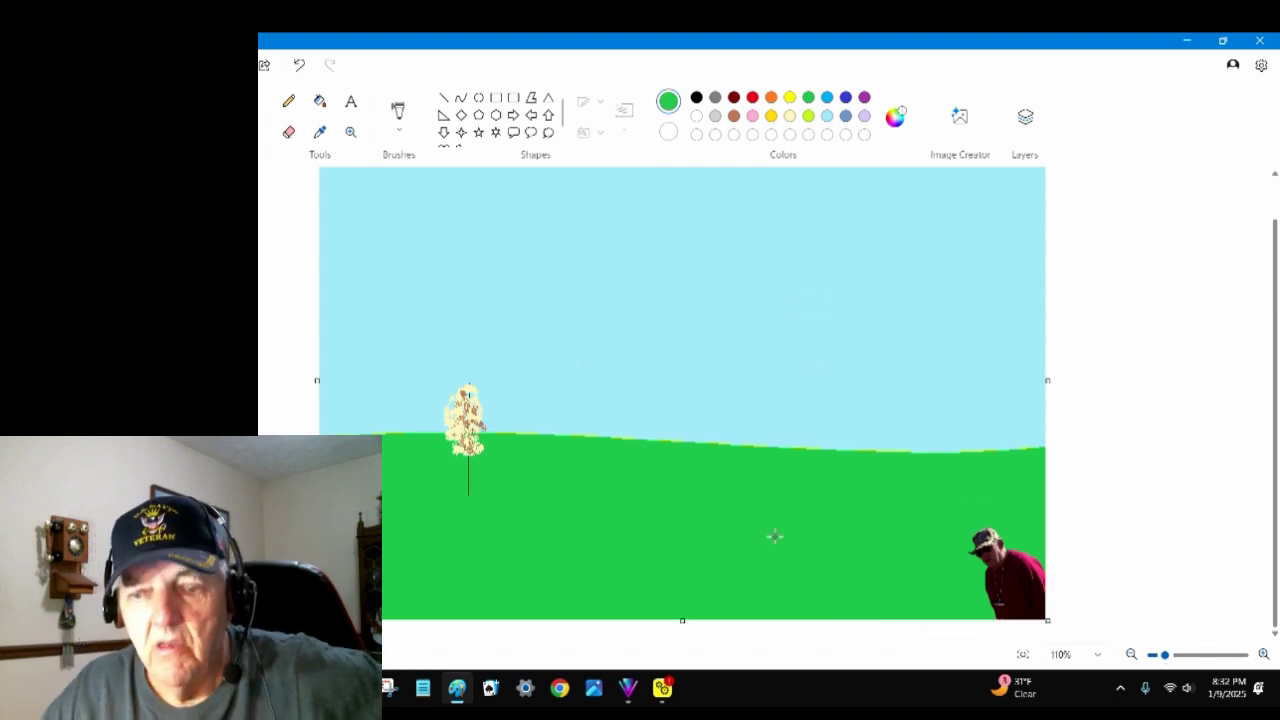
Step: Examine the placed man's cut-out edges against the grass at 375% magnification, then return to the whole scene at 100%
scroll(866, 502, "down", 1)
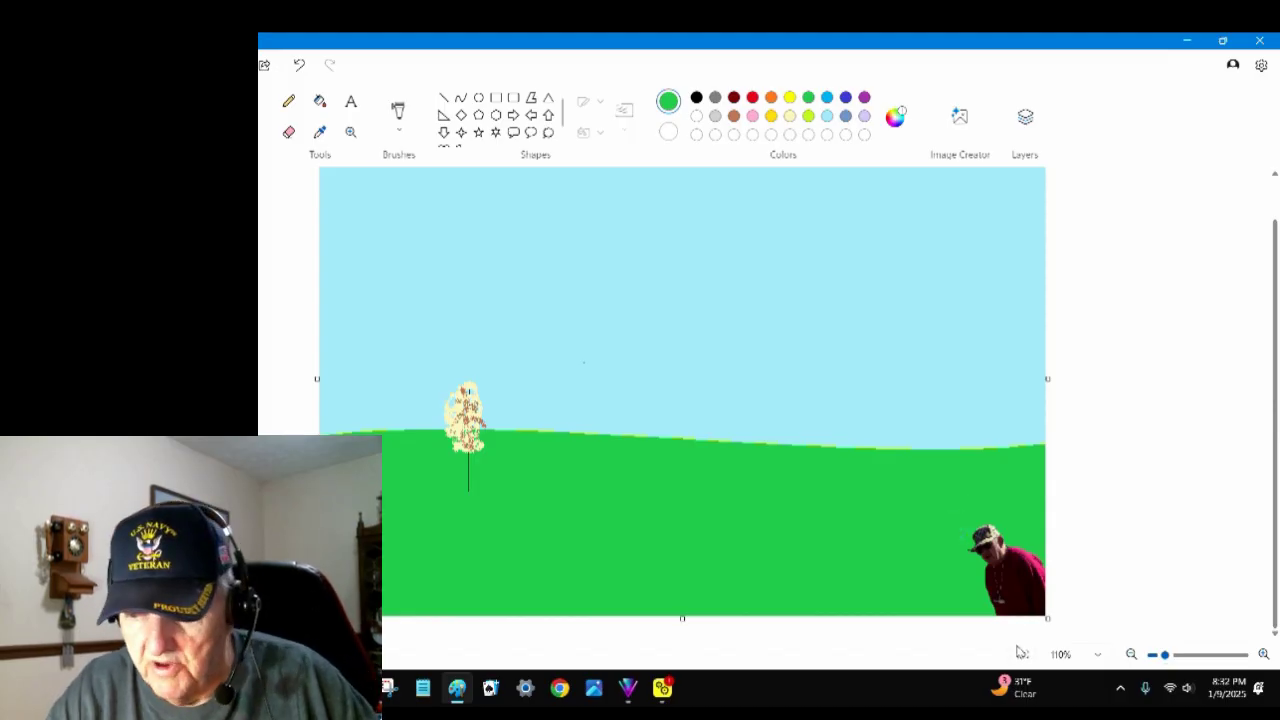
scroll(1018, 652, "up", 2)
scroll(1018, 652, "up", 8)
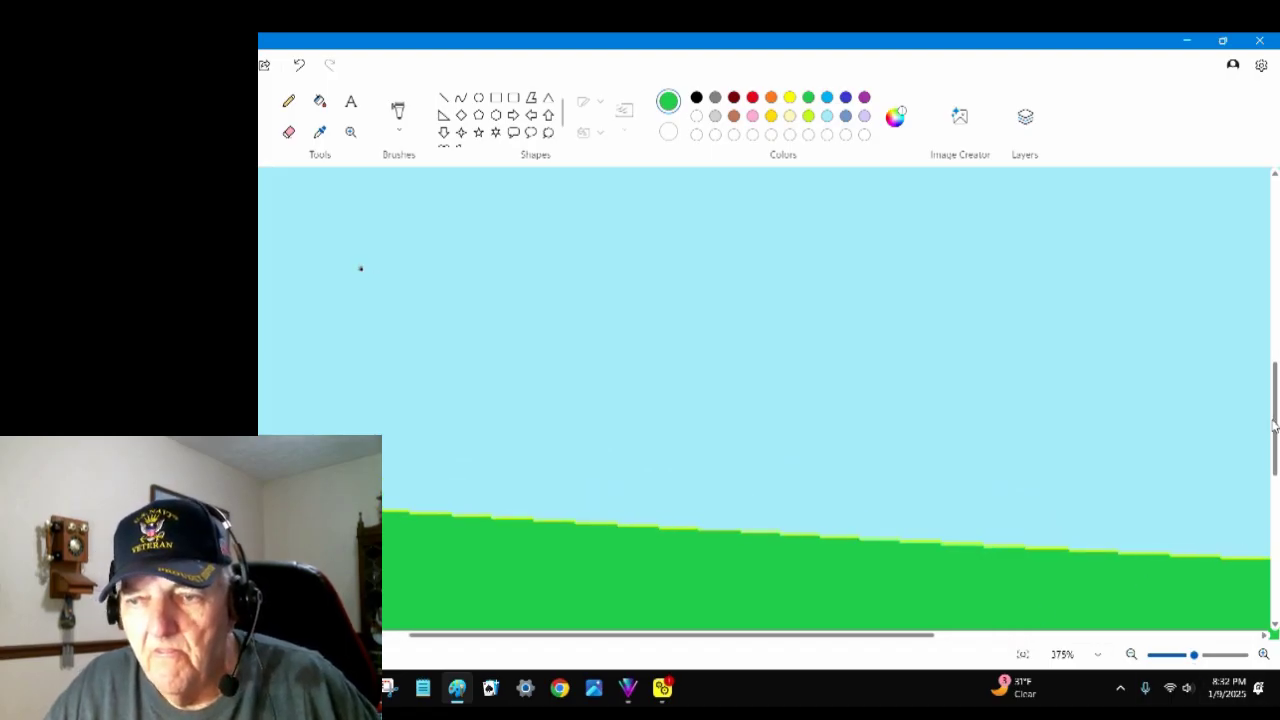
left_click_drag(1274, 425, 1278, 578)
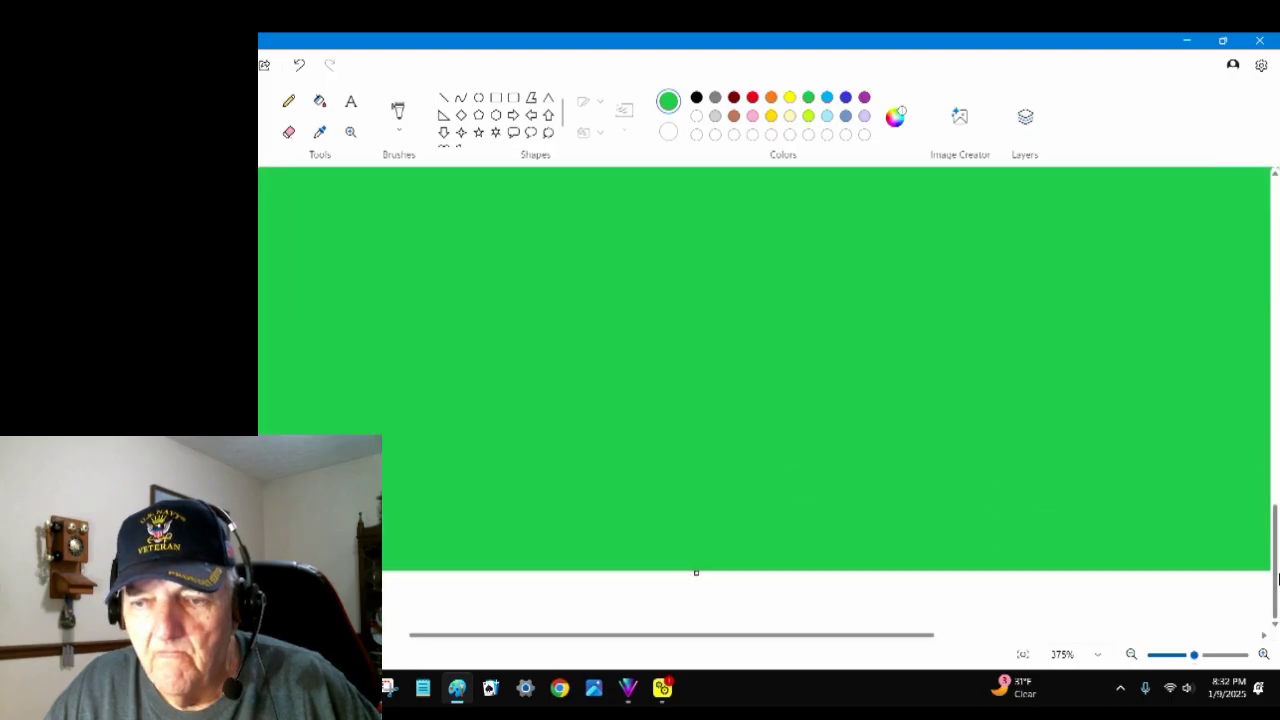
left_click_drag(1276, 637, 1276, 563)
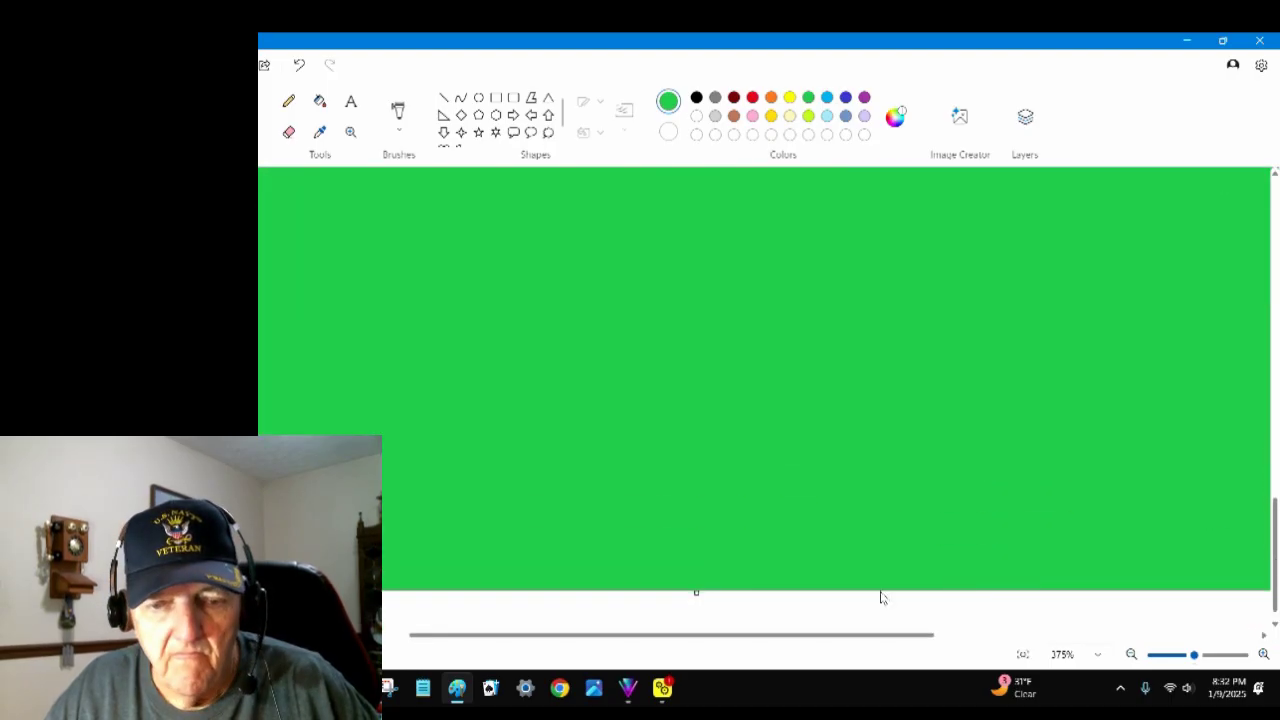
left_click_drag(730, 640, 1095, 654)
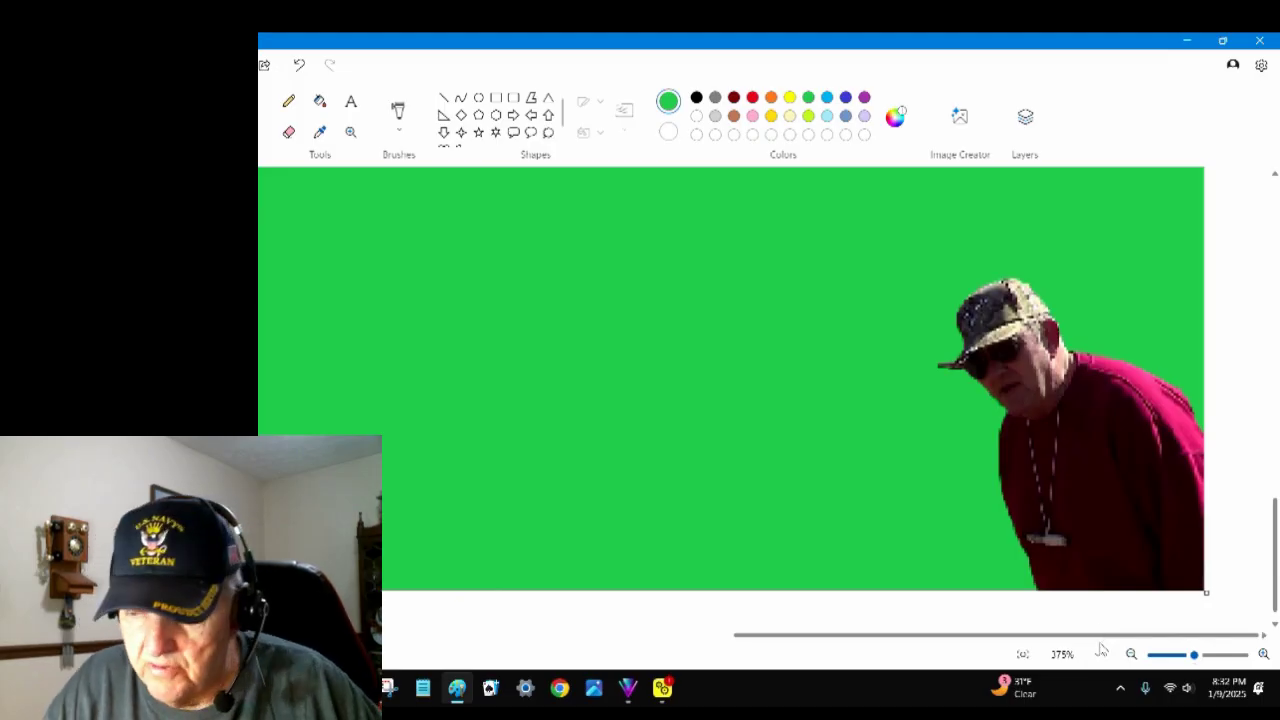
scroll(1100, 650, "down", 5)
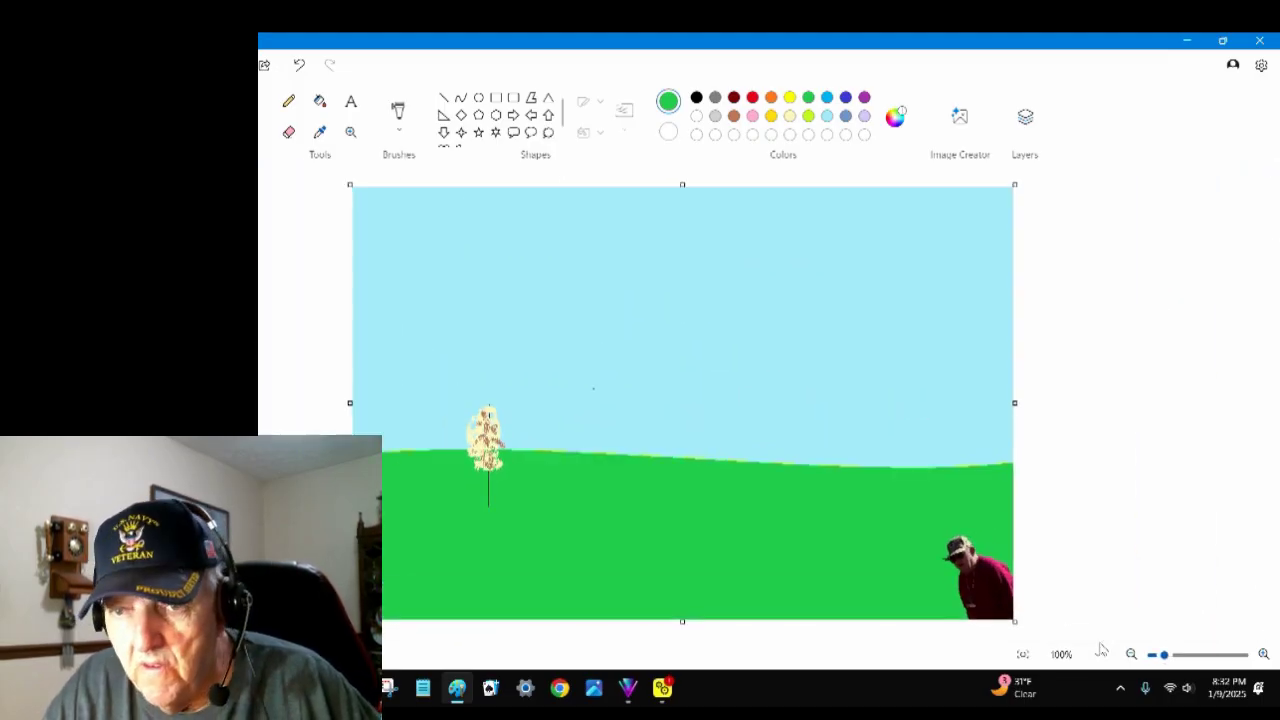